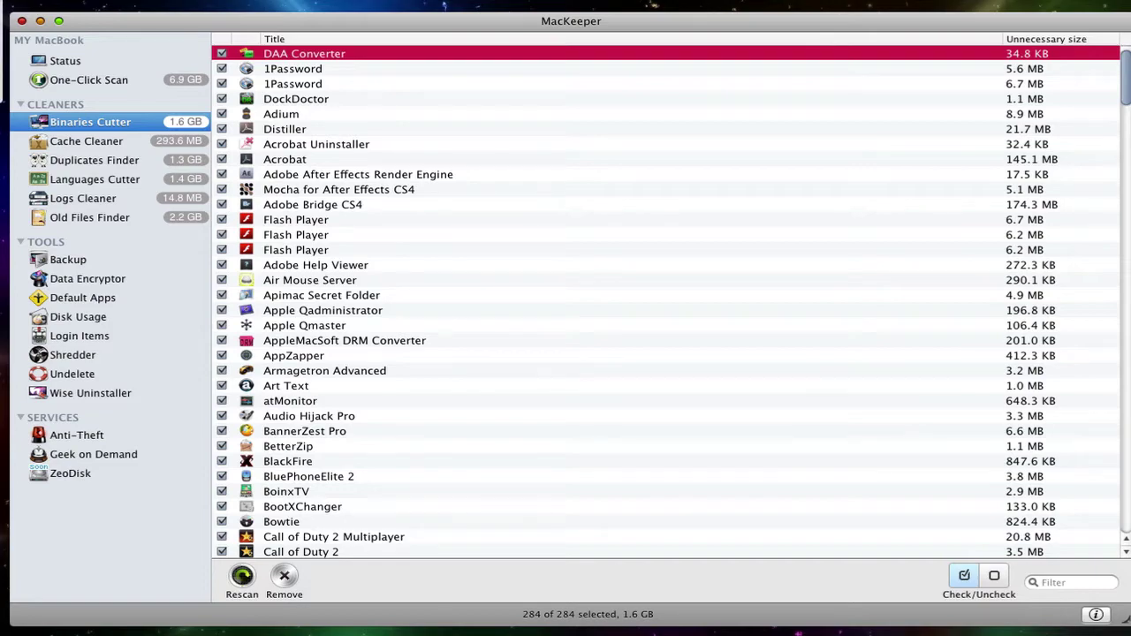
Open the Binaries Cutter preferences, view the folder chooser for adding a search folder, and cancel it.
key(super+comma)
drag(830, 212, 777, 163)
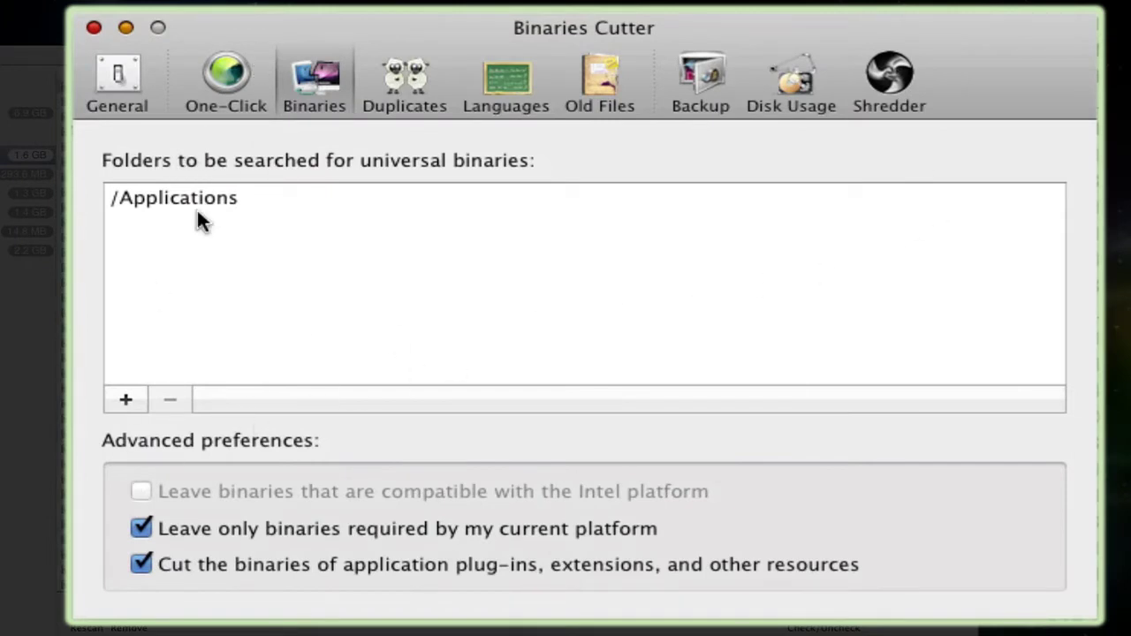
click(117, 400)
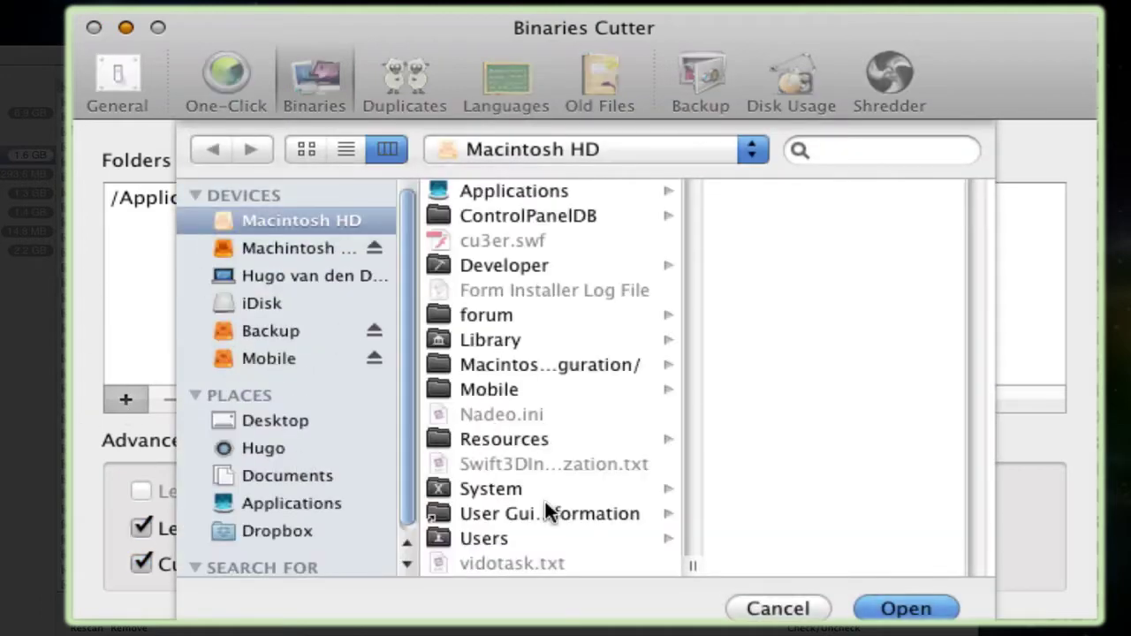
click(776, 610)
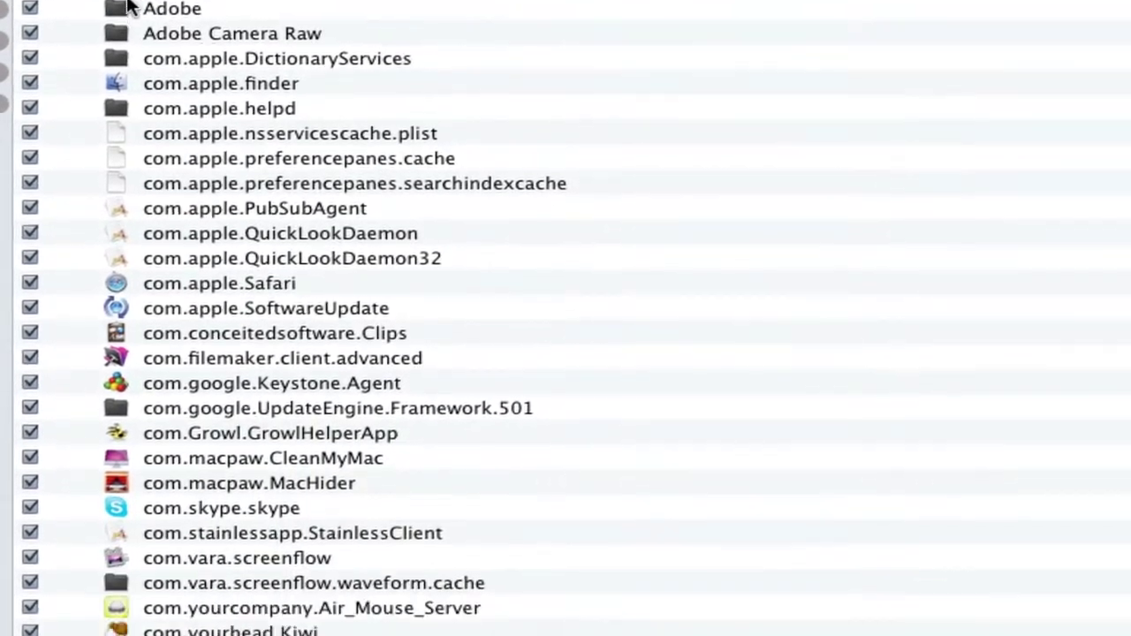
Try to remove all checked cache files in the Cache Cleaner.
scroll(565, 318, down, 3)
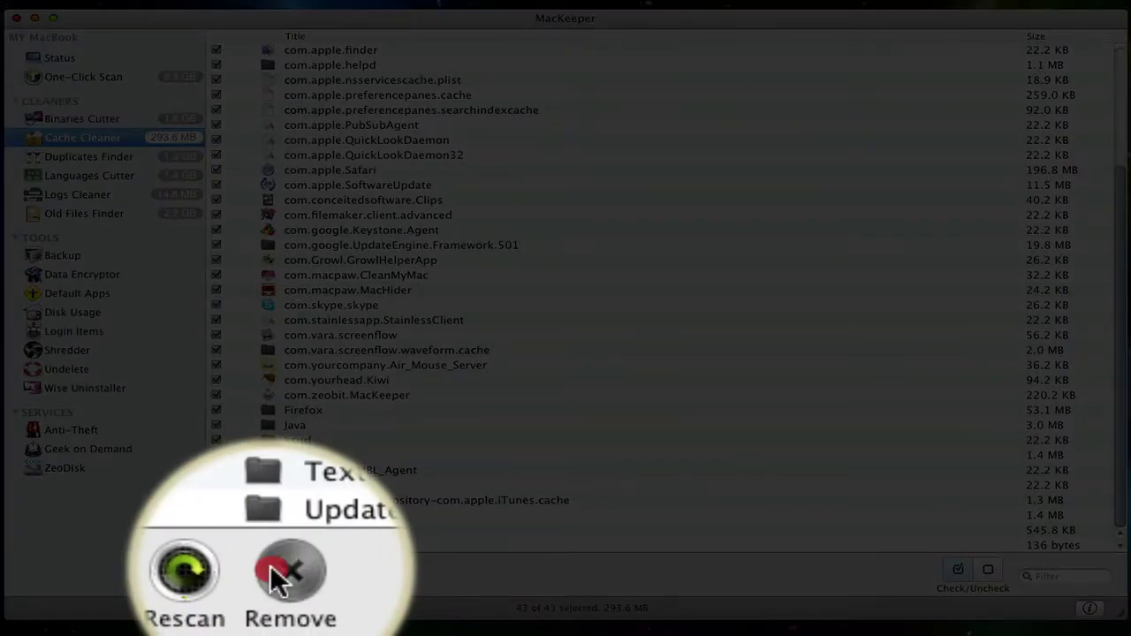
click(278, 570)
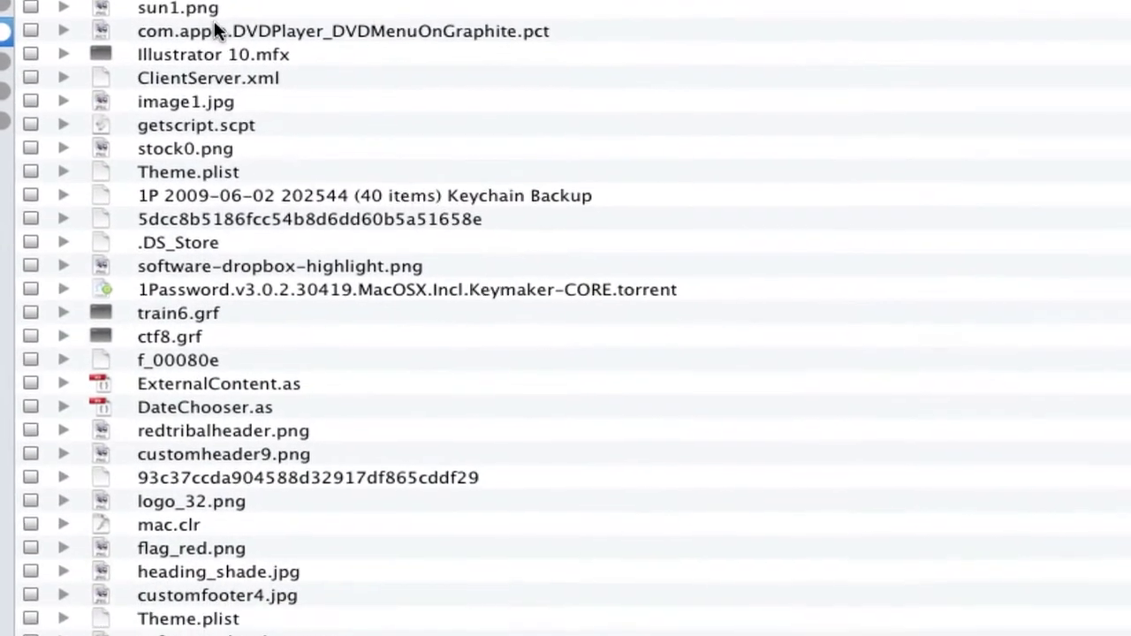
Try marking the first JPEG and .DS_Store entries in the duplicates list, and leave both unchecked.
scroll(151, 334, down, 15)
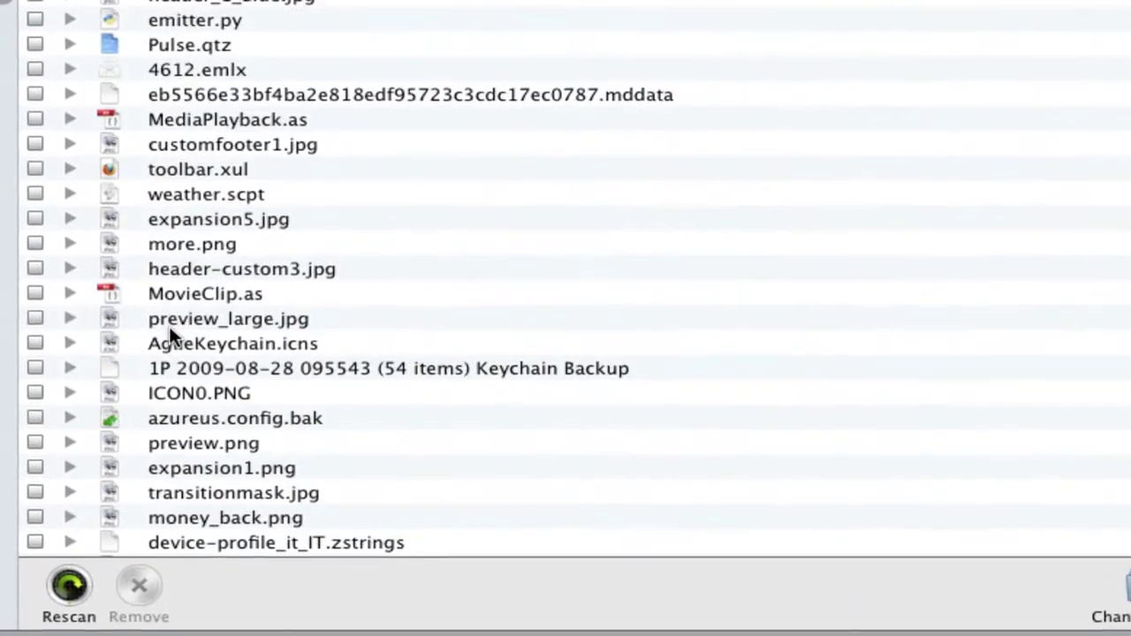
scroll(178, 325, down, 10)
scroll(189, 252, up, 5)
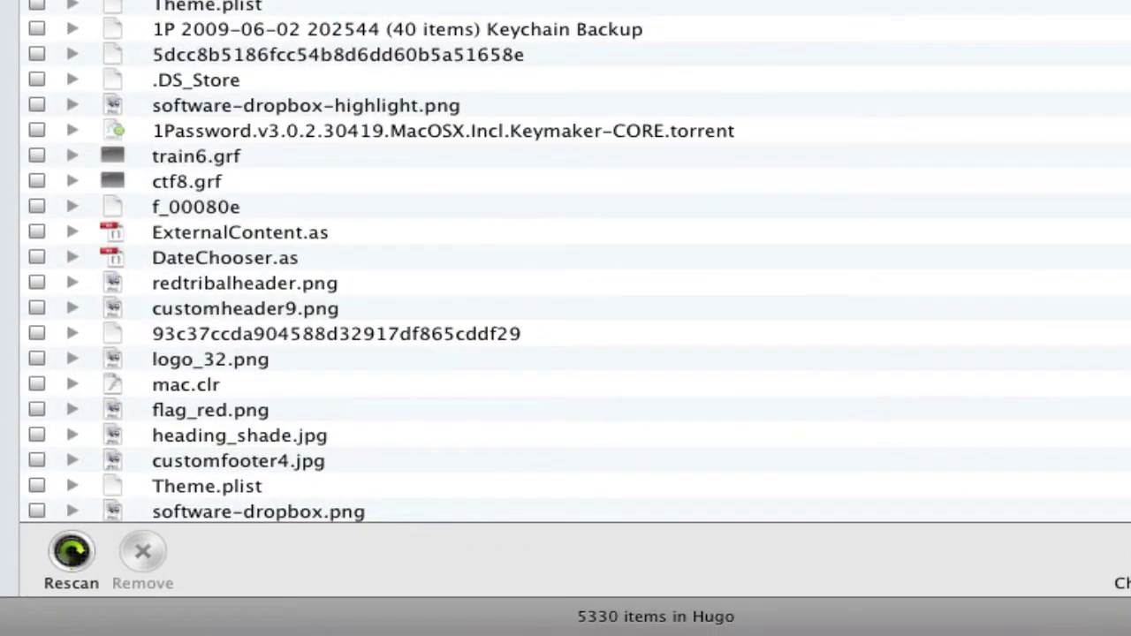
scroll(40, 133, up, 6)
click(49, 119)
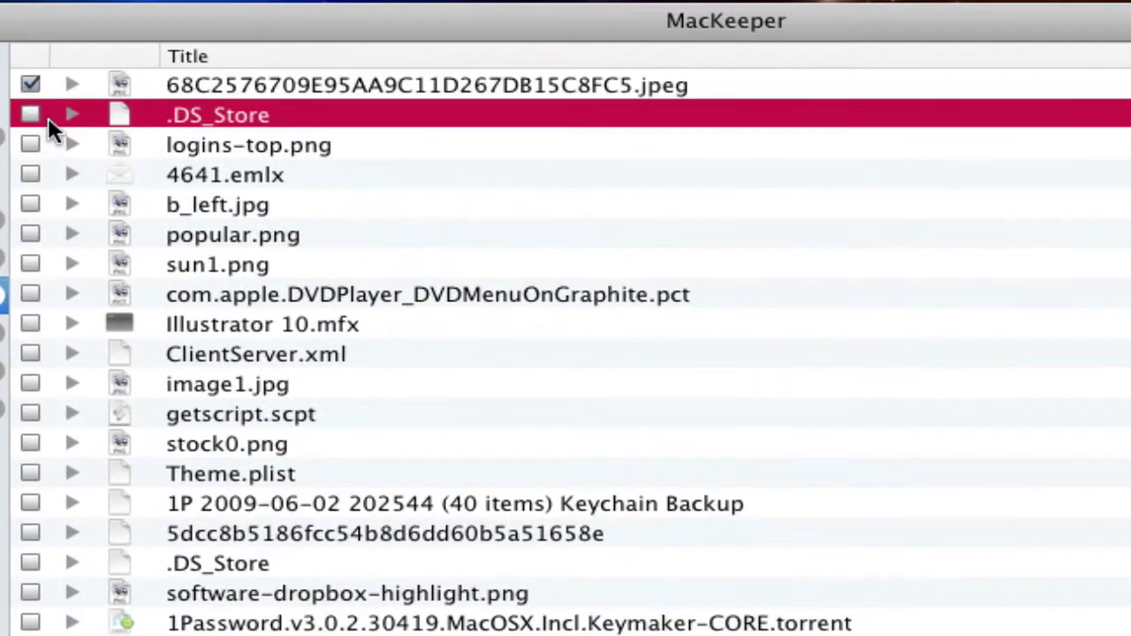
click(28, 113)
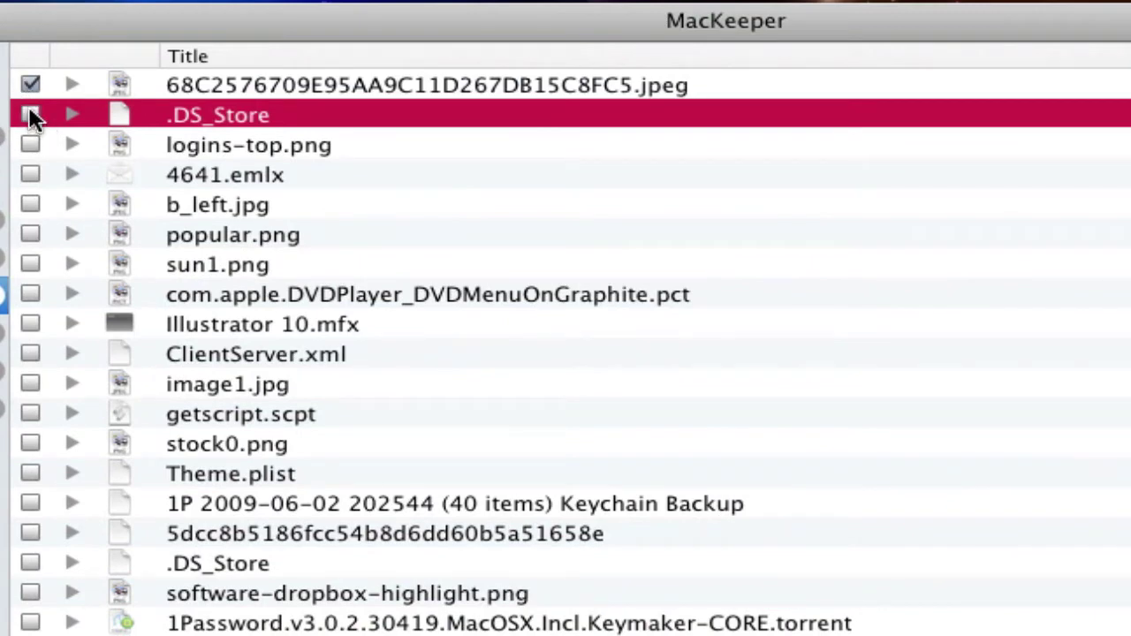
click(29, 85)
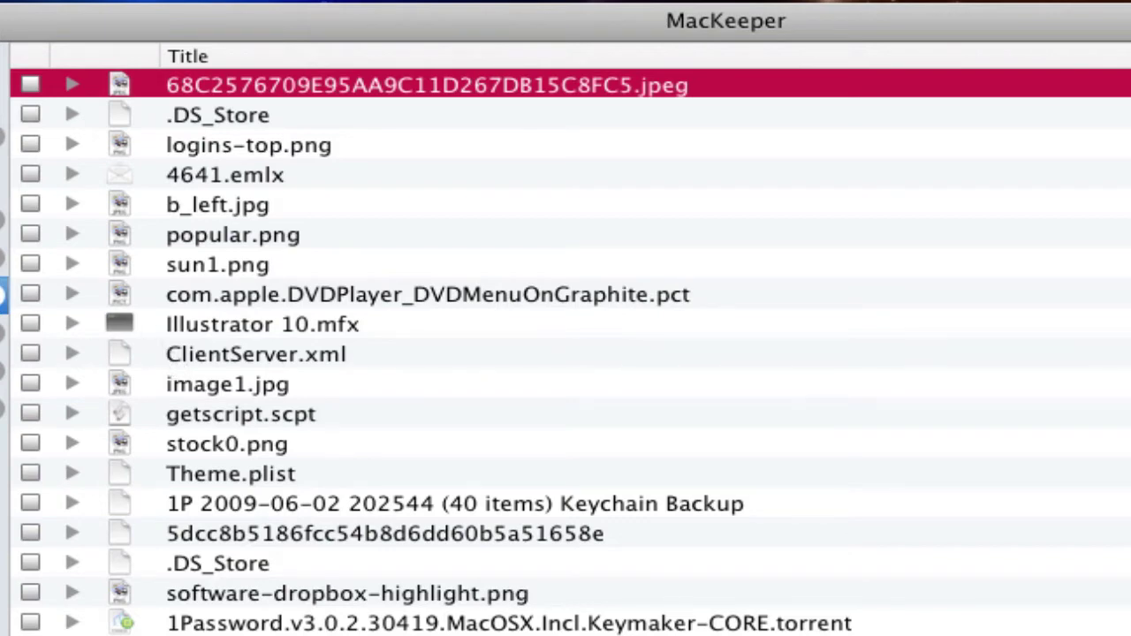
Reveal the duplicate 68C2576709E95AA9C11D267DB15C8FC5.jpeg in Finder, preview it with Quick Look, and close the preview and Finder window.
scroll(354, 310, down, 15)
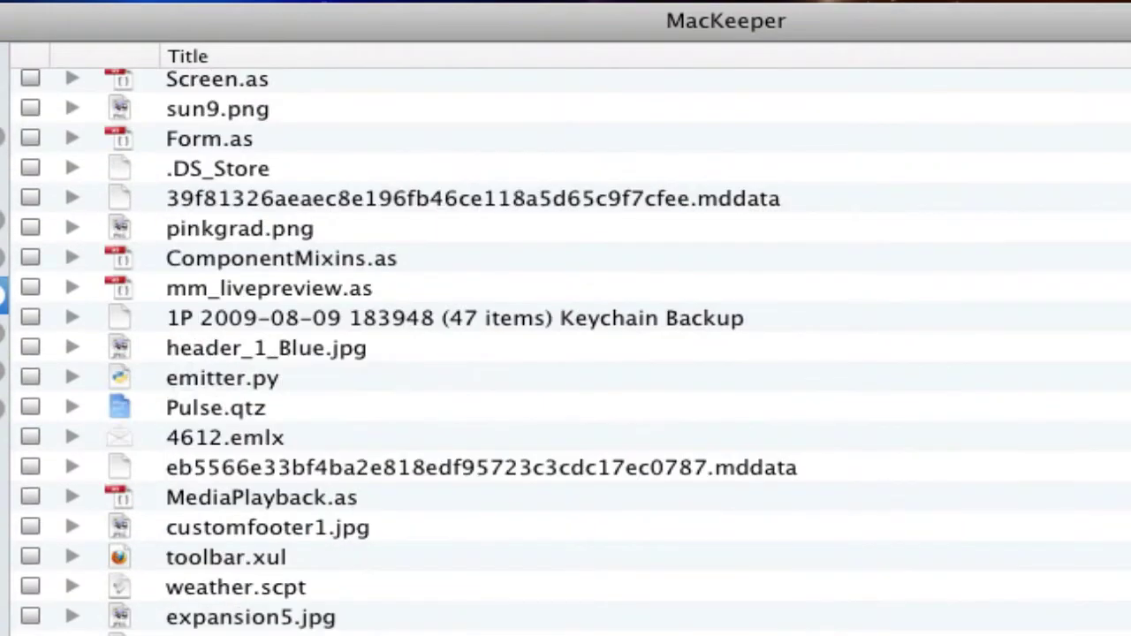
scroll(565, 353, down, 15)
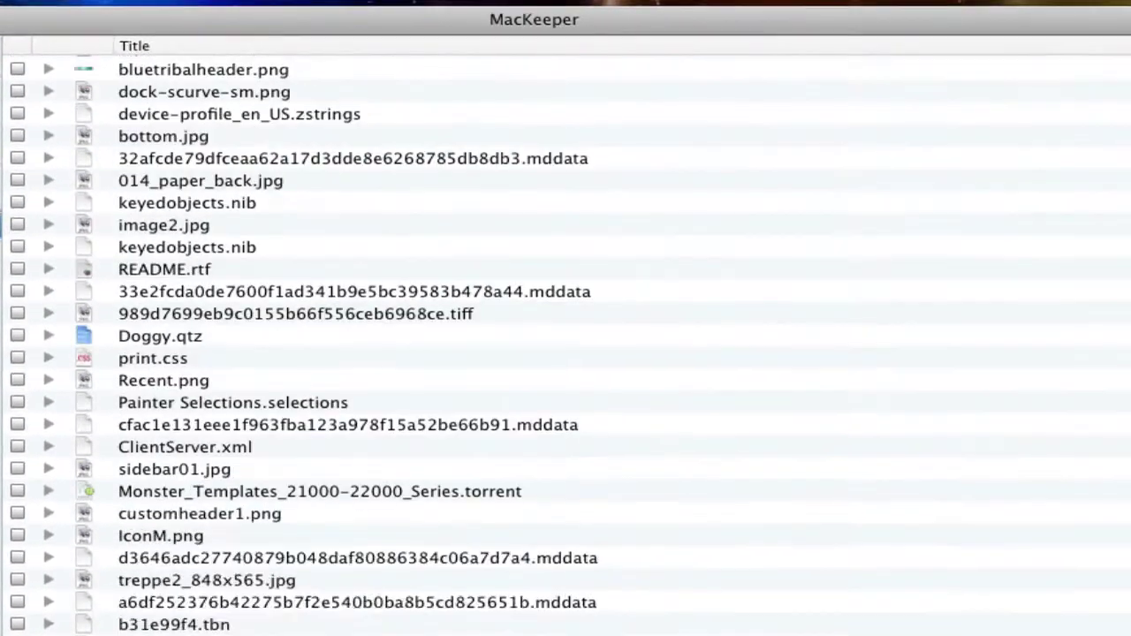
scroll(565, 344, up, 15)
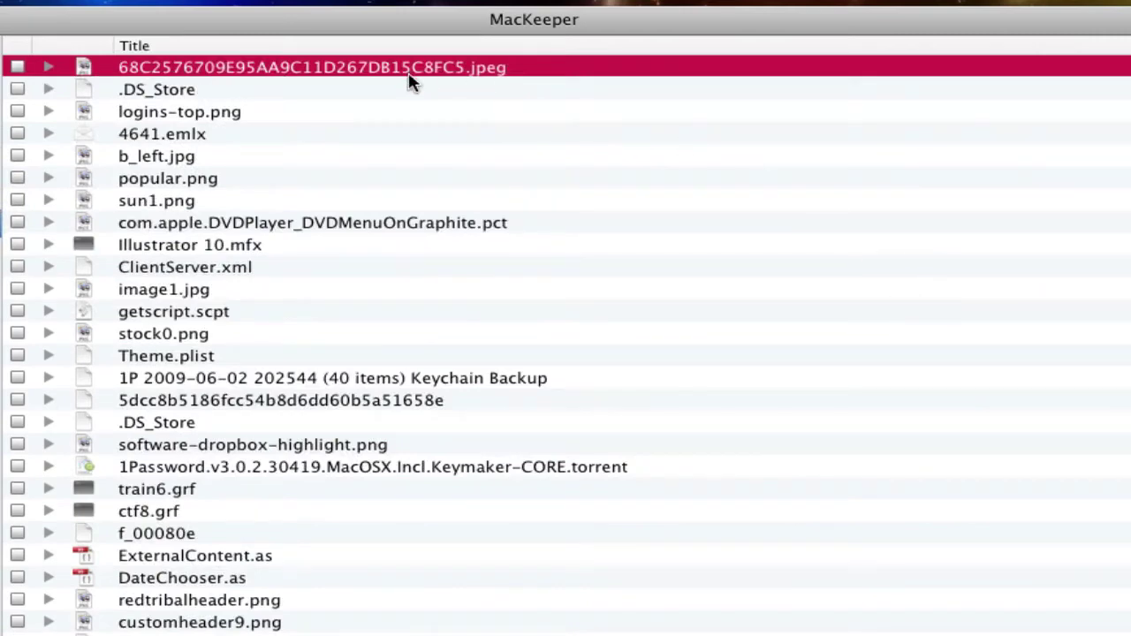
right_click(325, 78)
click(334, 80)
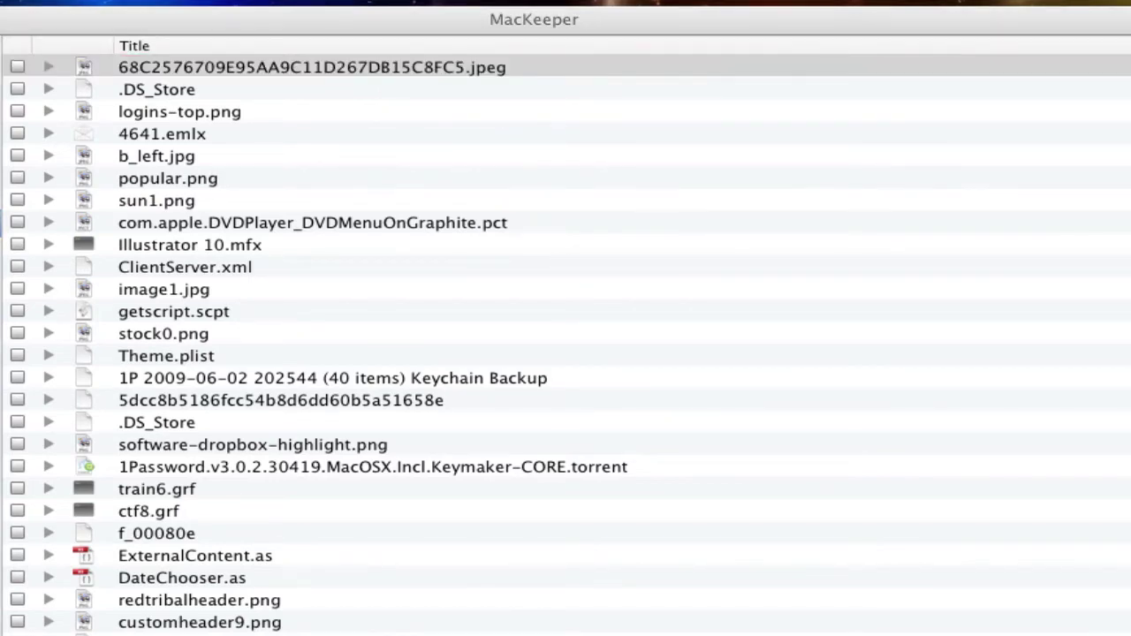
key(space)
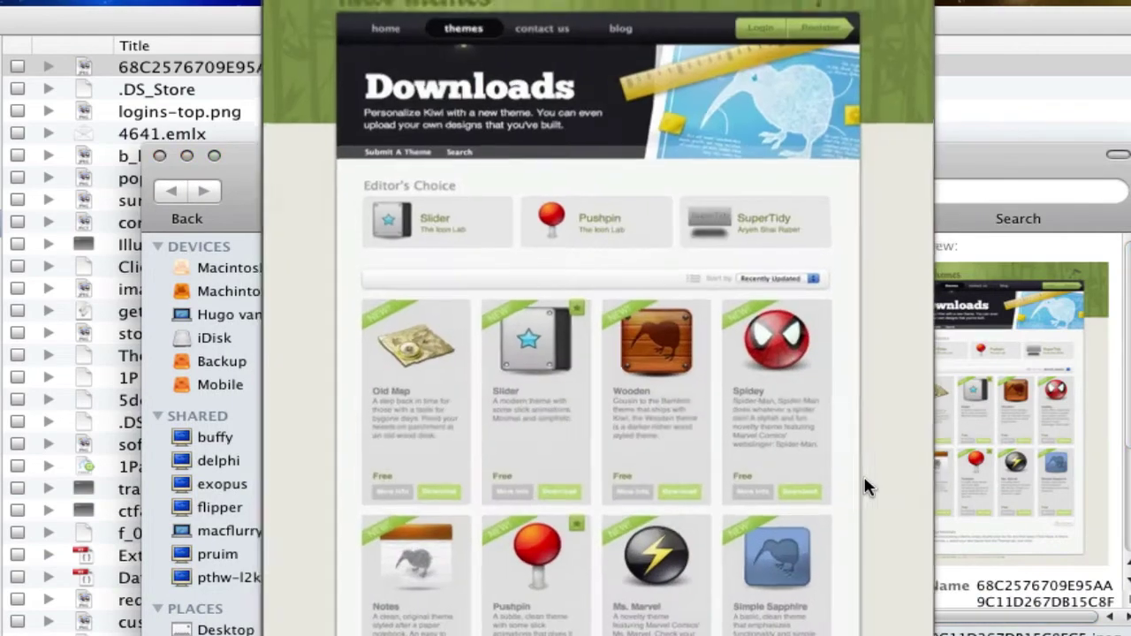
key(space)
click(159, 156)
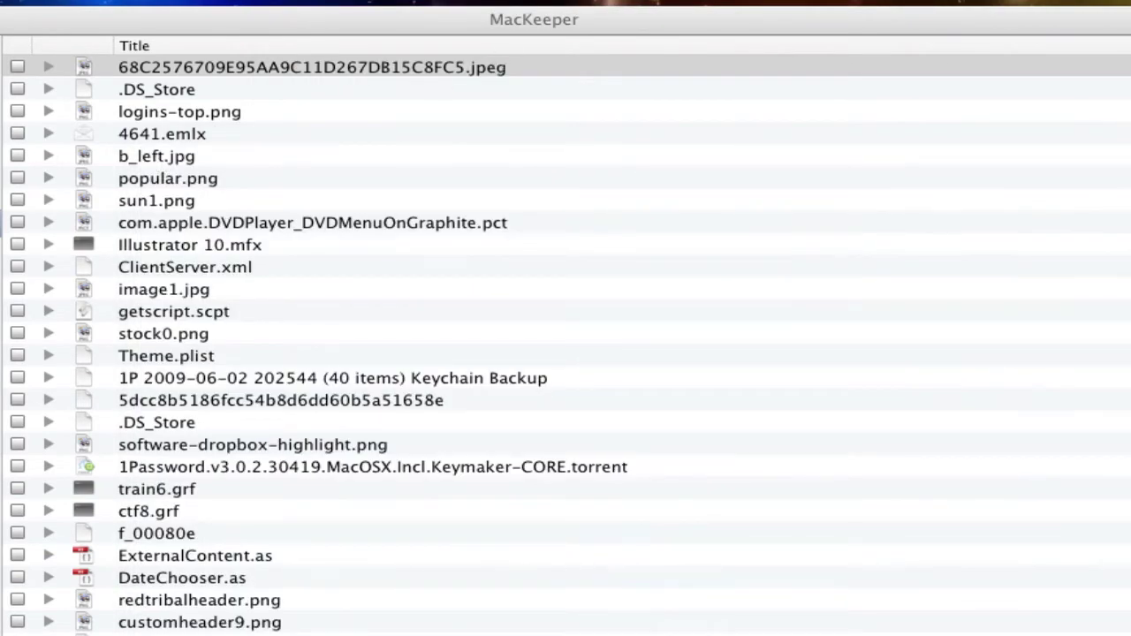
scroll(566, 345, down, 15)
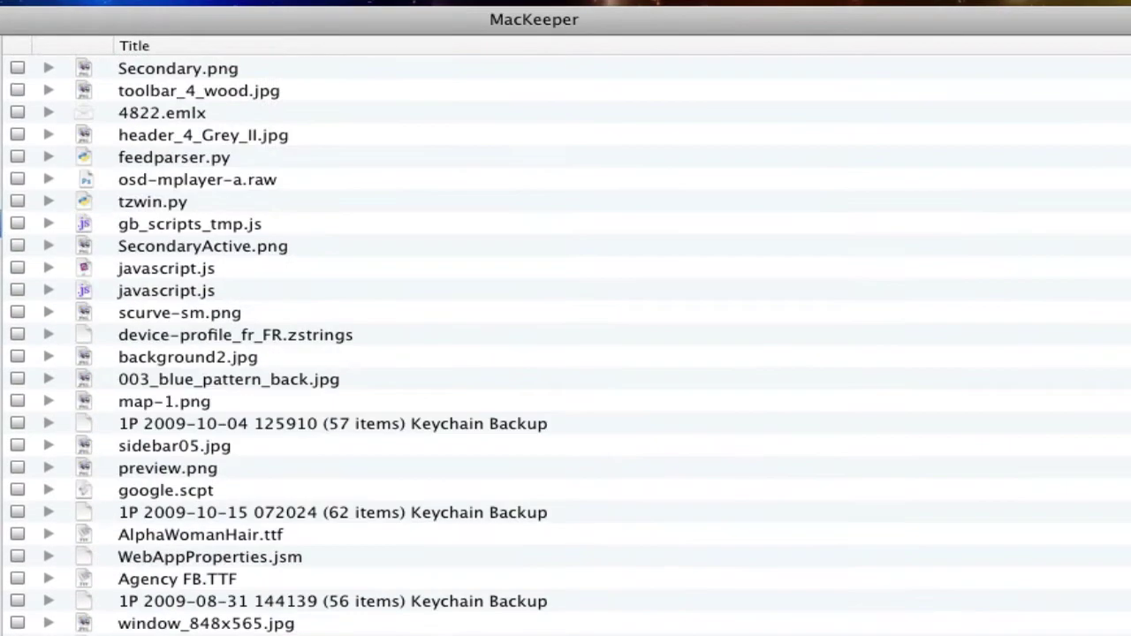
scroll(565, 344, down, 5)
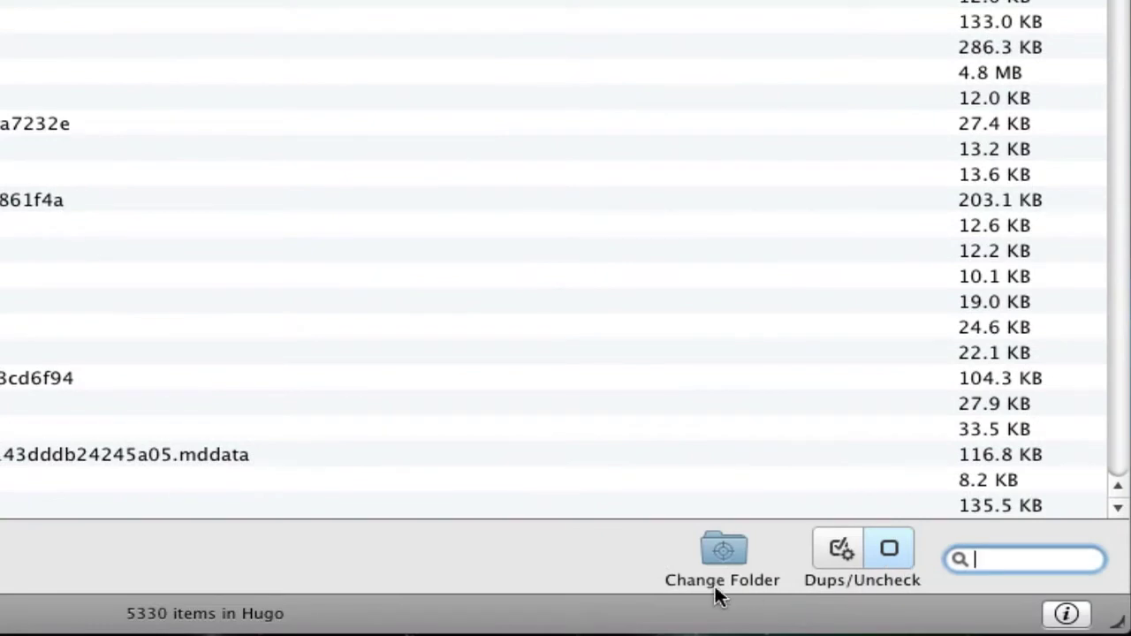
scroll(45, 40, down, 5)
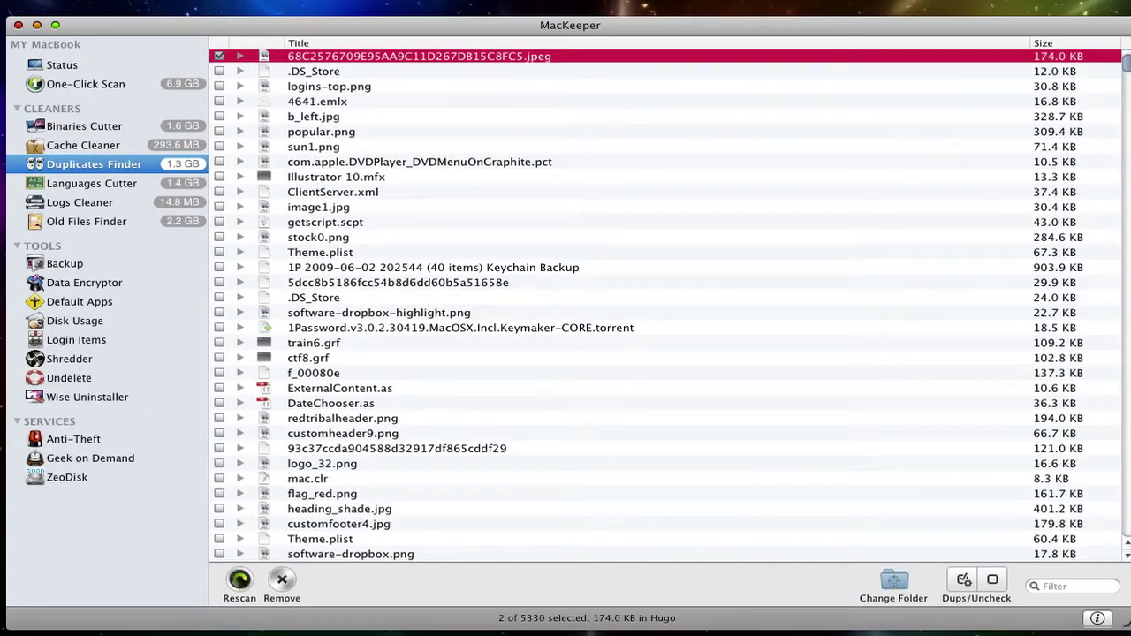
Set the Duplicates Finder preferences to search for files larger than 500 Kb, and close the preferences.
key(super+comma)
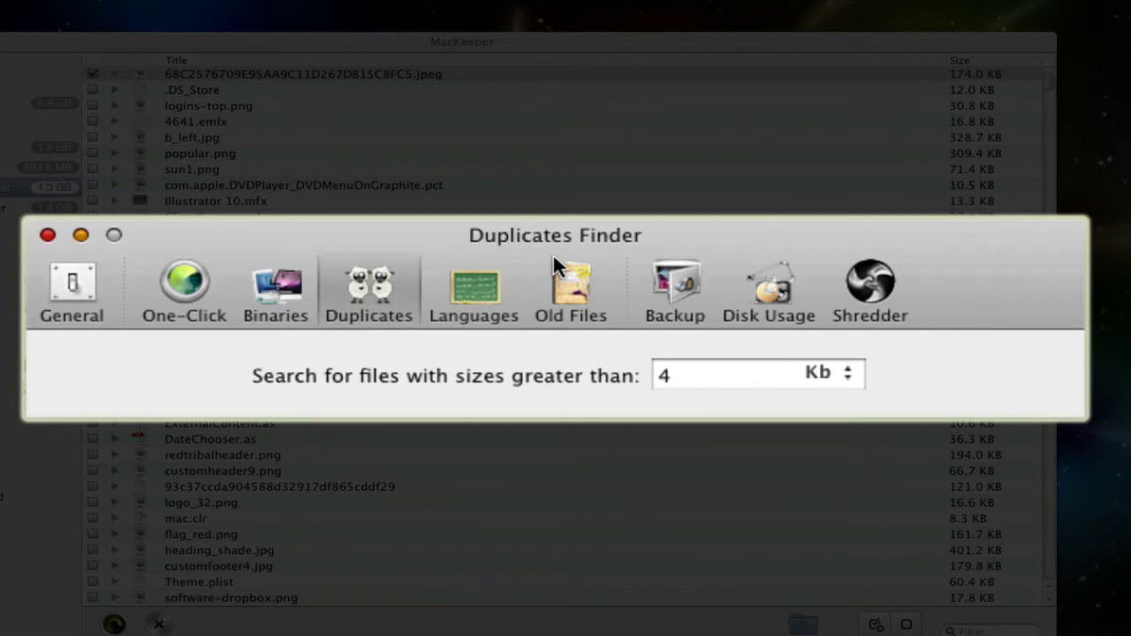
drag(619, 232, 626, 227)
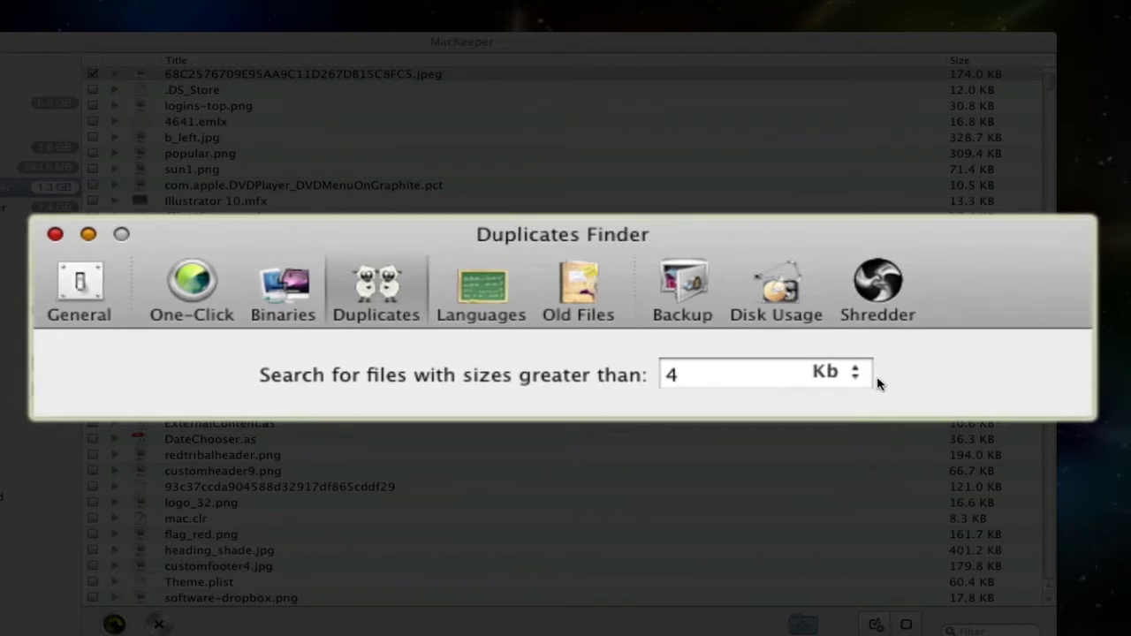
click(801, 363)
click(826, 373)
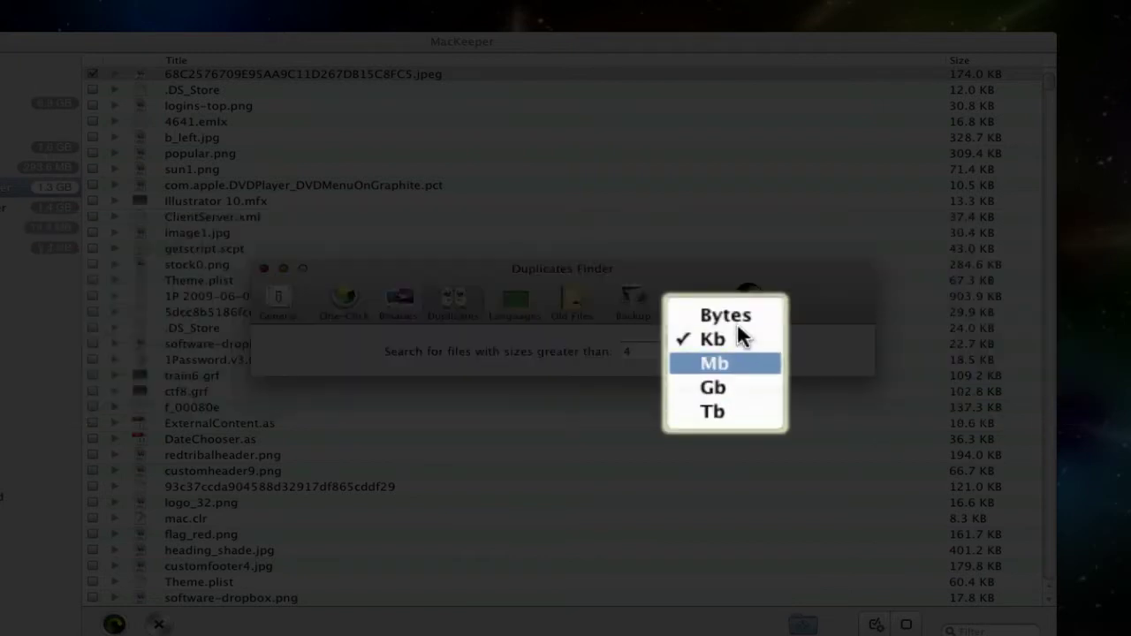
click(828, 354)
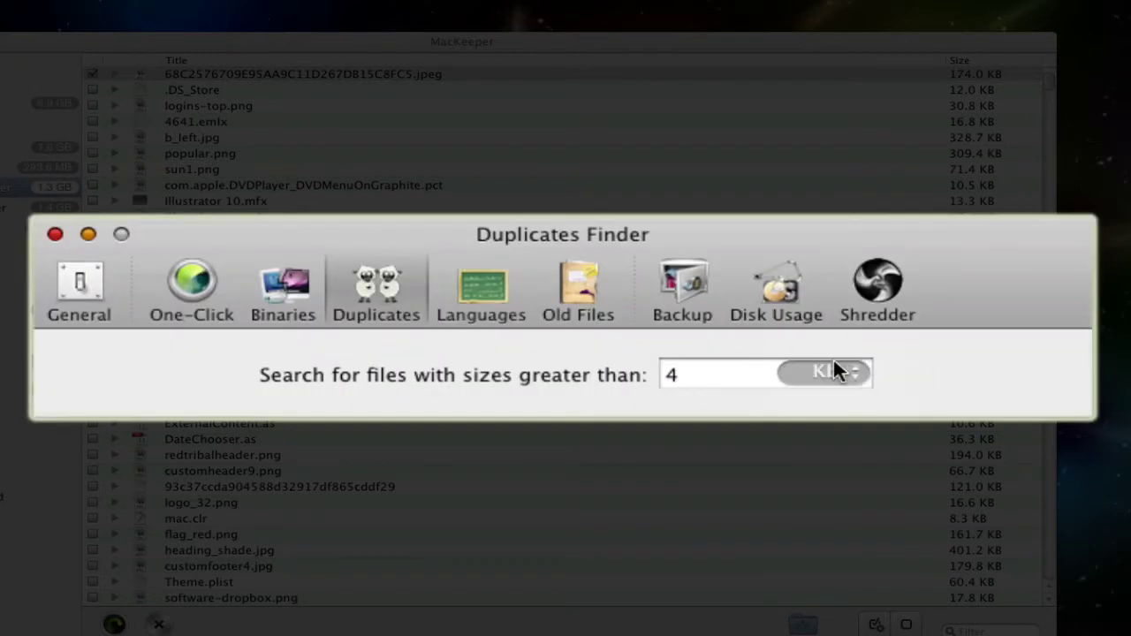
double_click(719, 376)
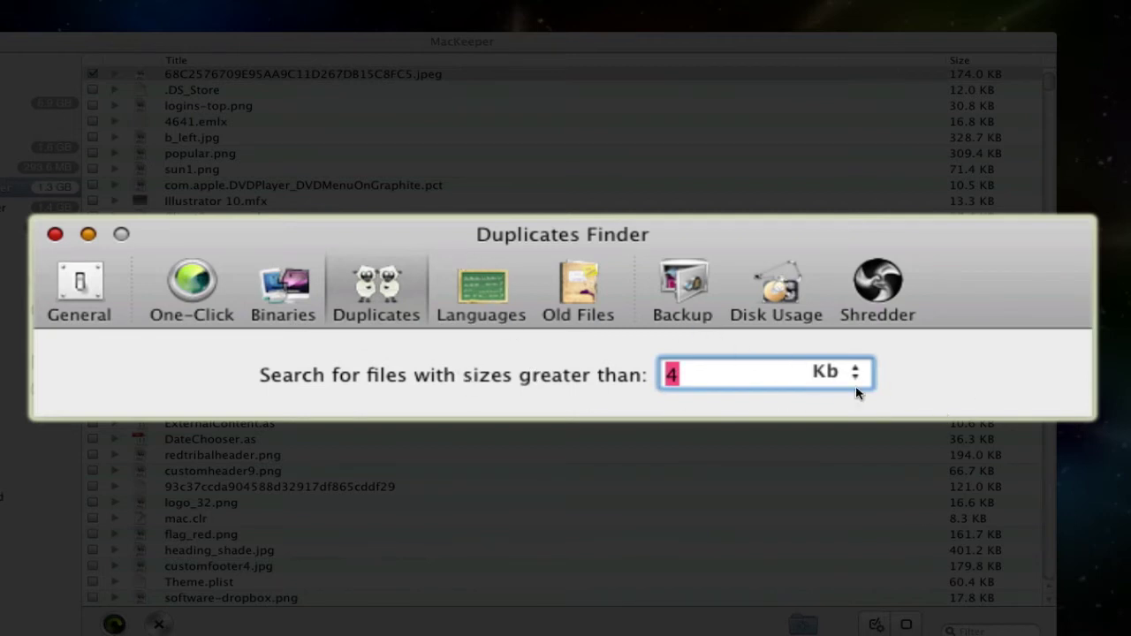
text(500)
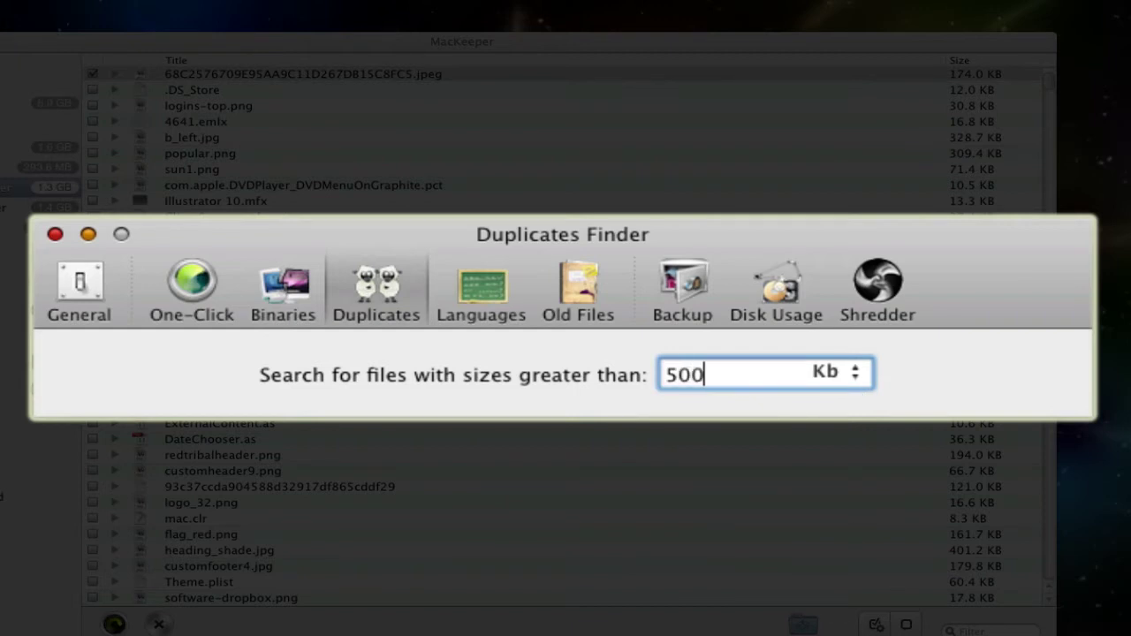
drag(1027, 256, 1048, 289)
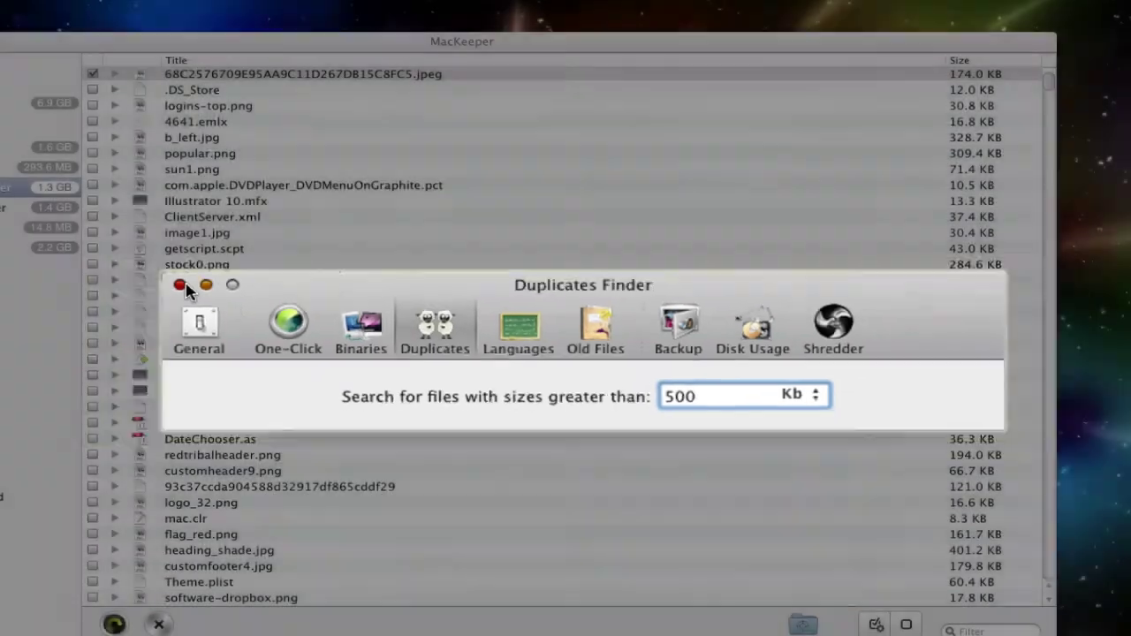
click(76, 268)
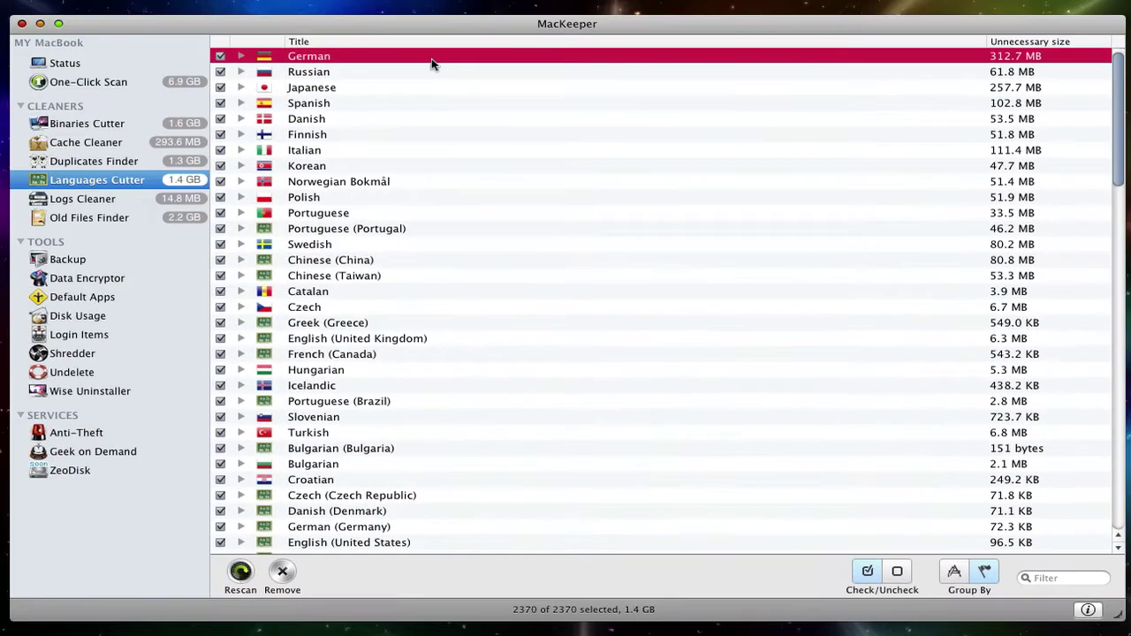
Examine the removable languages in the Languages Cutter, unchecking Estonian (Estonia) and checking it again.
scroll(448, 202, down, 5)
scroll(448, 202, down, 10)
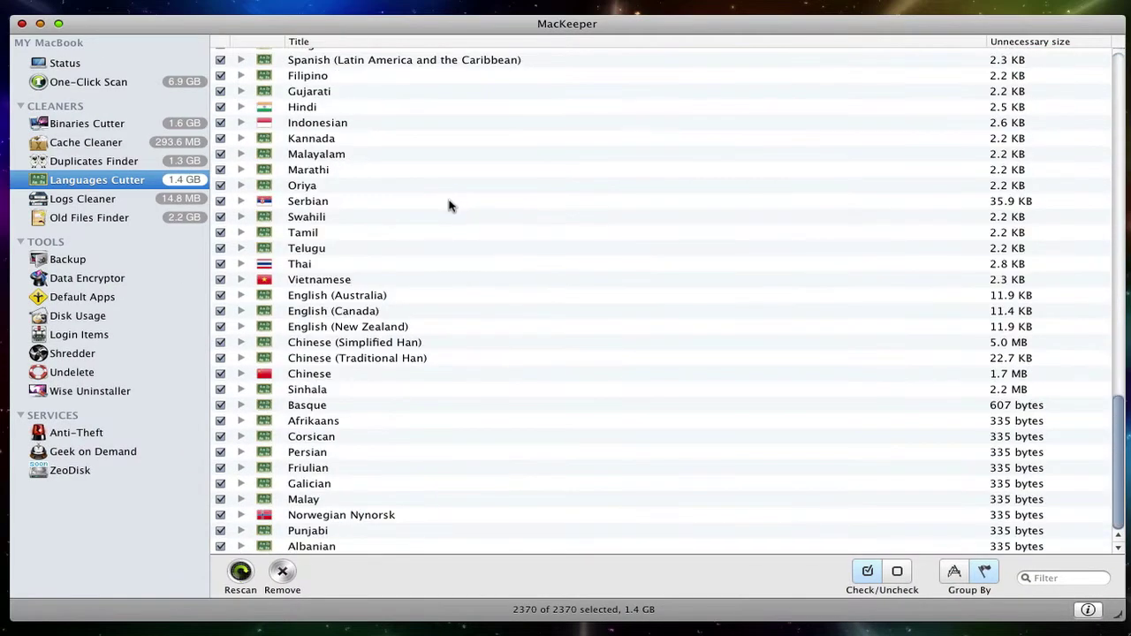
scroll(399, 306, up, 5)
scroll(399, 306, up, 10)
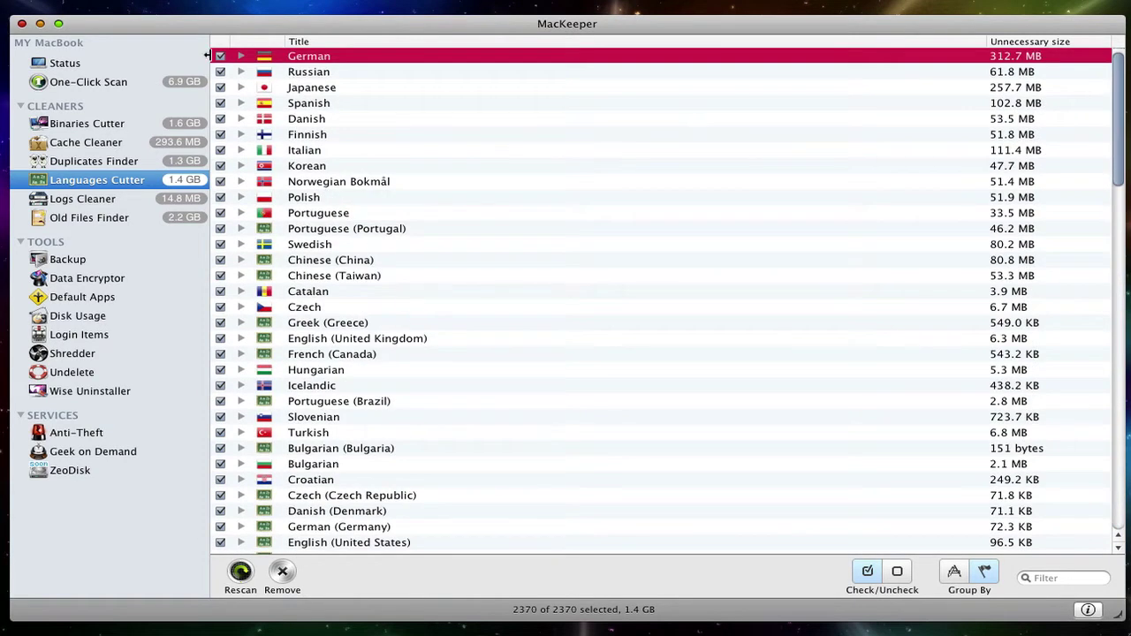
scroll(366, 257, down, 3)
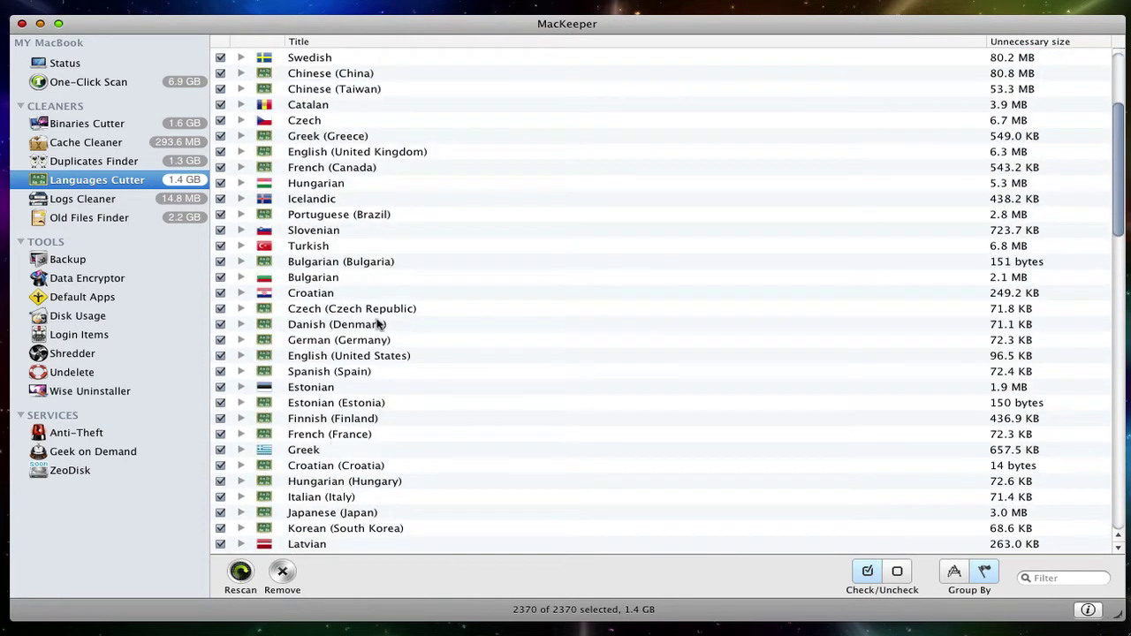
click(220, 403)
click(220, 403)
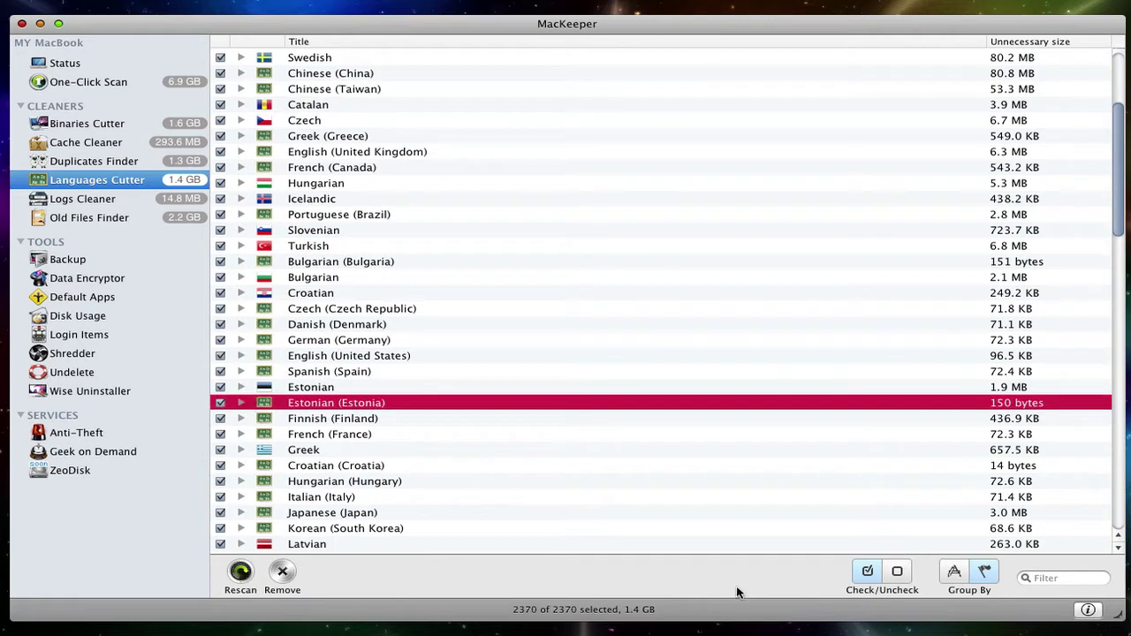
scroll(424, 343, up, 3)
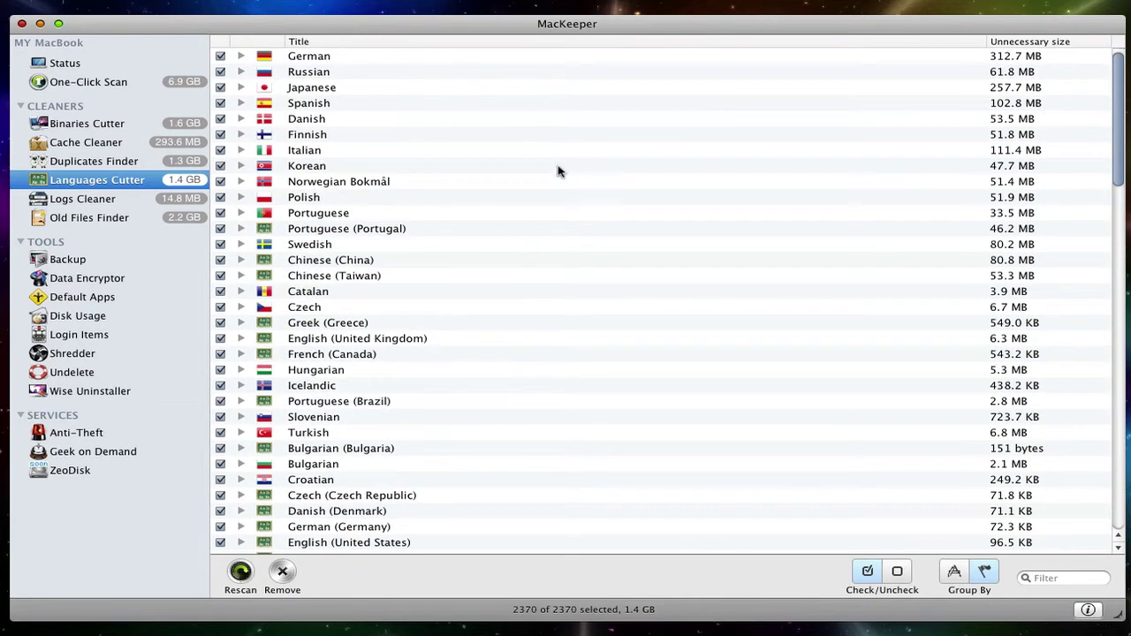
Group the Languages Cutter results by application instead of by language.
scroll(471, 345, down, 15)
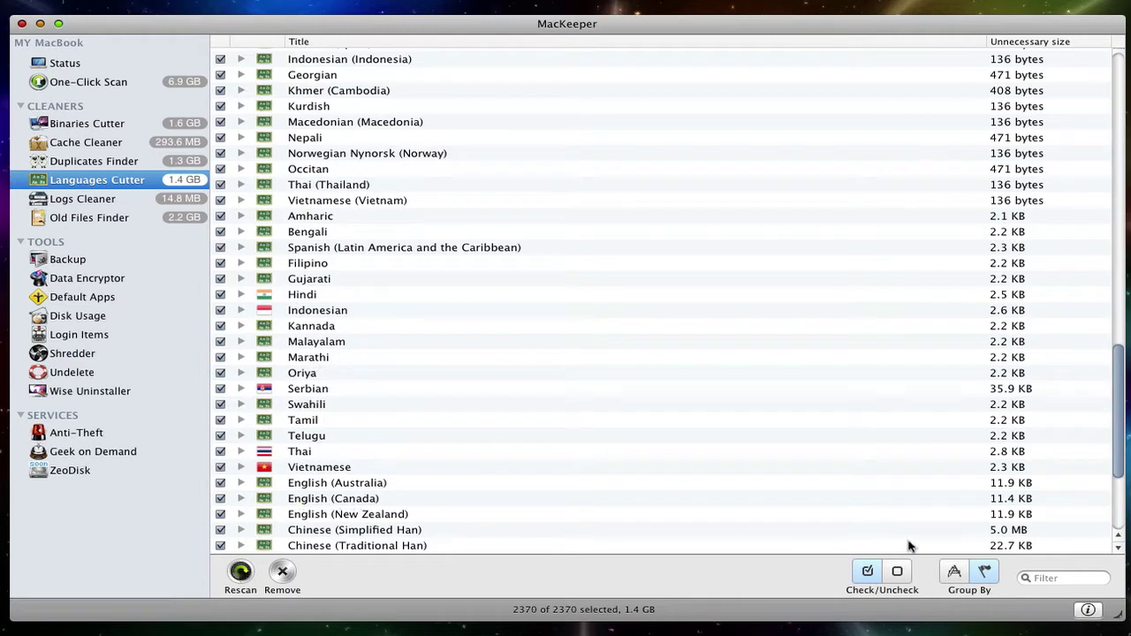
click(958, 572)
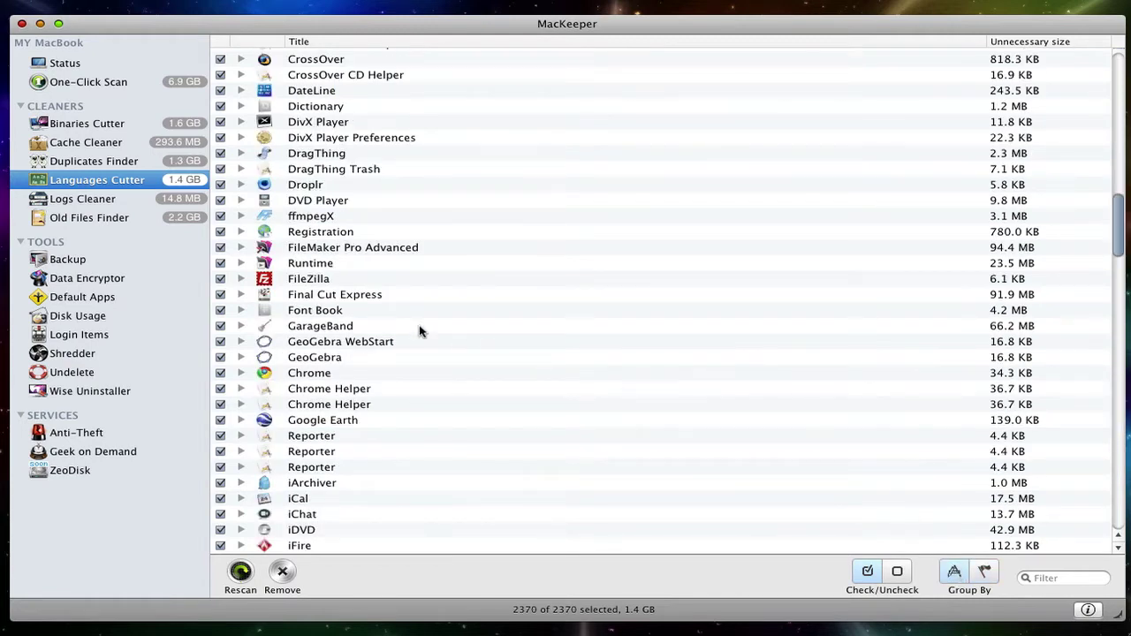
scroll(583, 273, up, 1)
scroll(598, 249, up, 10)
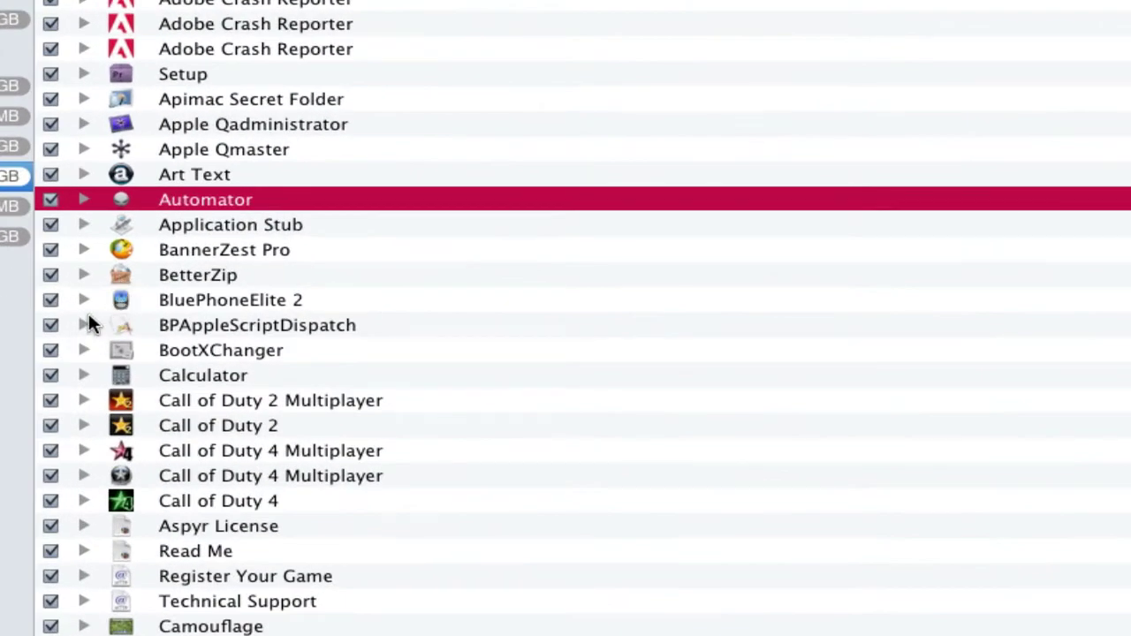
Expand BetterZip in the application list, go through its removable languages from German to Chinese (China), and collapse it again.
click(81, 276)
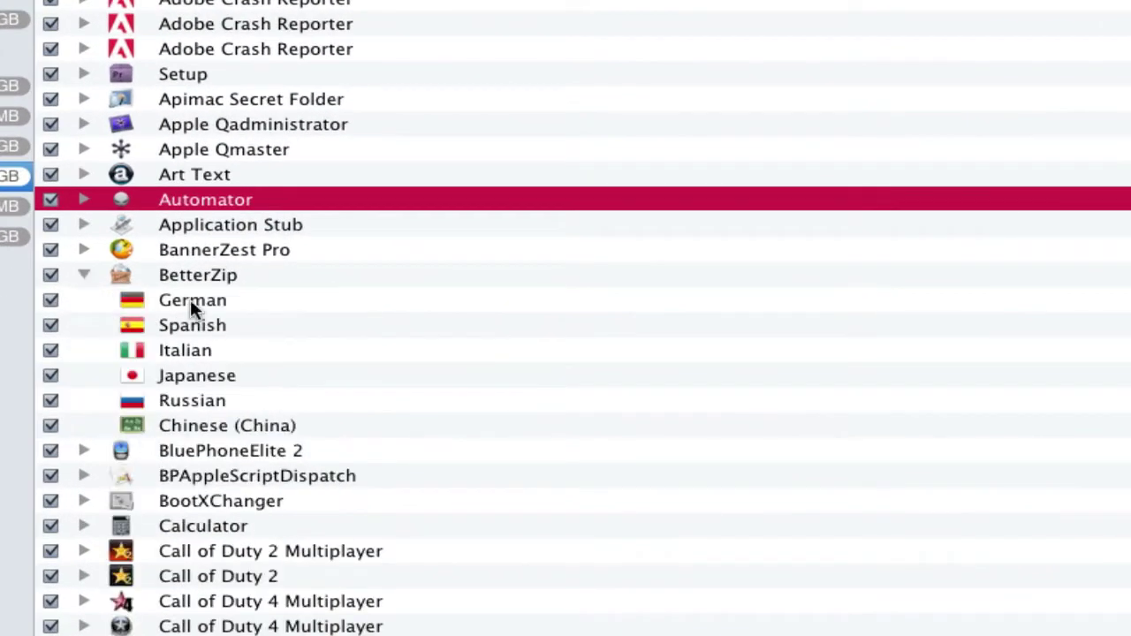
click(197, 275)
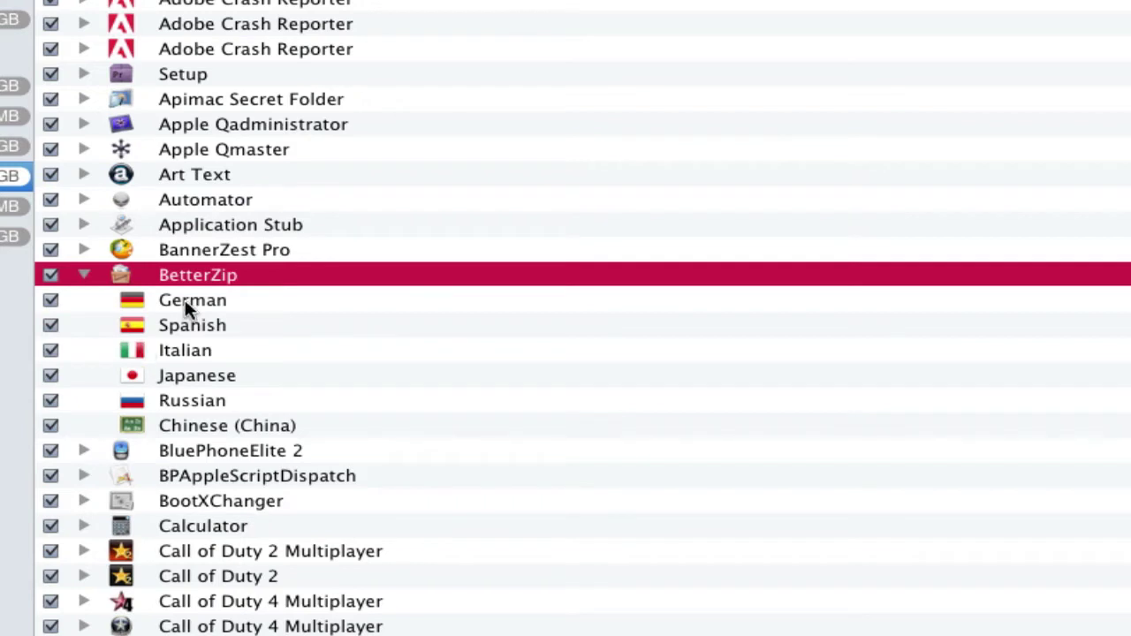
click(193, 299)
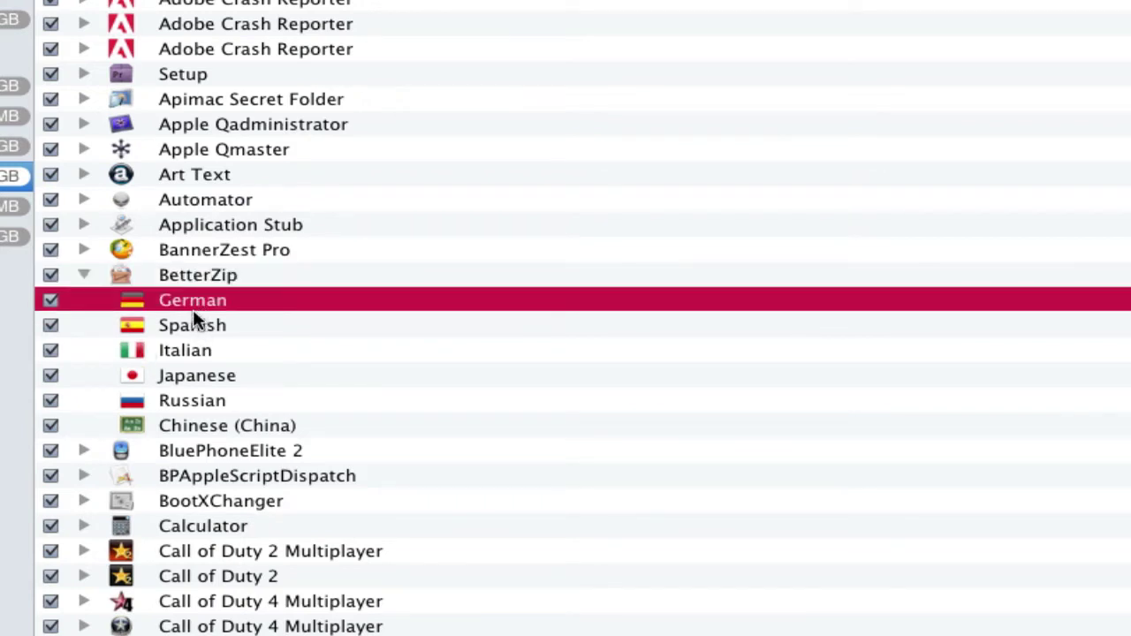
click(194, 323)
click(195, 348)
click(199, 372)
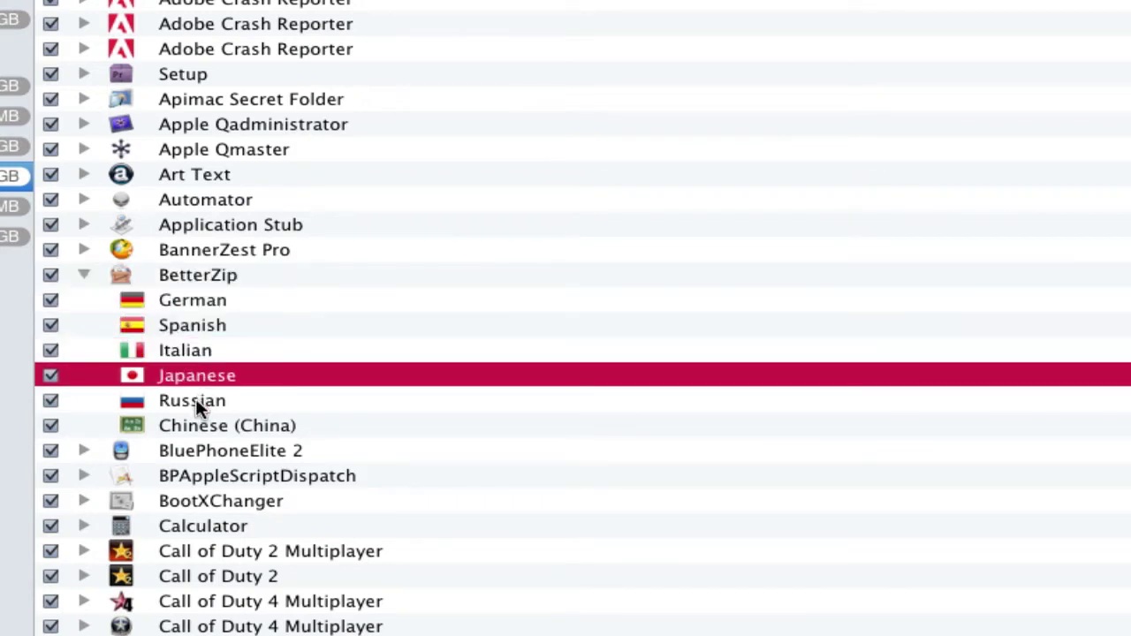
click(195, 399)
click(202, 421)
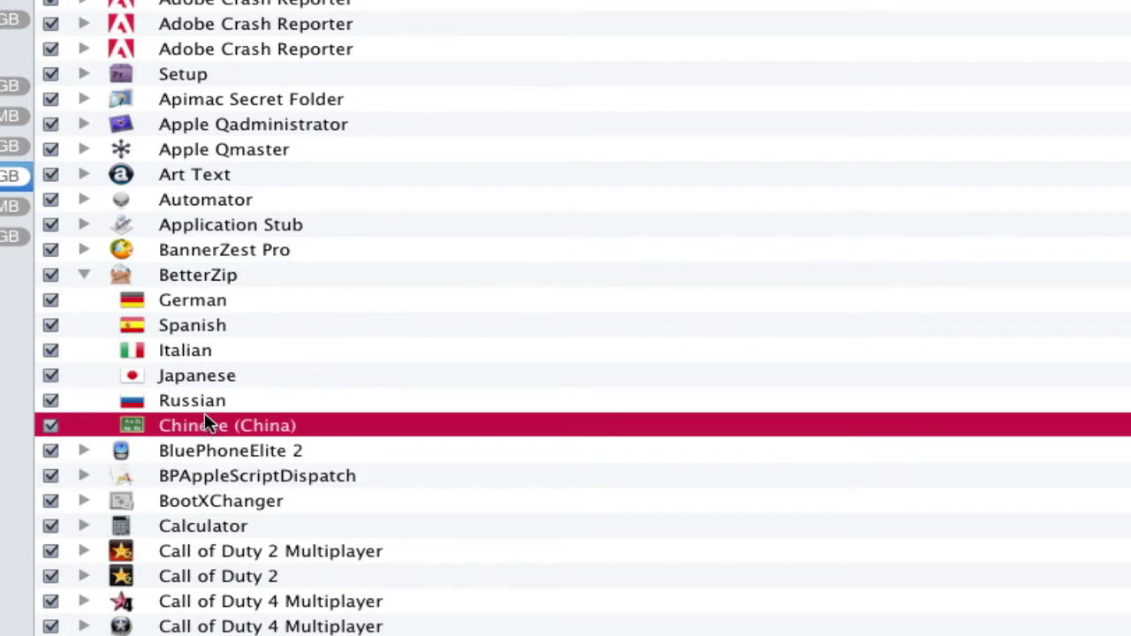
click(190, 296)
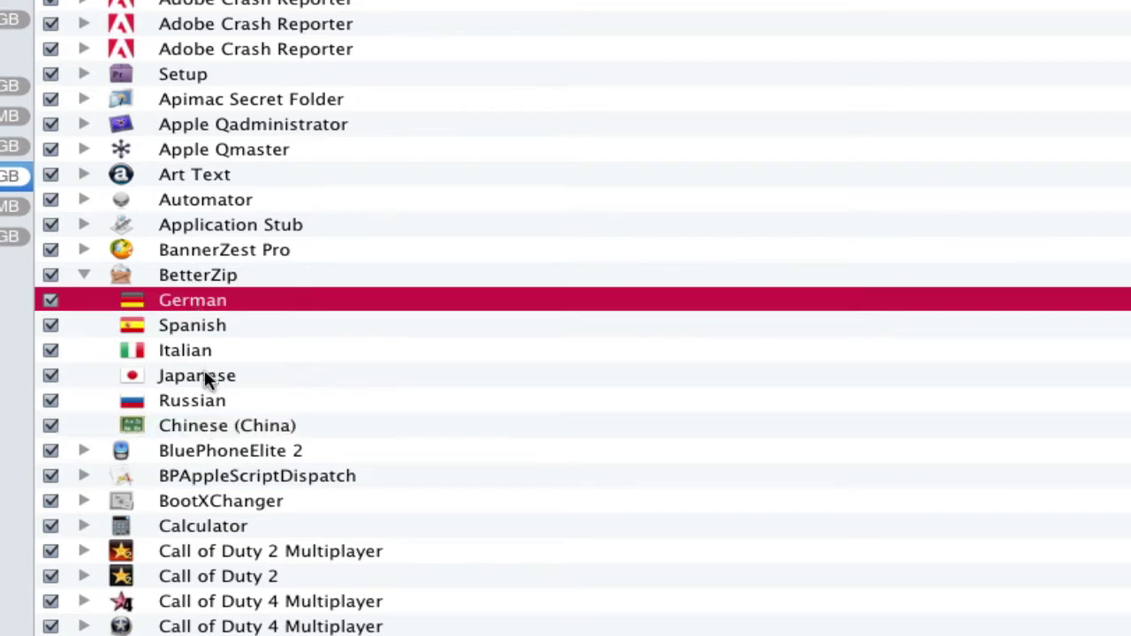
click(204, 424)
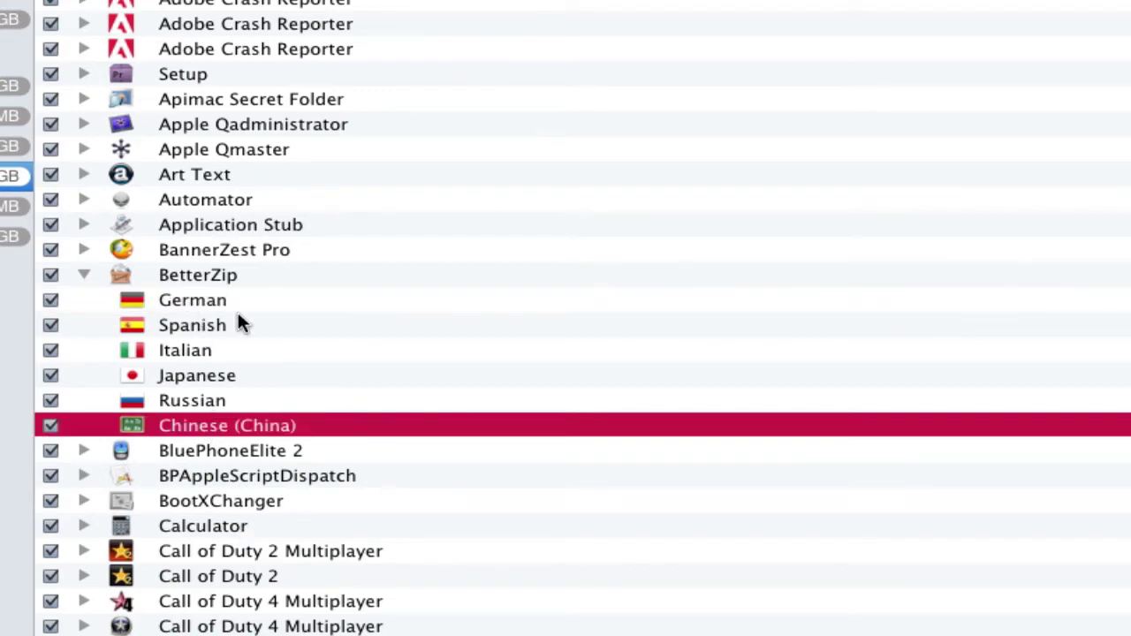
click(81, 275)
Group the Languages Cutter results by language again and select Catalan.
scroll(81, 274, up, 10)
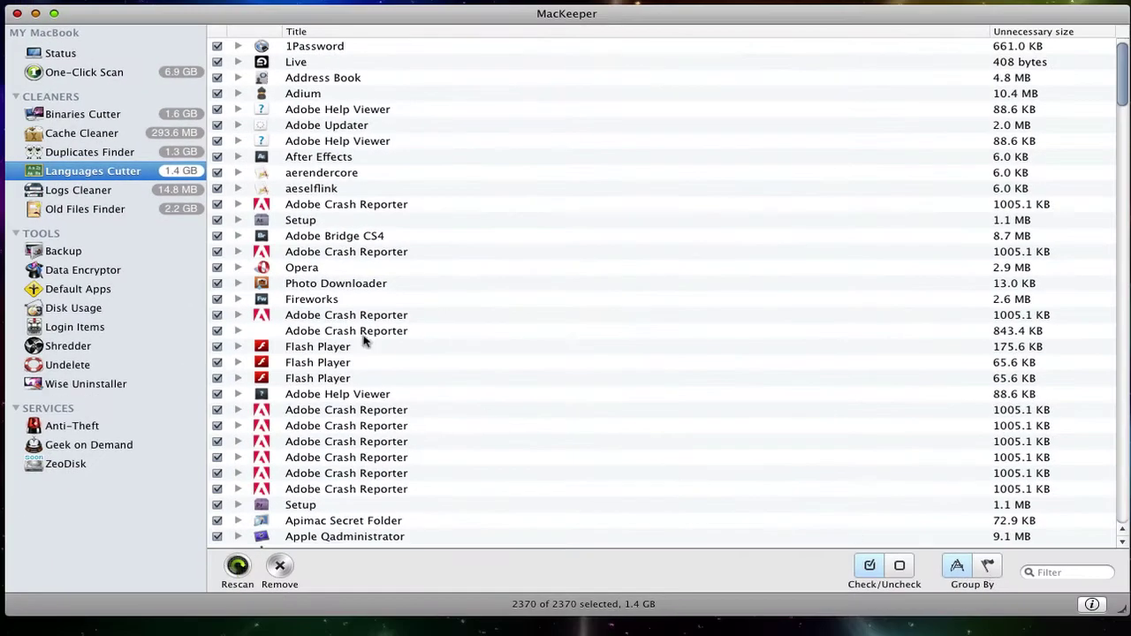
click(986, 567)
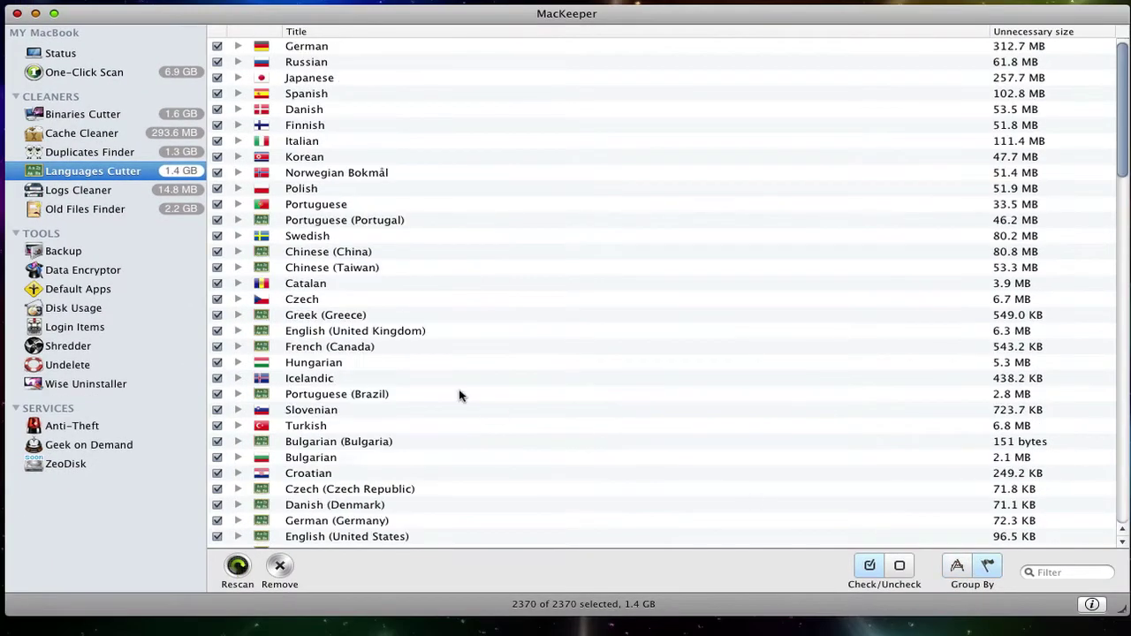
click(285, 283)
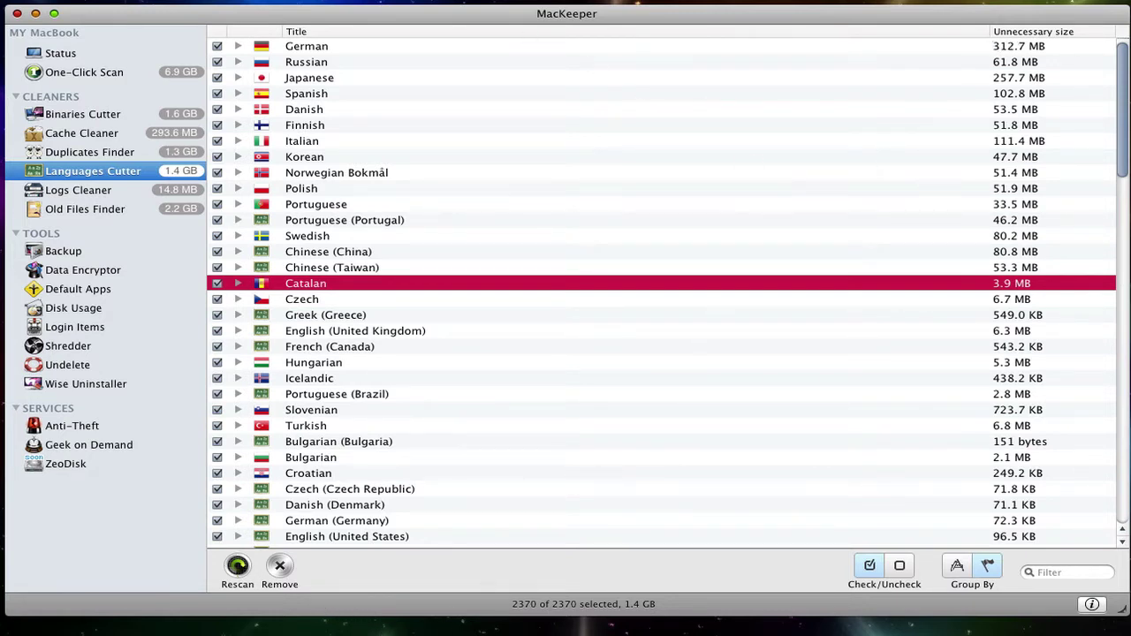
Examine the languages to retain in the Languages Cutter preferences, including Dutch, English and French, and close the preferences.
key(super+comma)
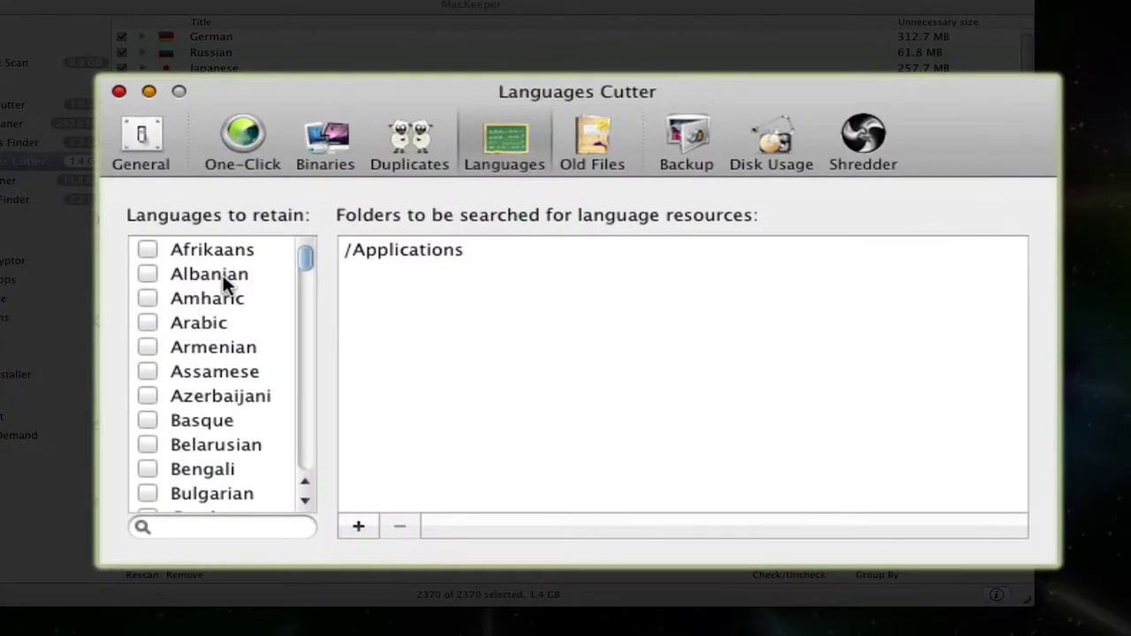
scroll(401, 347, down, 10)
scroll(394, 342, up, 4)
scroll(202, 264, up, 4)
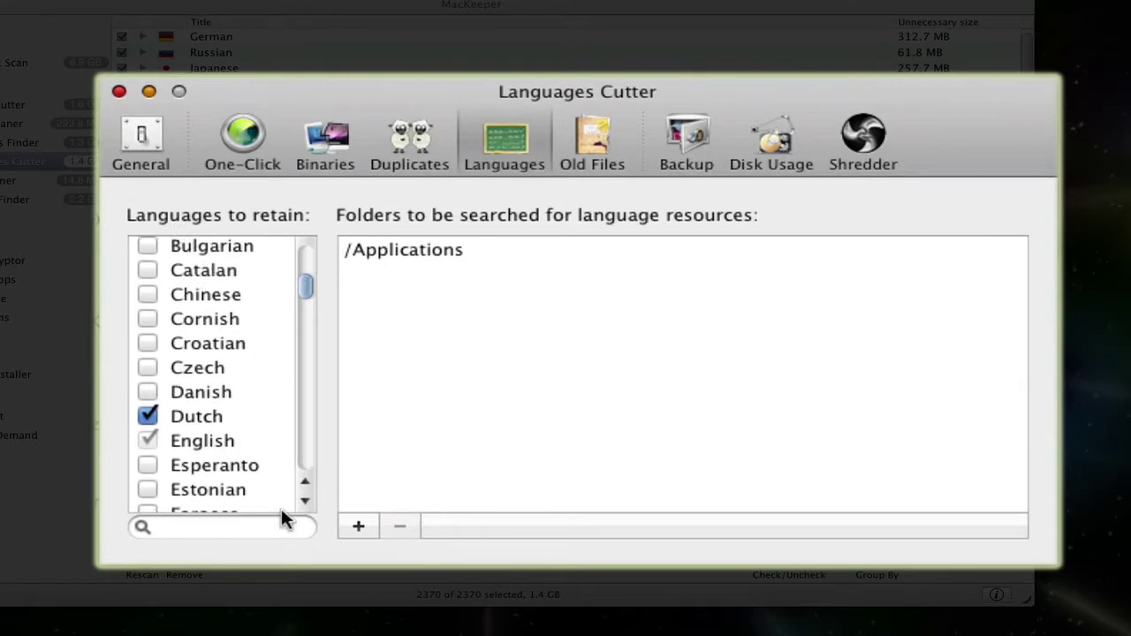
click(219, 442)
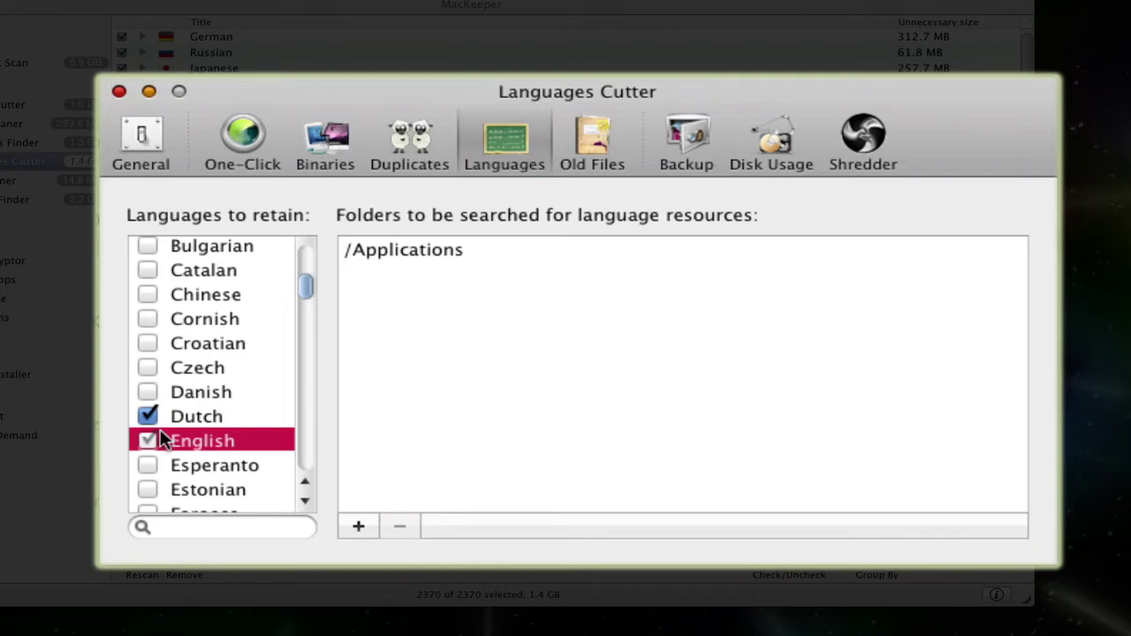
key(Up)
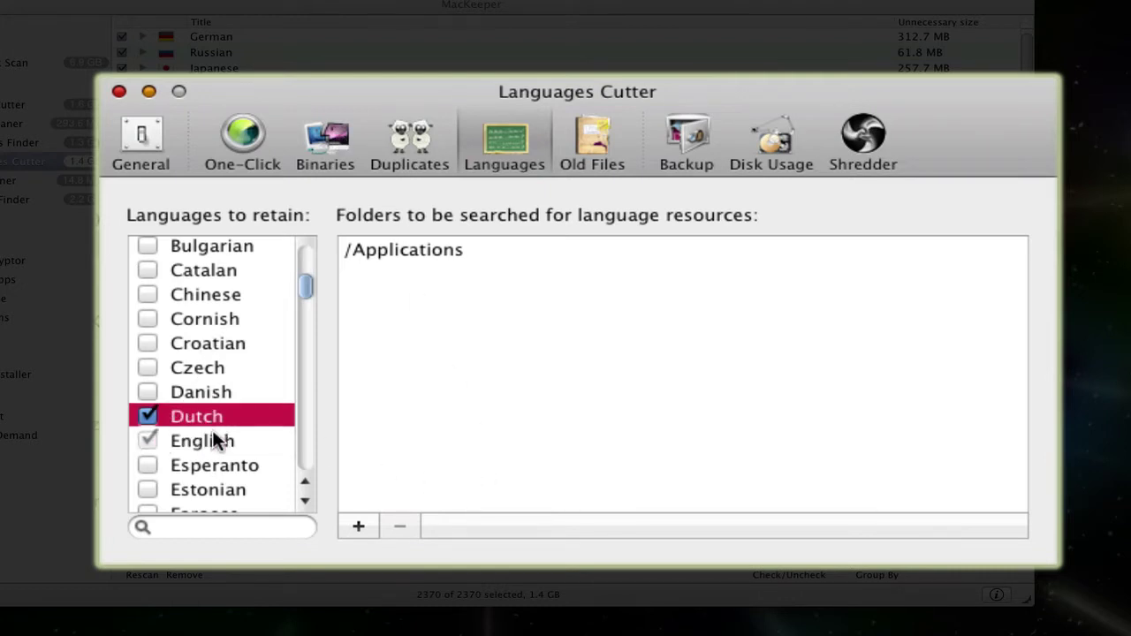
key(Down)
scroll(217, 420, down, 5)
scroll(217, 415, up, 1)
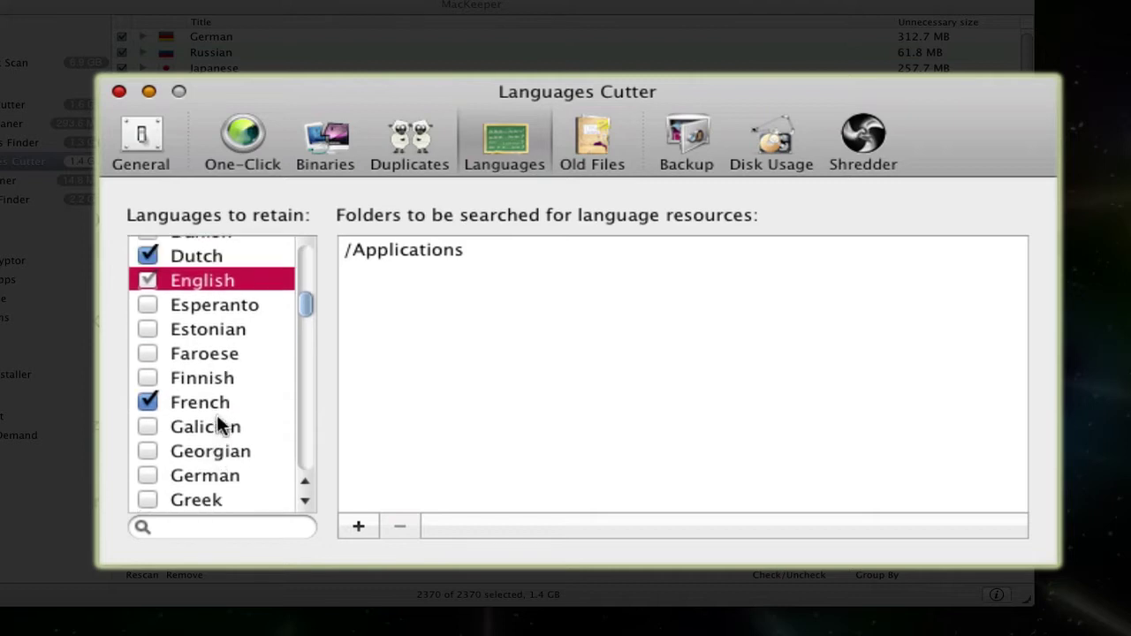
scroll(203, 422, down, 6)
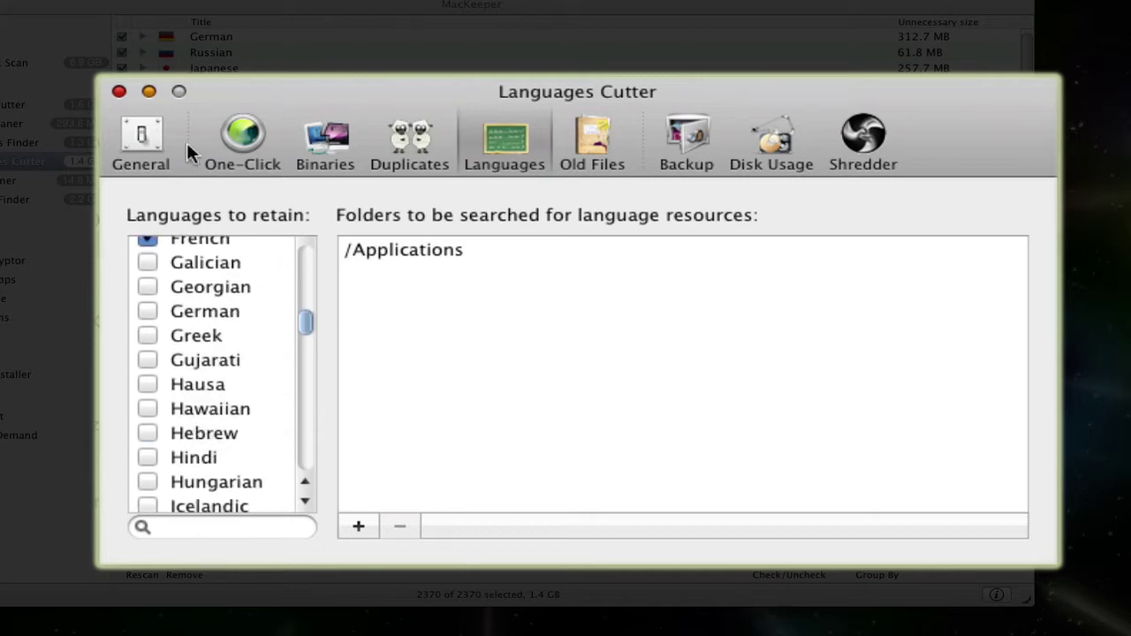
click(119, 91)
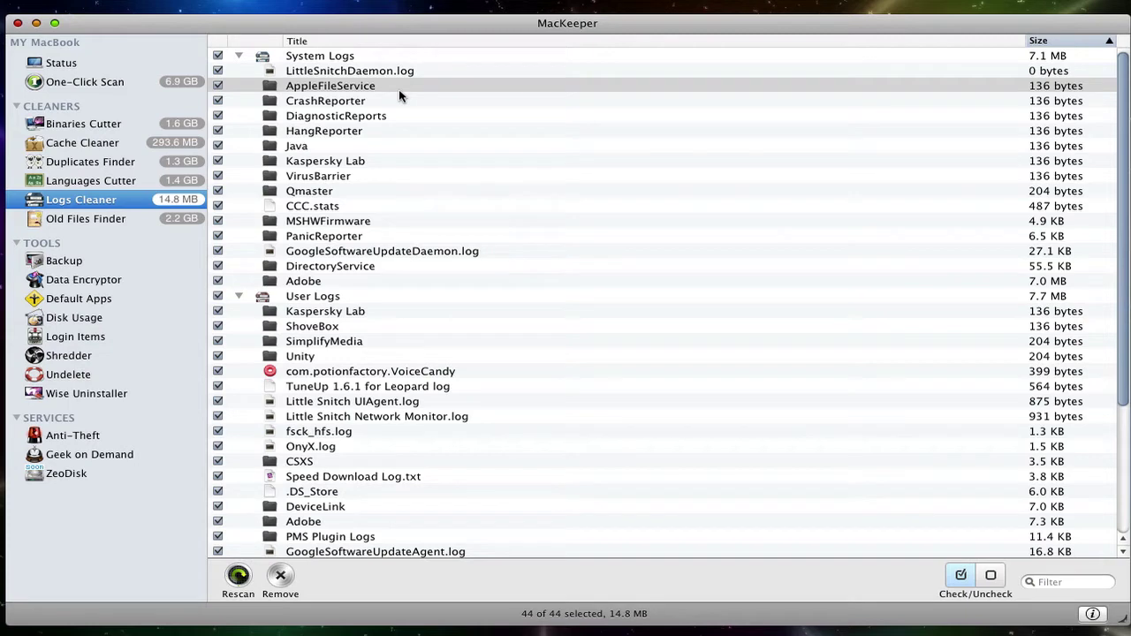
Look through the system and user logs listed in the Logs Cleaner, selecting the AppleFileService folder.
click(398, 88)
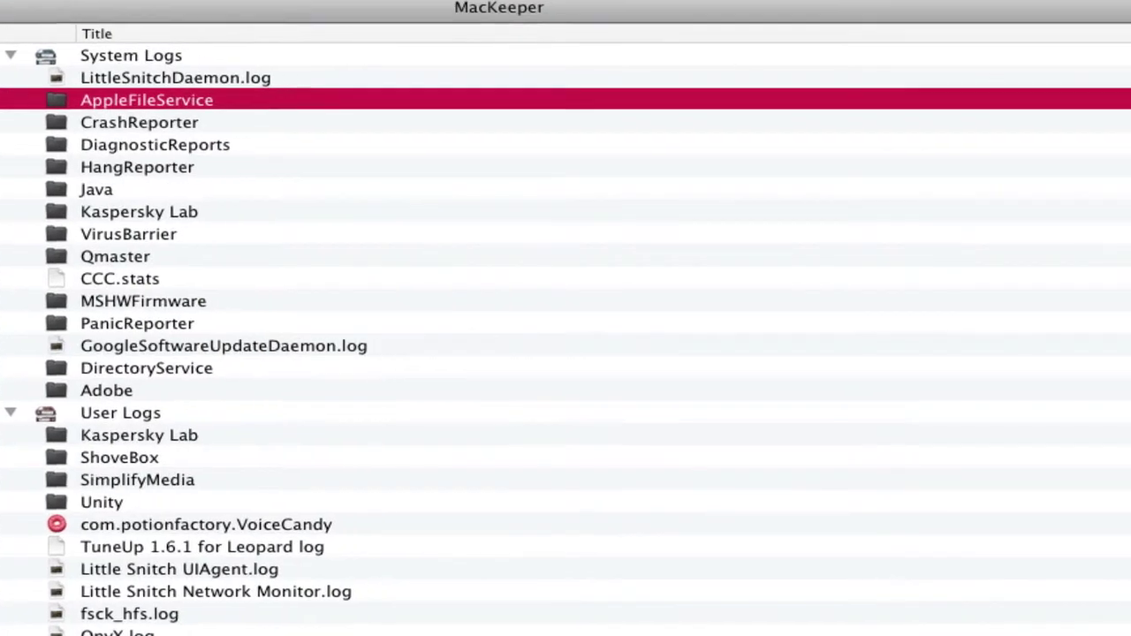
scroll(1062, 285, down, 5)
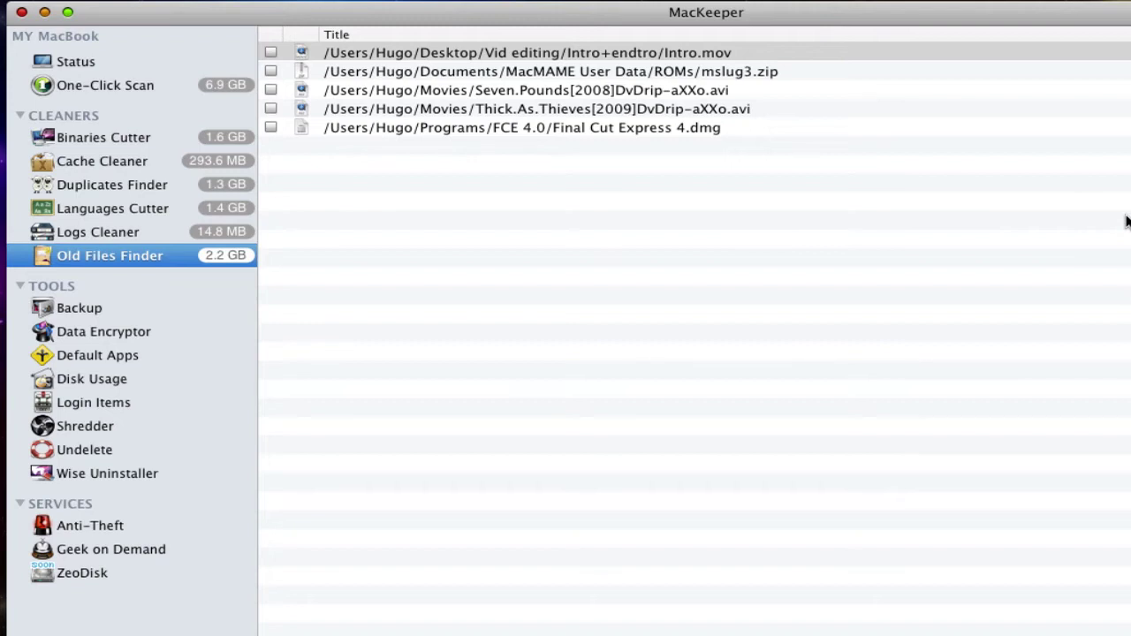
Go through the Old Files Finder results, selecting Intro.mov, Final Cut Express 4.dmg, the two movie files and mslug3.zip.
click(613, 54)
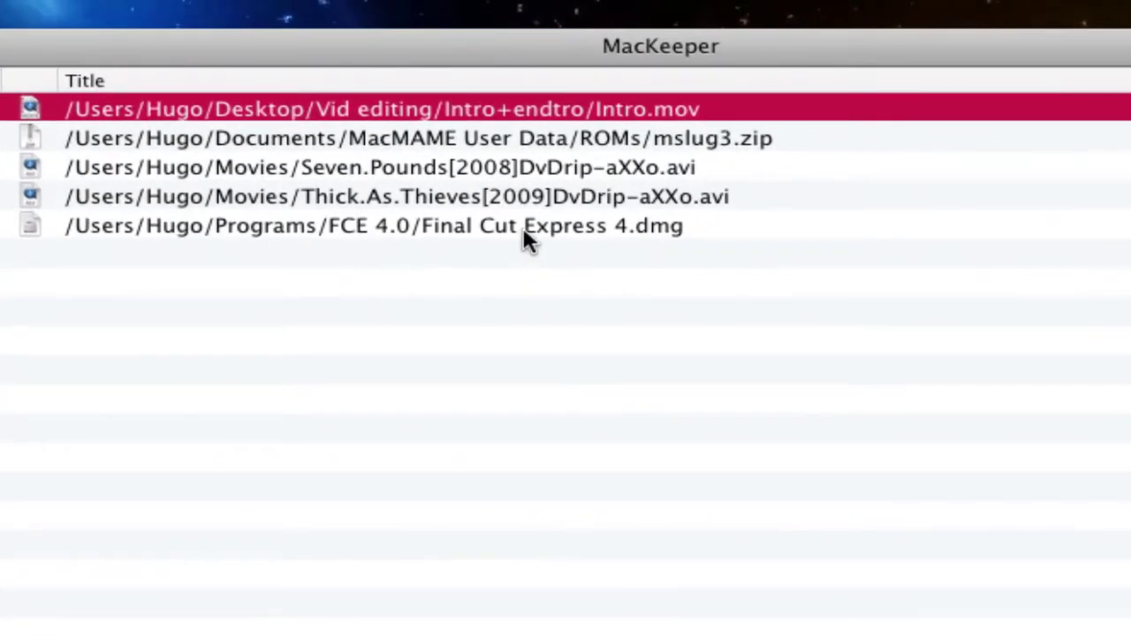
click(522, 225)
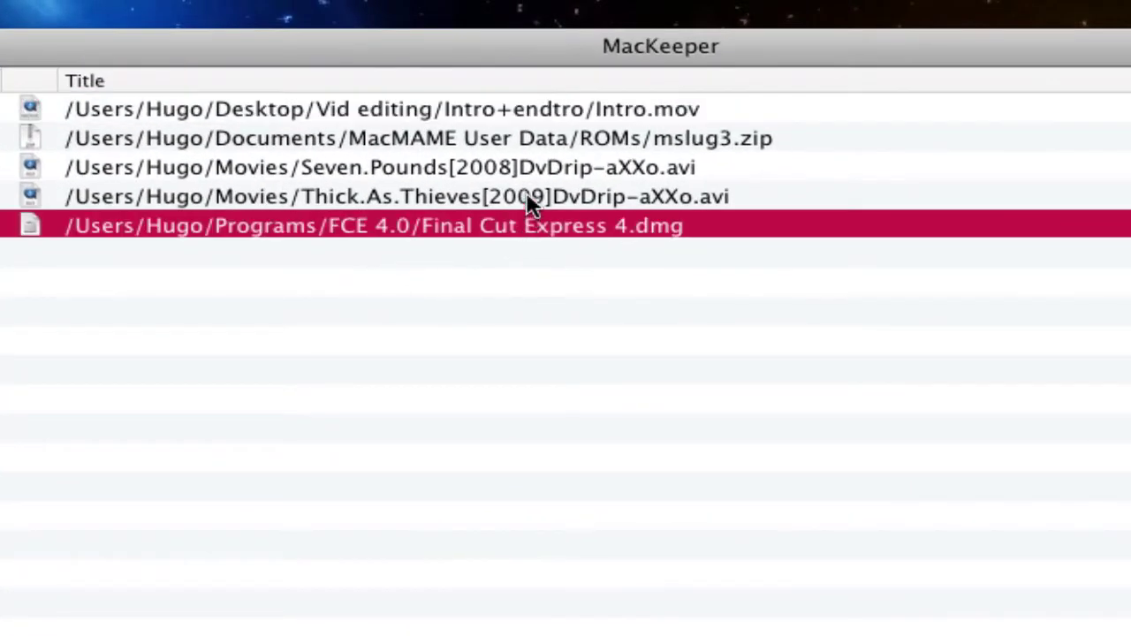
click(524, 196)
click(526, 167)
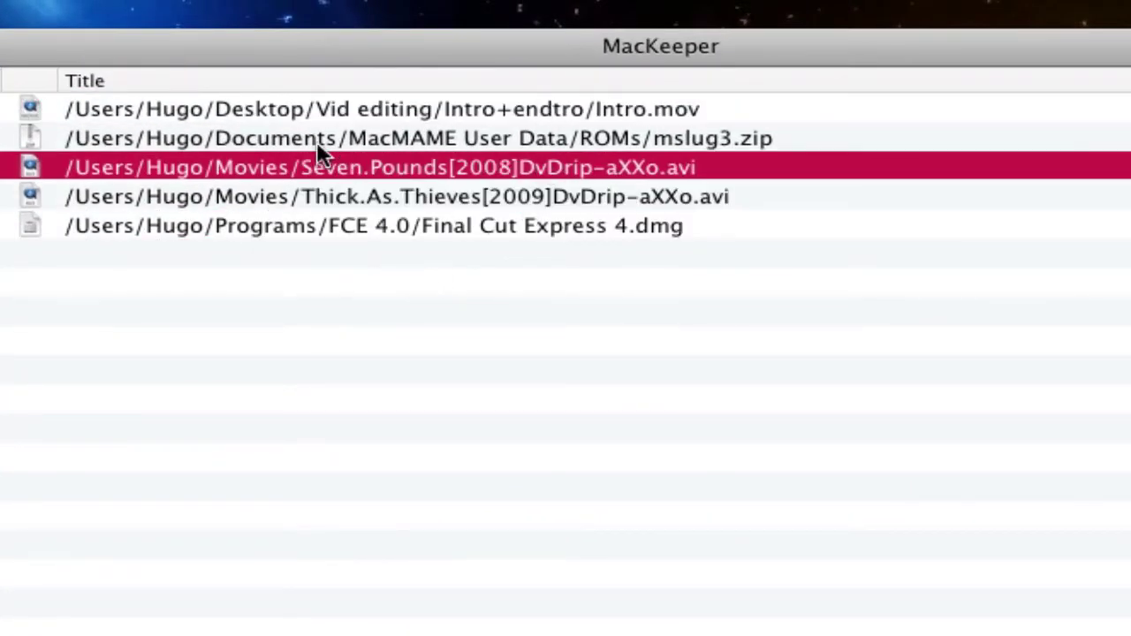
click(140, 133)
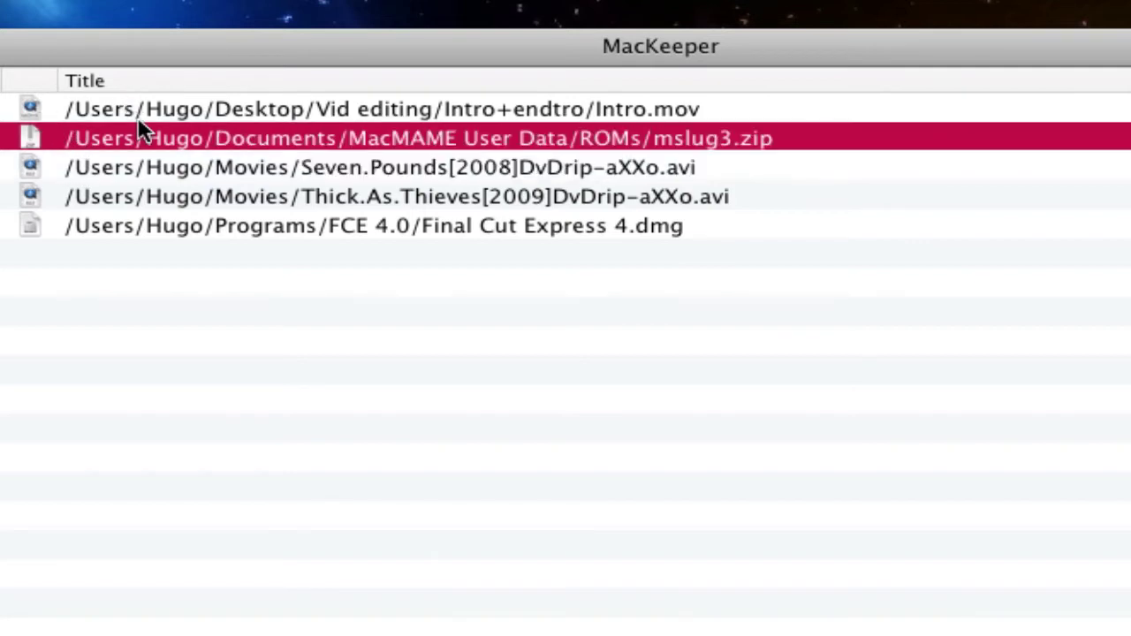
Reveal the old file Intro.mov in Finder.
click(129, 110)
right_click(531, 109)
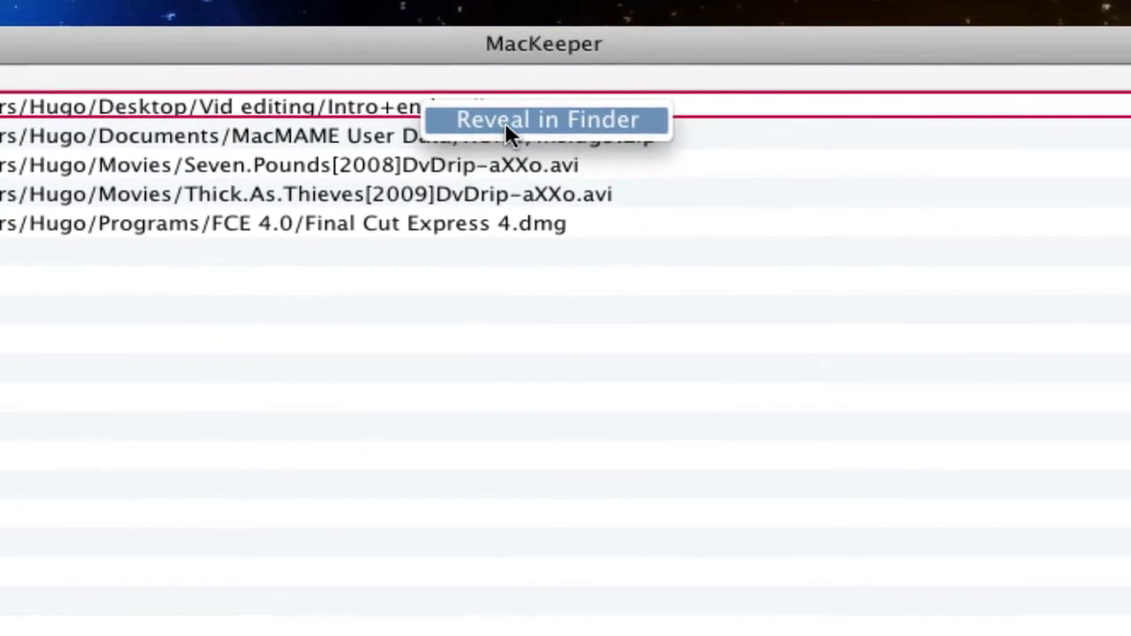
click(618, 122)
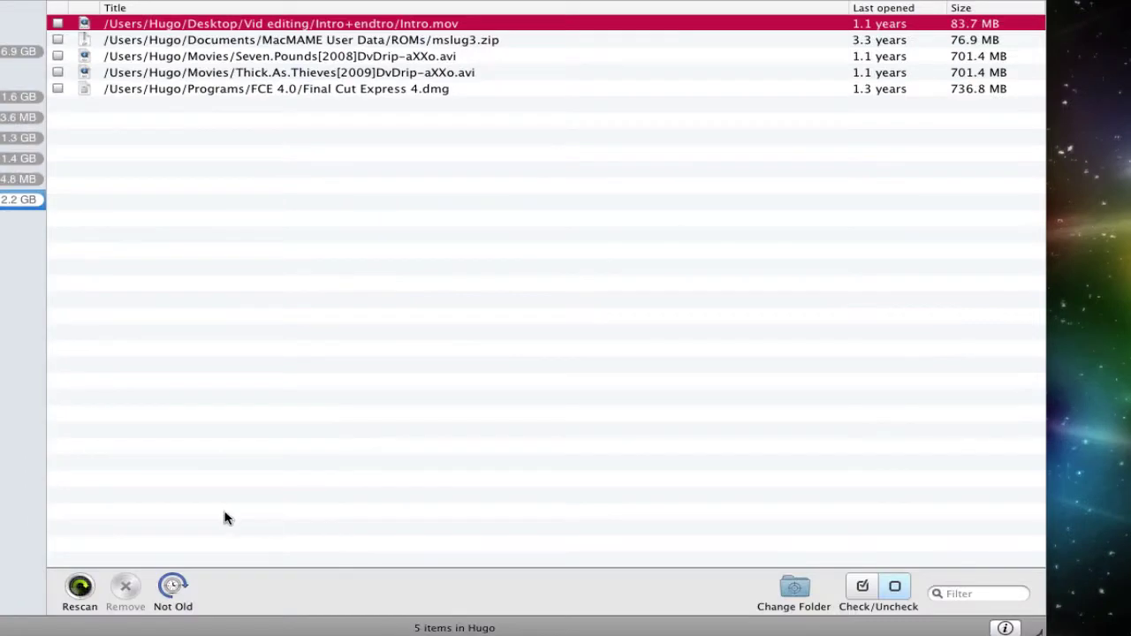
Mark the movie file Thick.As.Thieves[2009]DvDrip-aXXo.avi as not old in the Old Files Finder.
click(453, 76)
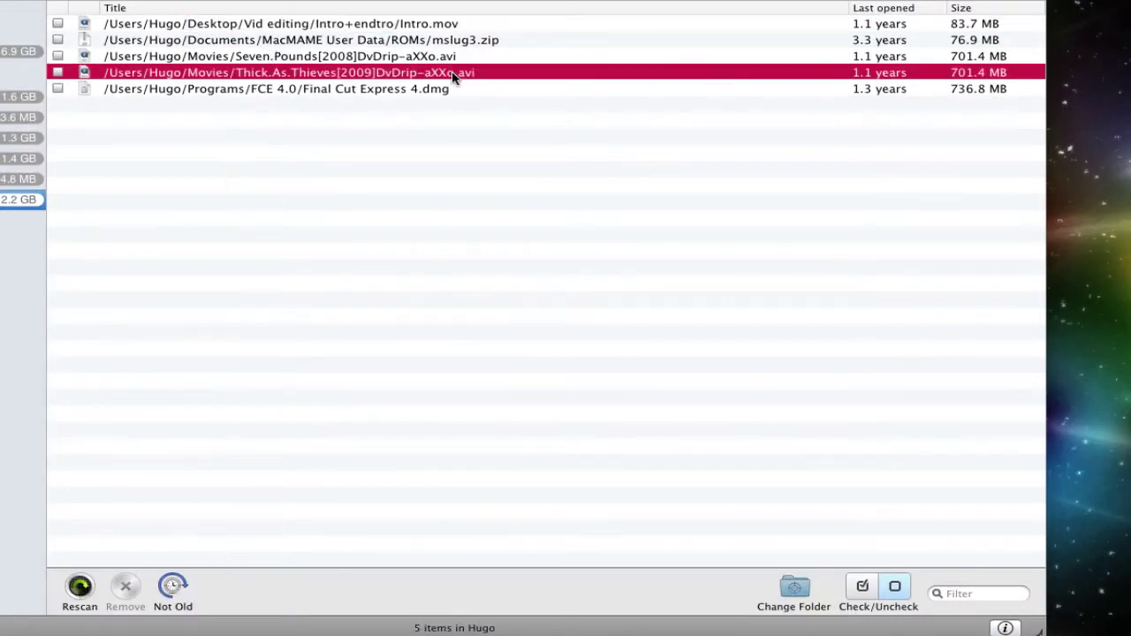
click(169, 591)
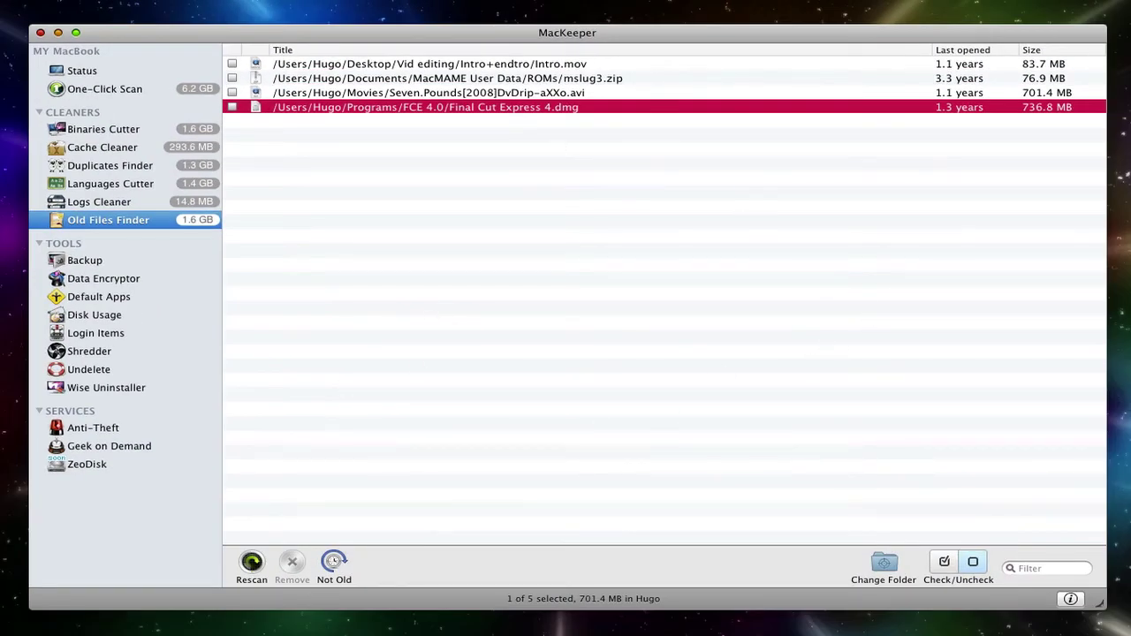
Set the Old Files Finder preferences to search for files older than 3 months, and close the preferences.
key(super+comma)
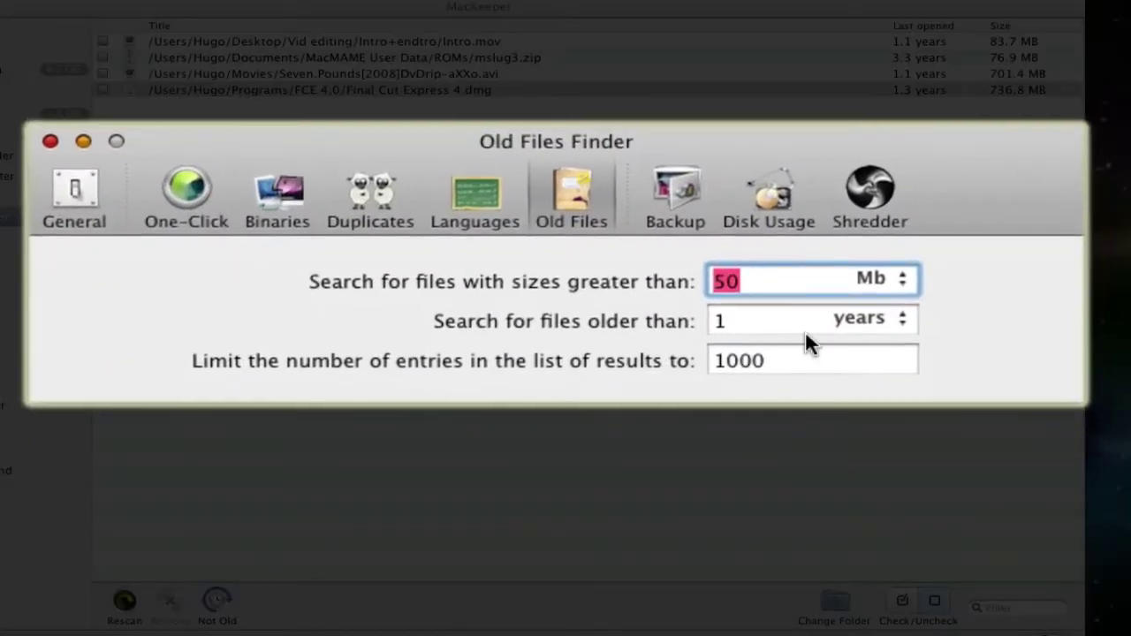
click(738, 325)
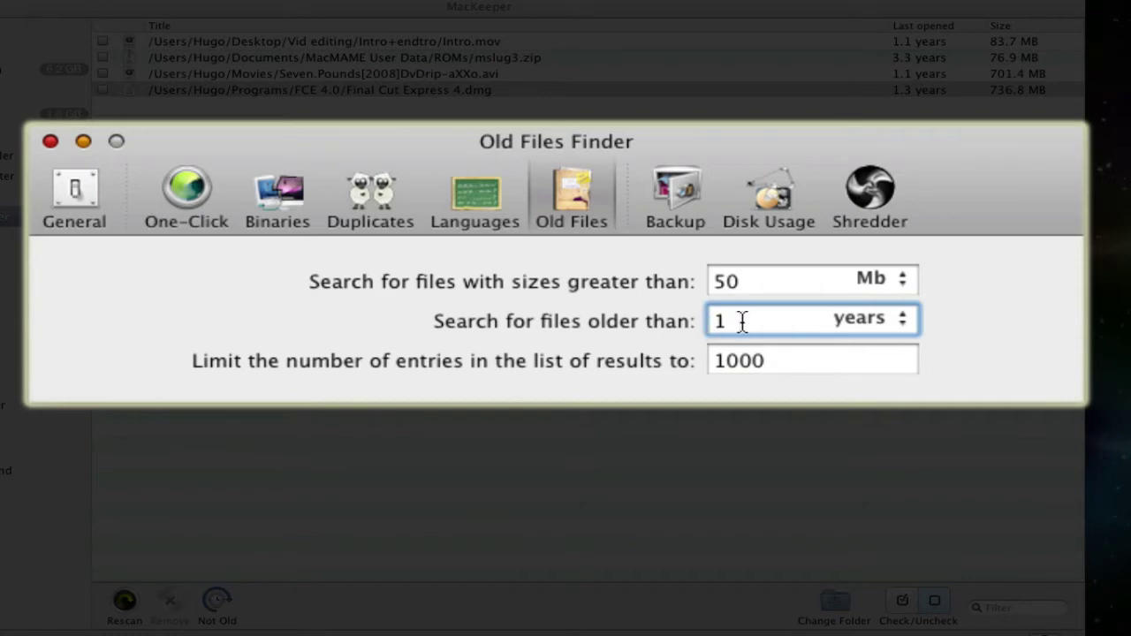
drag(723, 139, 737, 156)
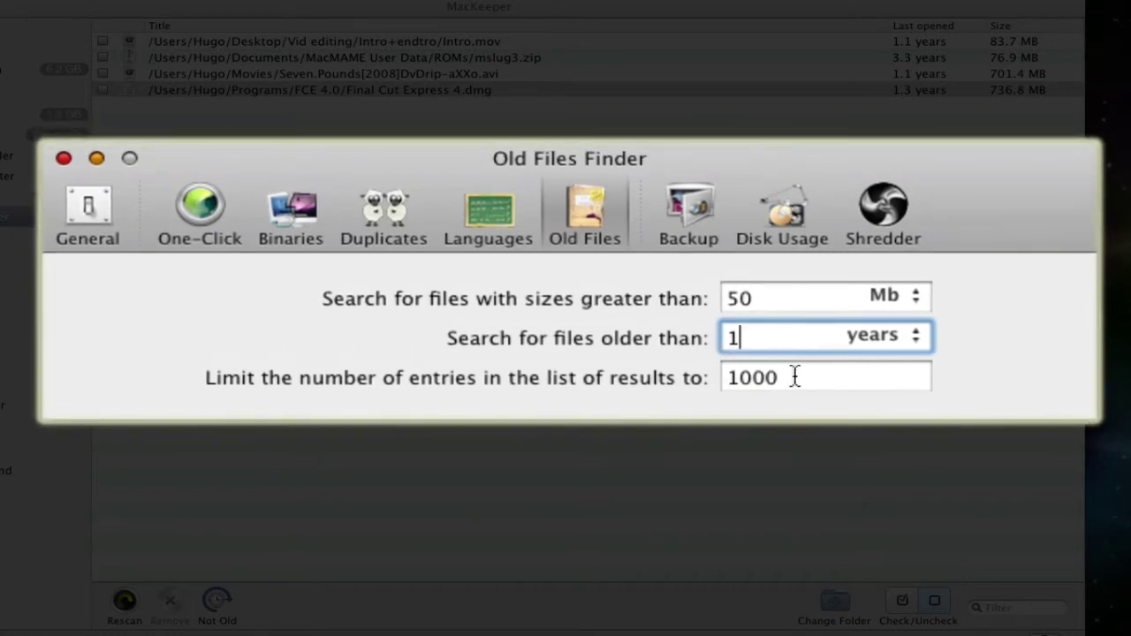
click(897, 346)
click(775, 309)
key(BackSpace)
text(3)
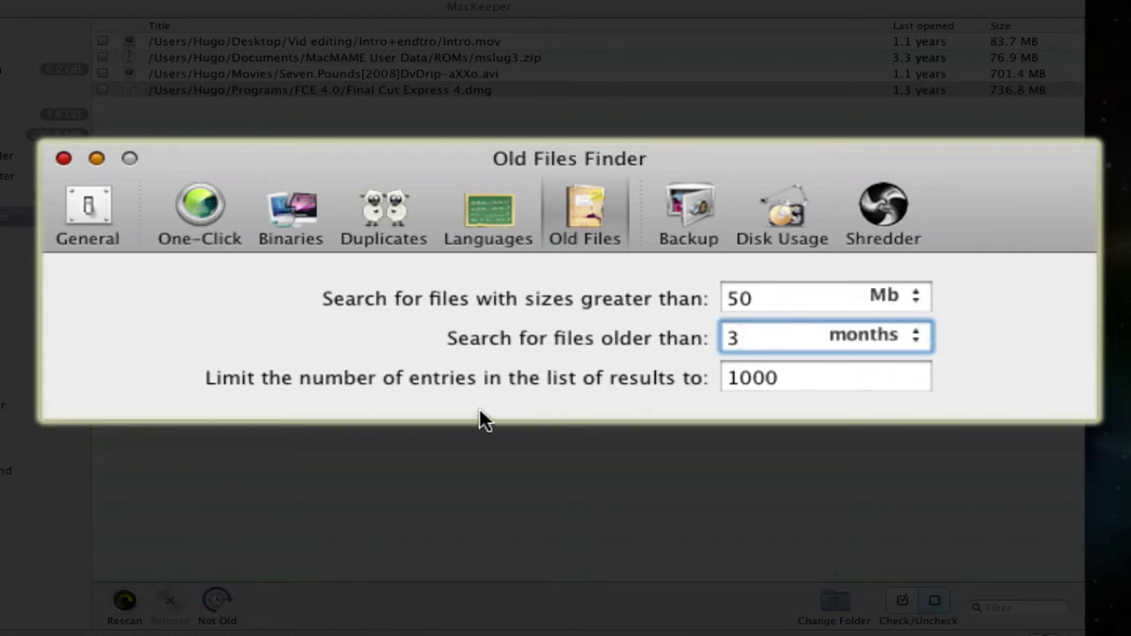
double_click(787, 302)
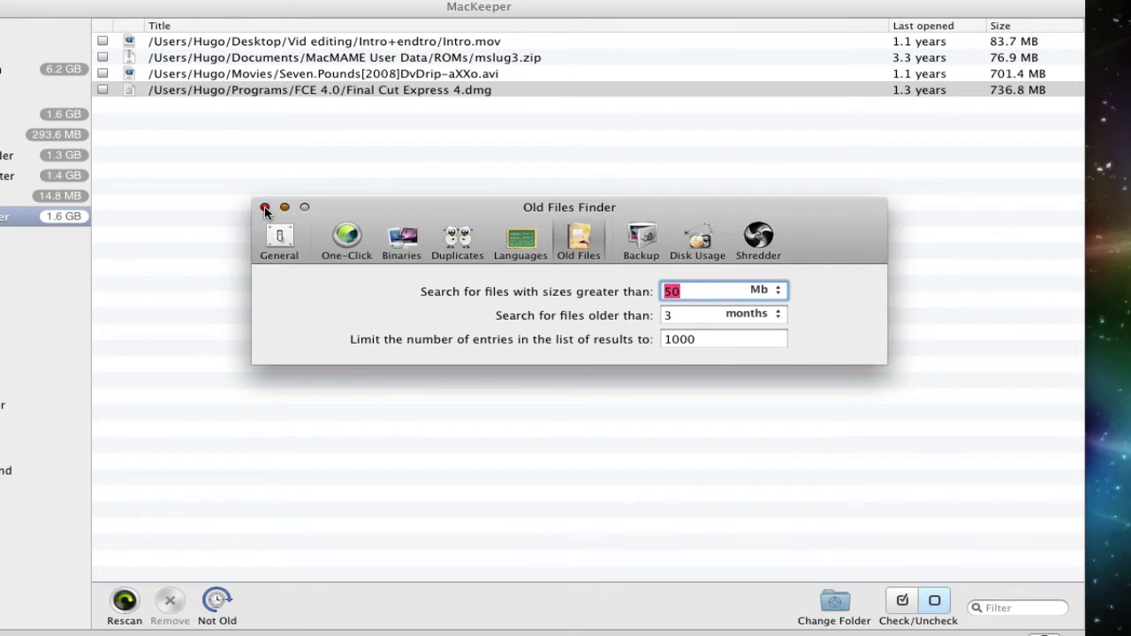
click(264, 209)
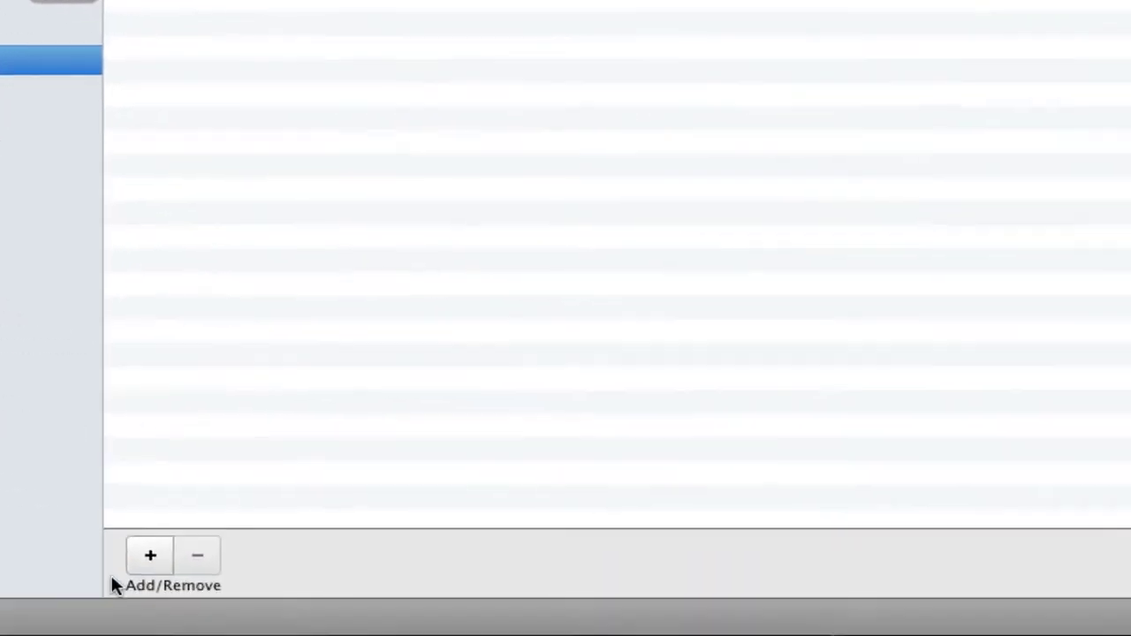
Create a backup group named "Full backup" containing Macintosh HD, and expand it to show its contents.
click(140, 548)
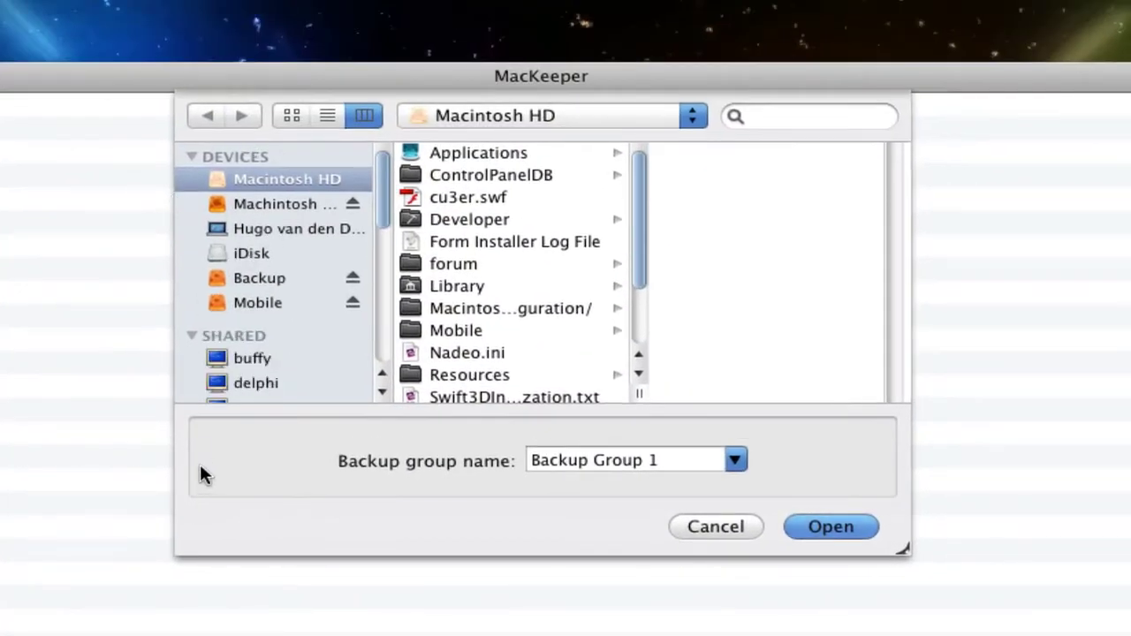
click(285, 182)
drag(665, 465, 433, 470)
text(Full back)
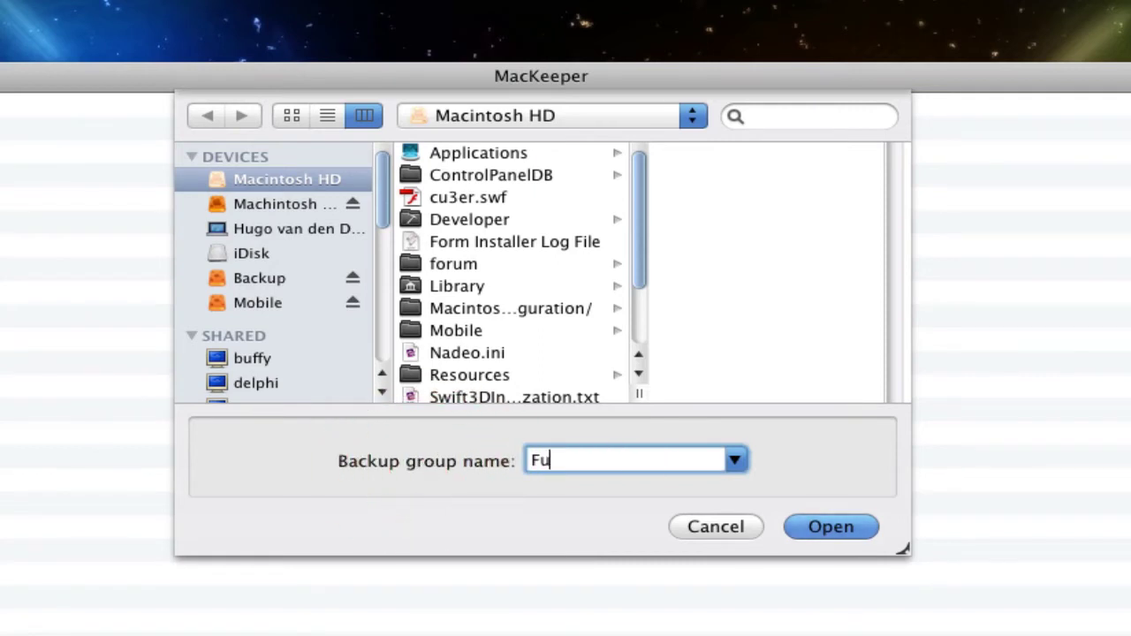
text(yp)
key(BackSpace)
key(BackSpace)
text(up)
key(Return)
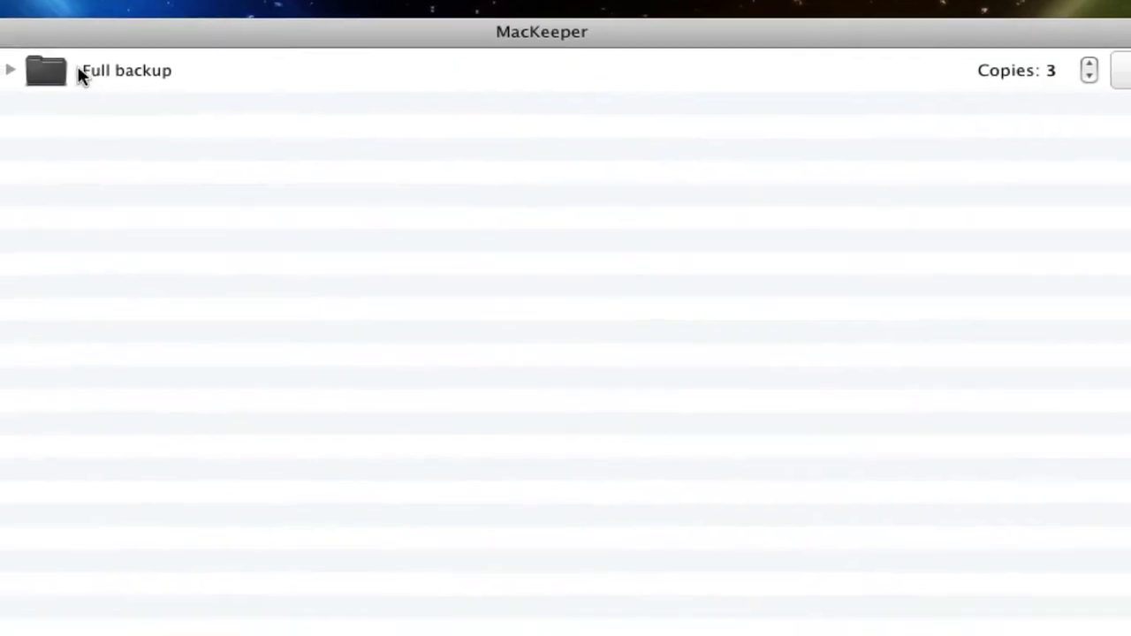
click(15, 50)
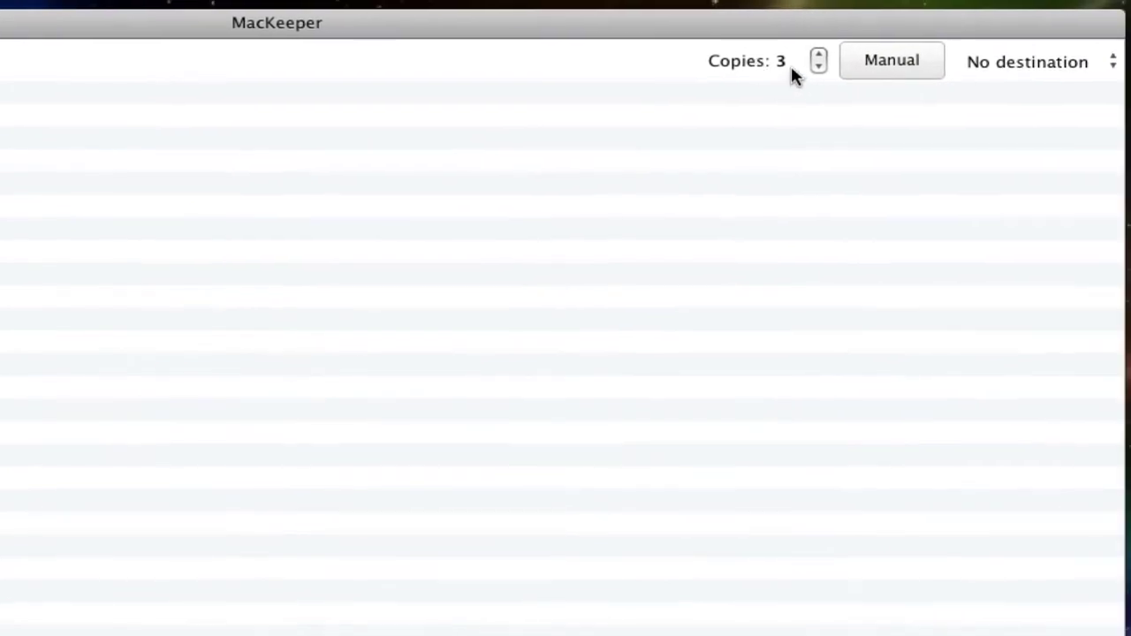
Set the number of copies for the Full backup group to 2.
click(818, 66)
click(818, 67)
click(819, 67)
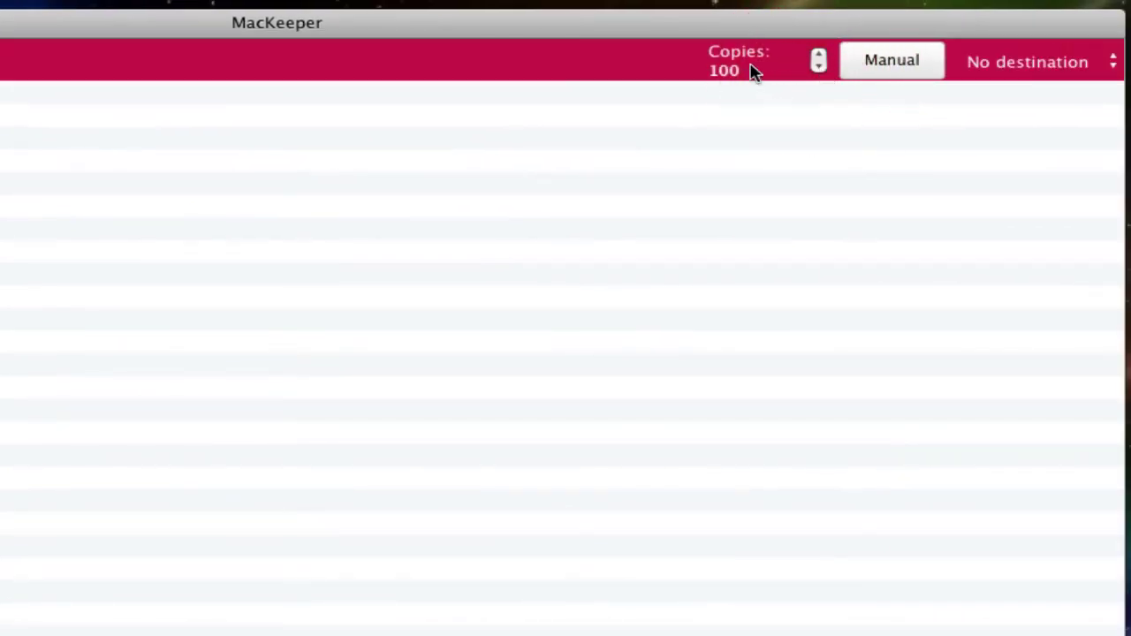
click(819, 57)
click(820, 59)
click(903, 189)
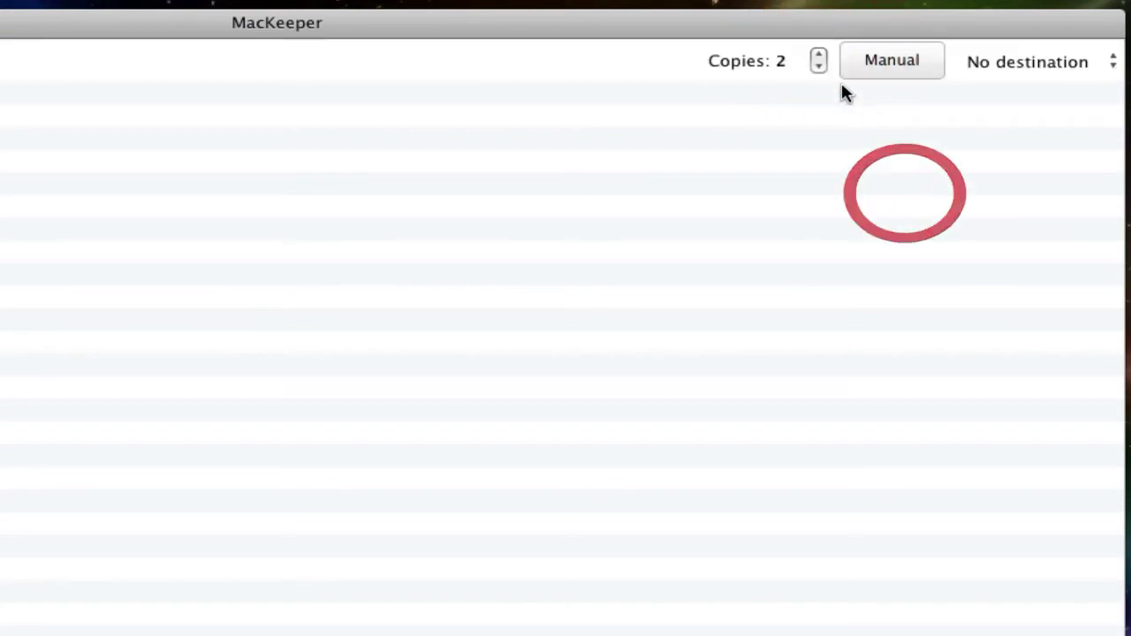
Schedule the Full backup group to run monthly on day 15 at 12:00 AM.
click(893, 68)
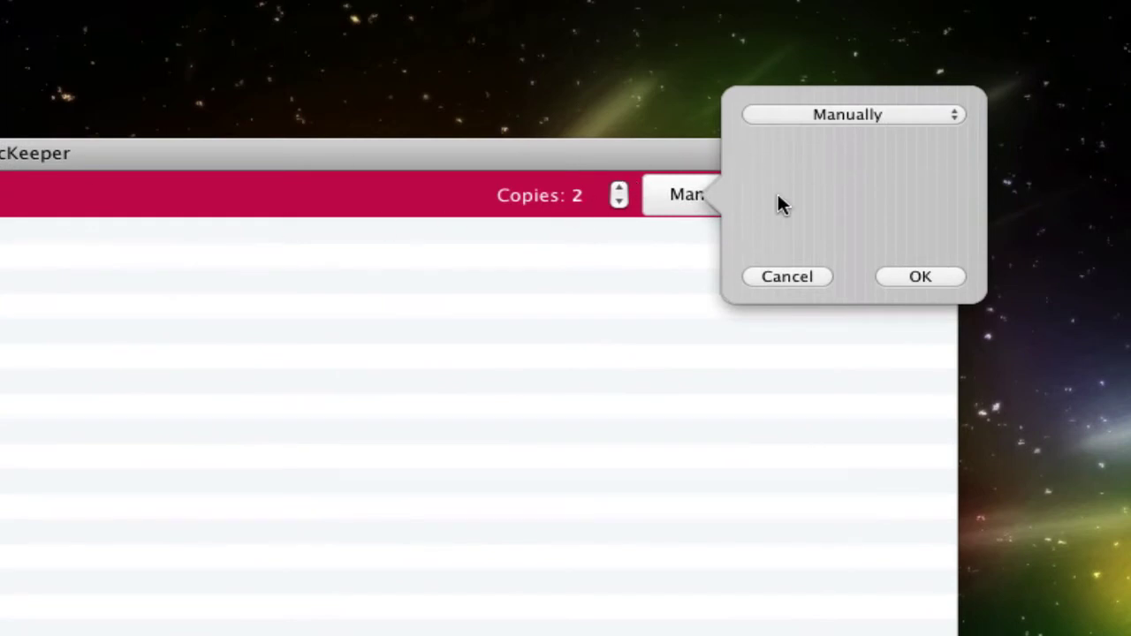
click(800, 113)
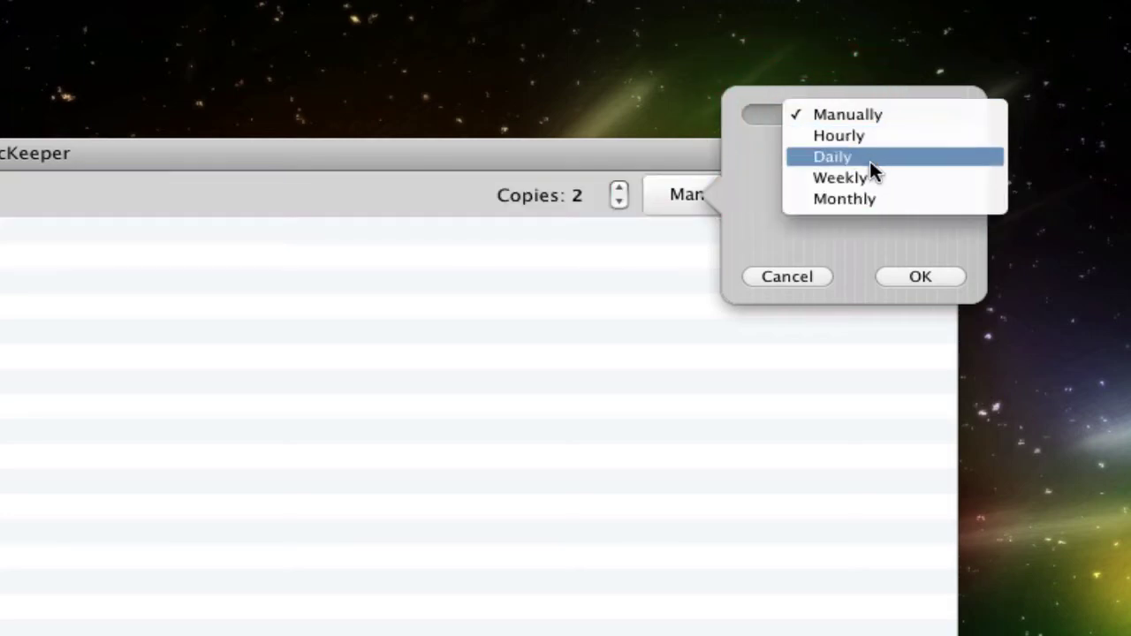
click(873, 200)
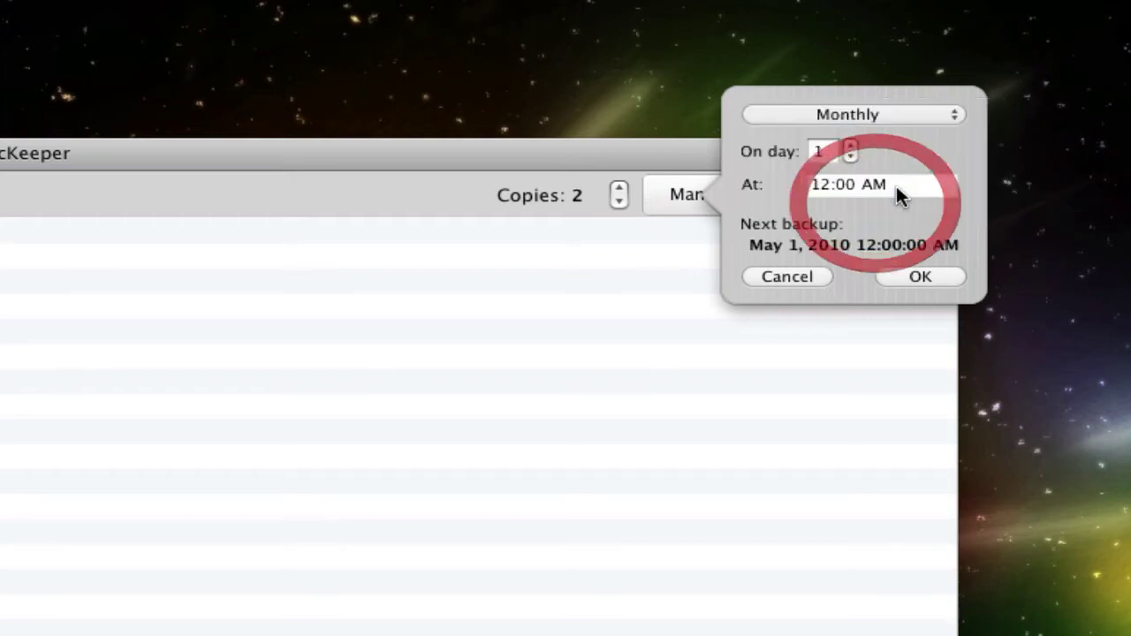
click(849, 147)
click(849, 146)
click(849, 147)
click(849, 146)
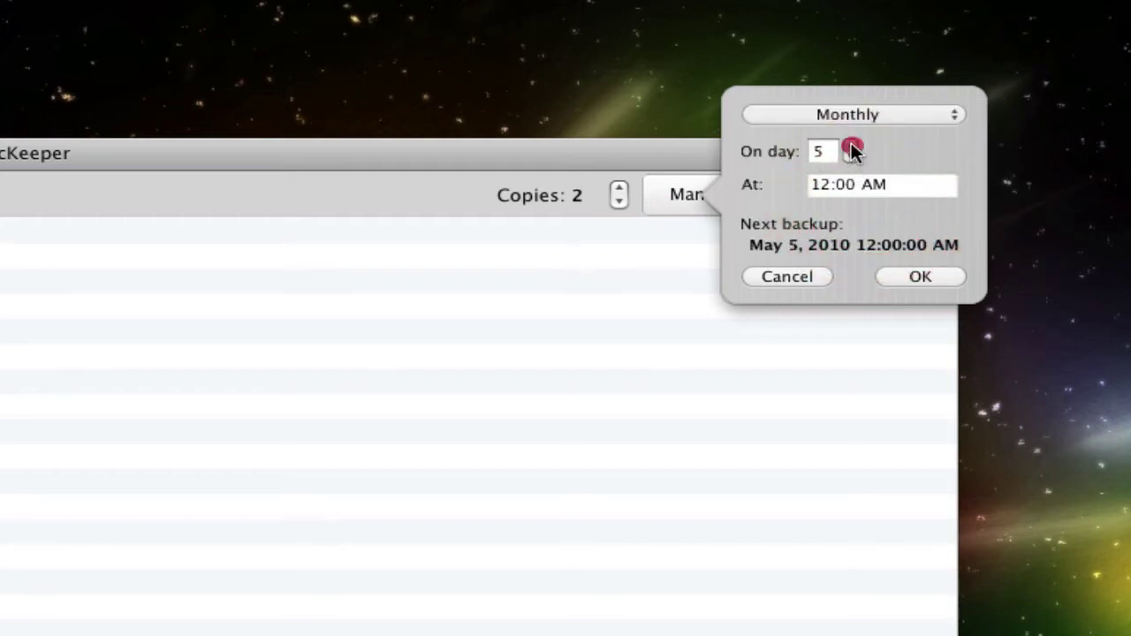
double_click(811, 153)
text(15)
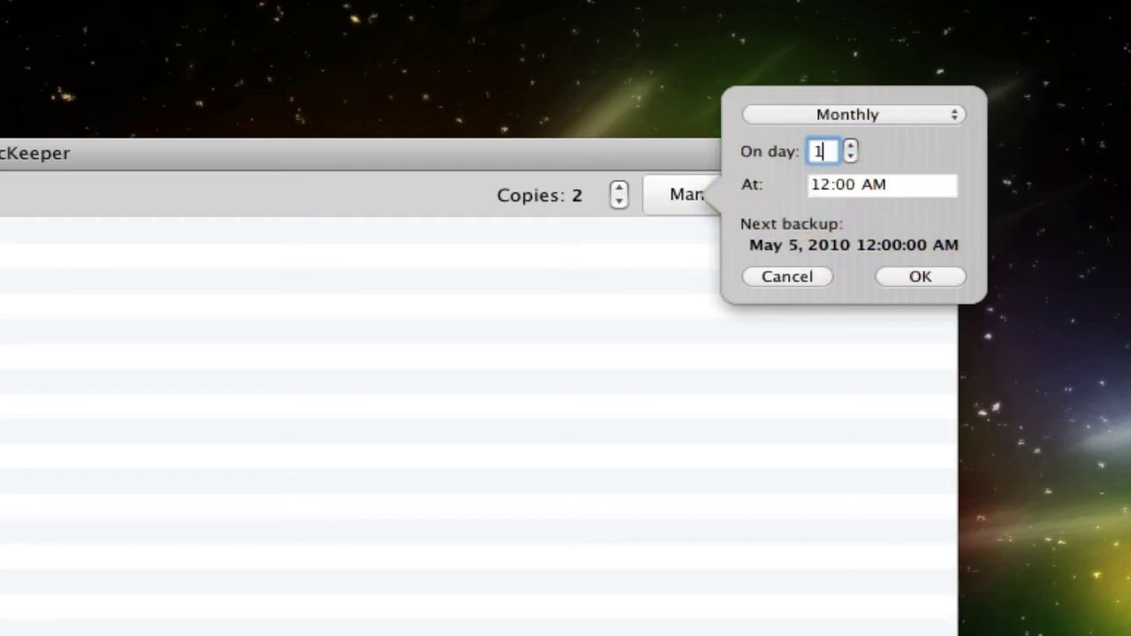
click(846, 184)
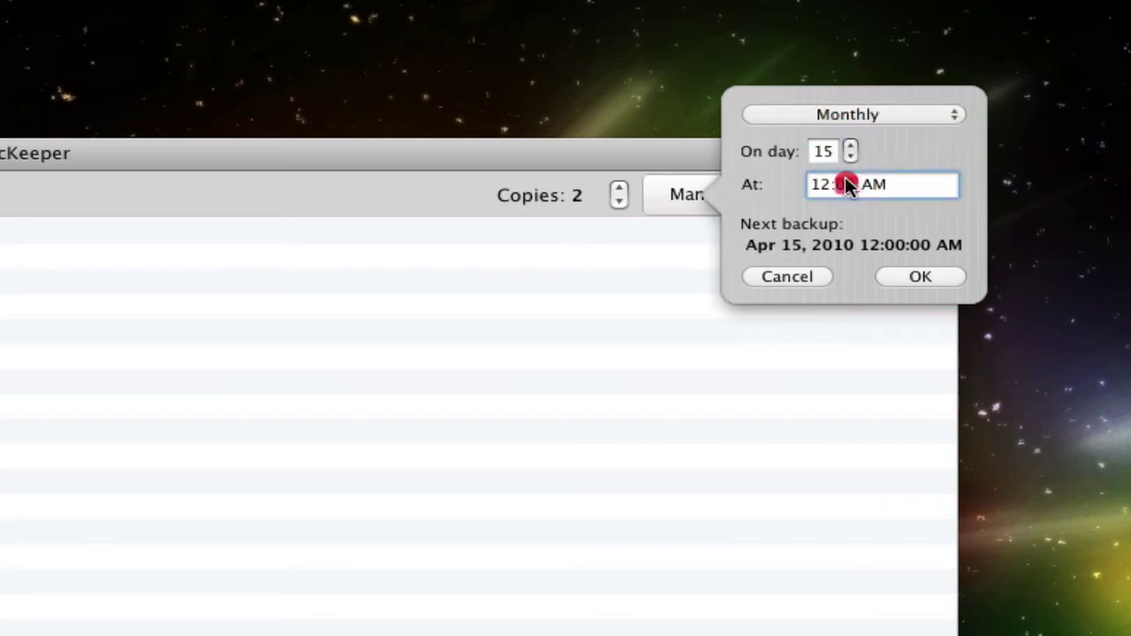
click(876, 185)
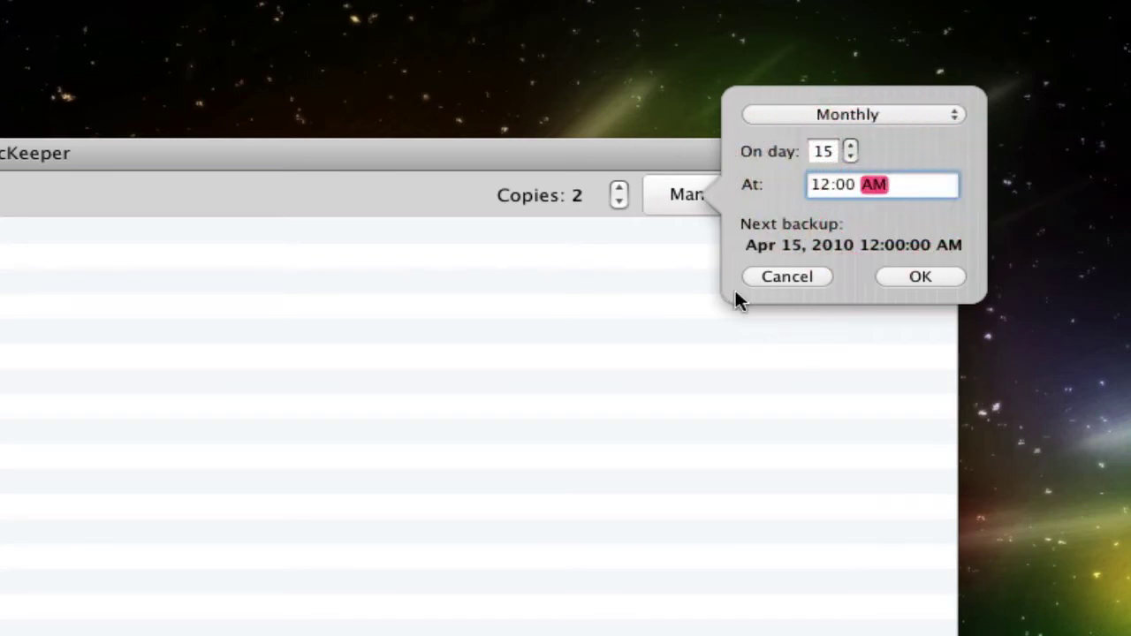
click(917, 274)
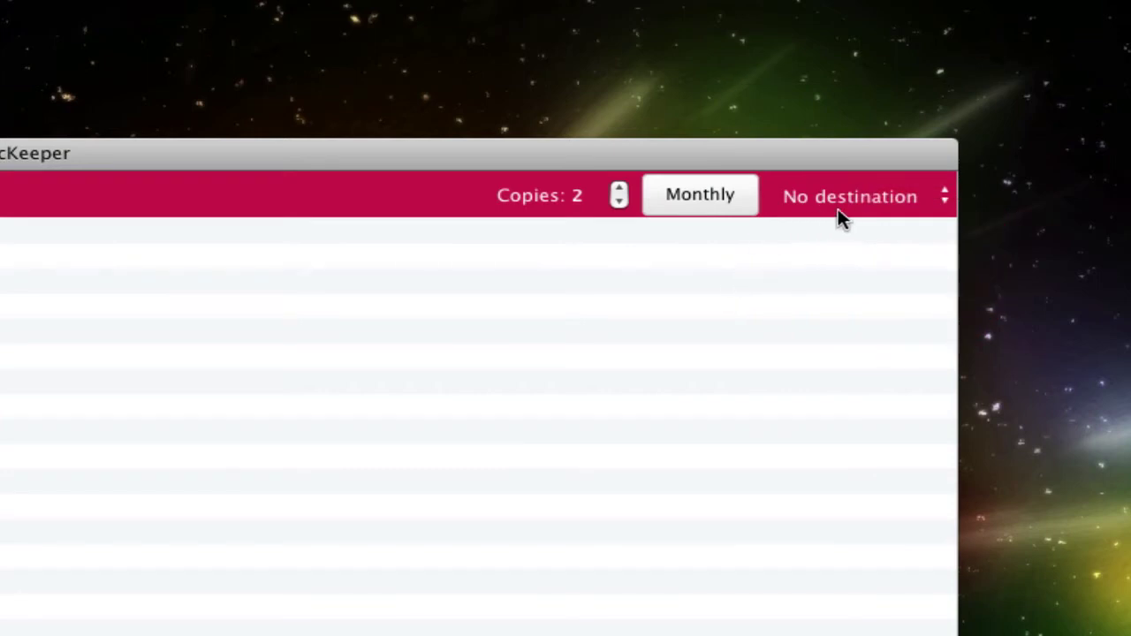
Open the backup destination management and remove the Backup HD destination.
click(886, 208)
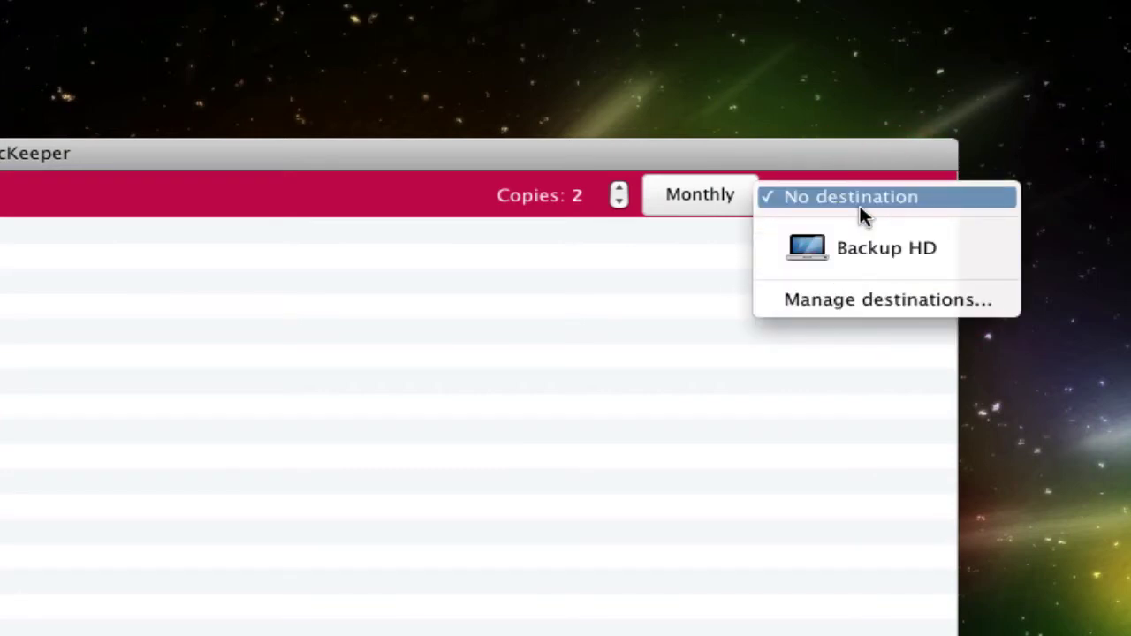
click(861, 297)
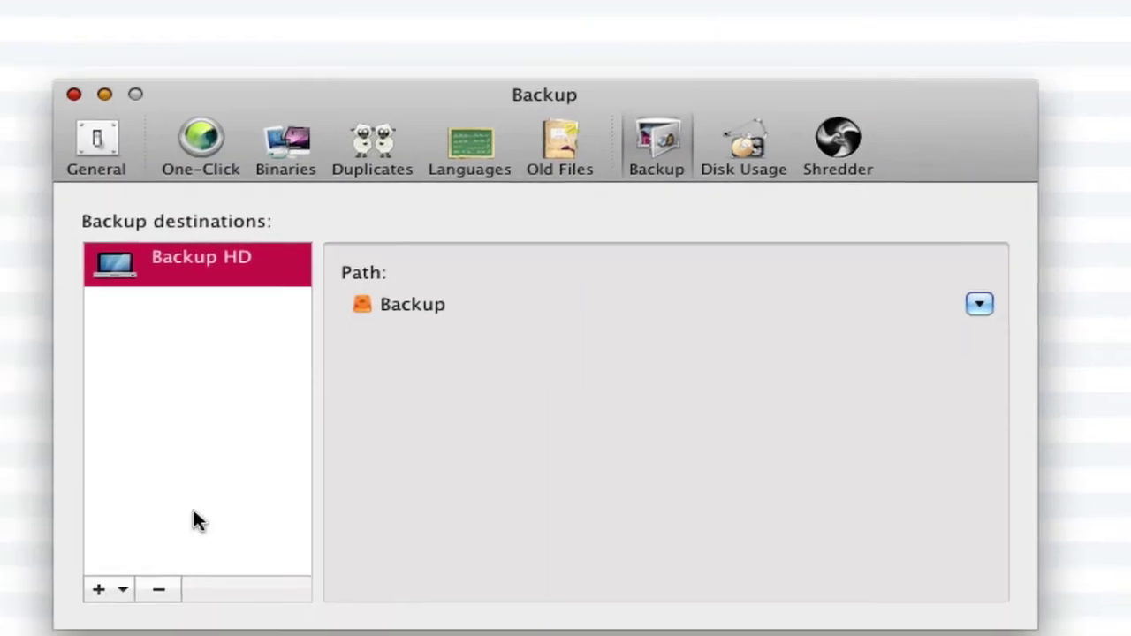
click(198, 552)
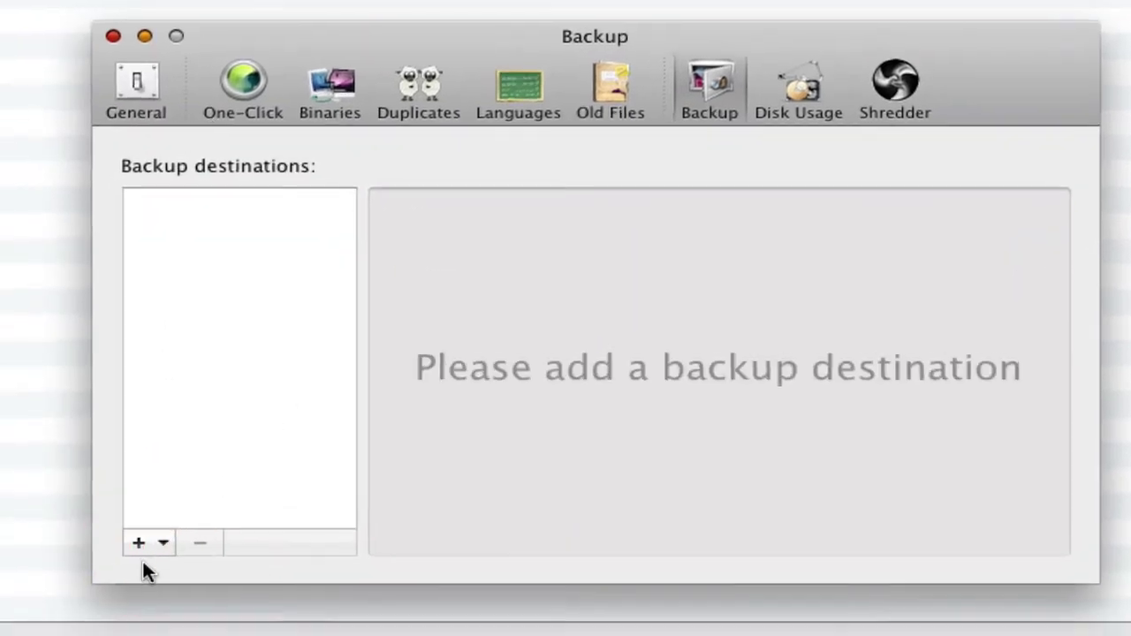
Add a My Mac backup destination and name it "Main HD".
click(149, 542)
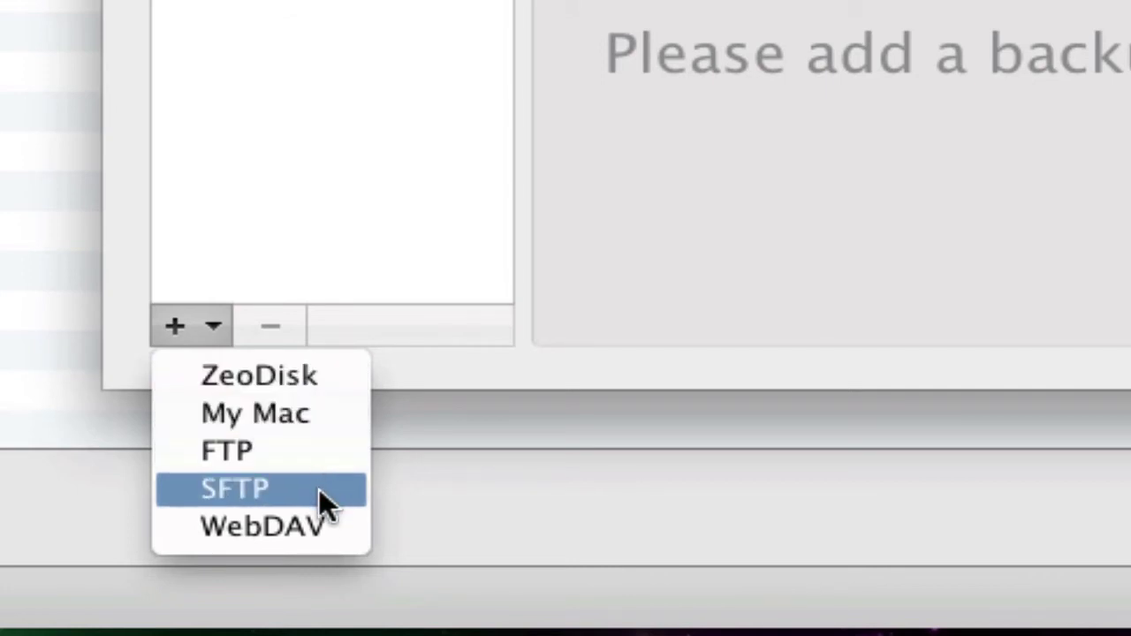
click(337, 421)
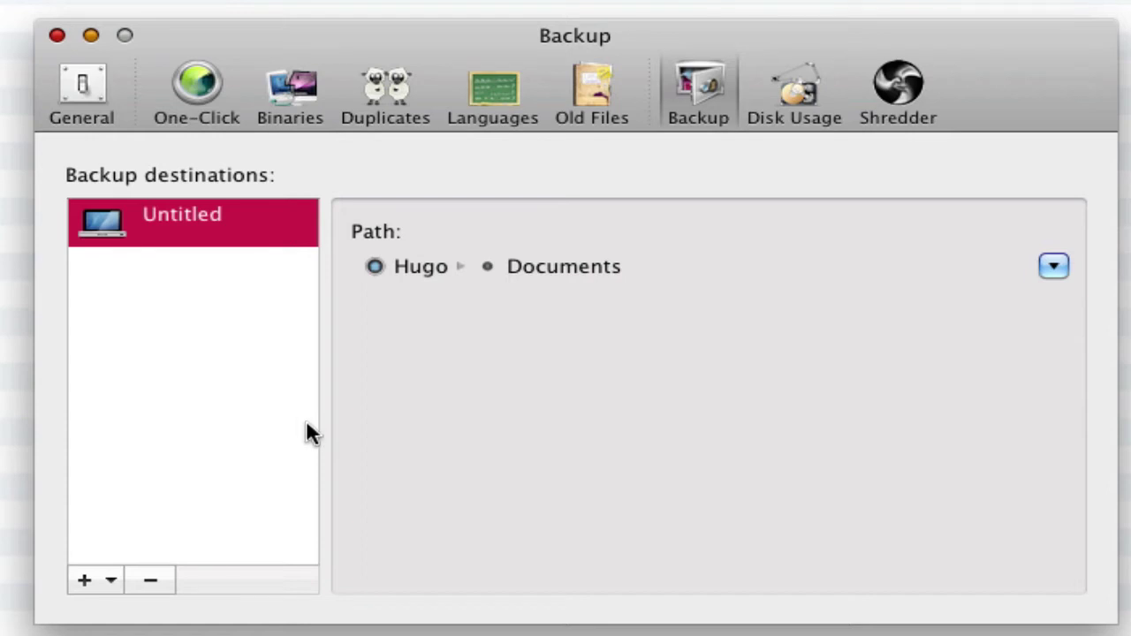
double_click(151, 215)
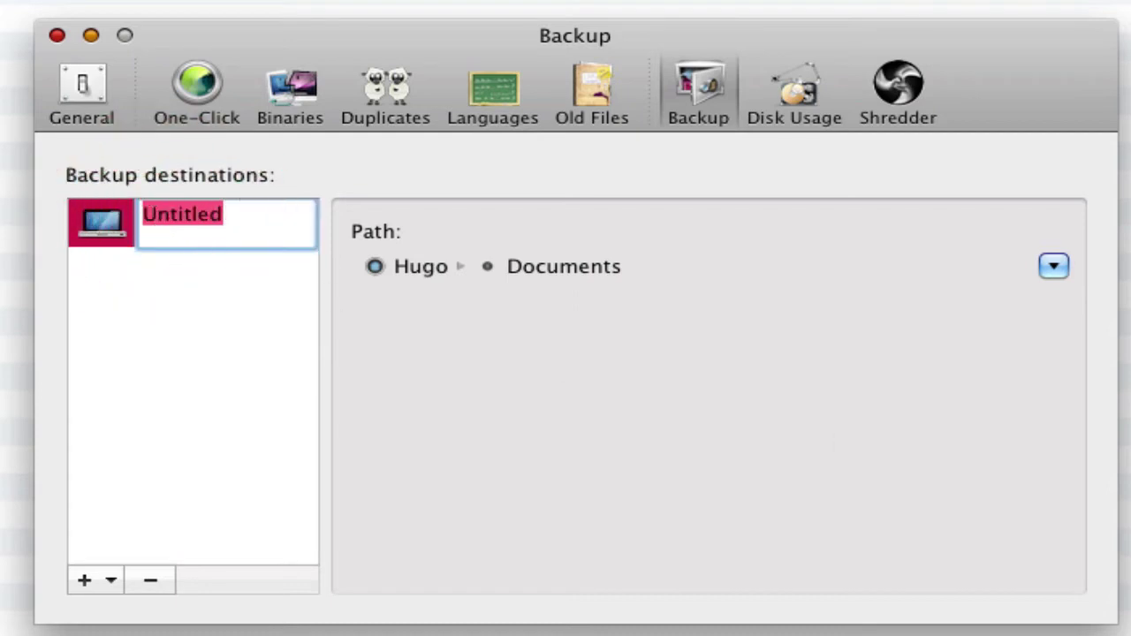
text(Main HD)
key(Return)
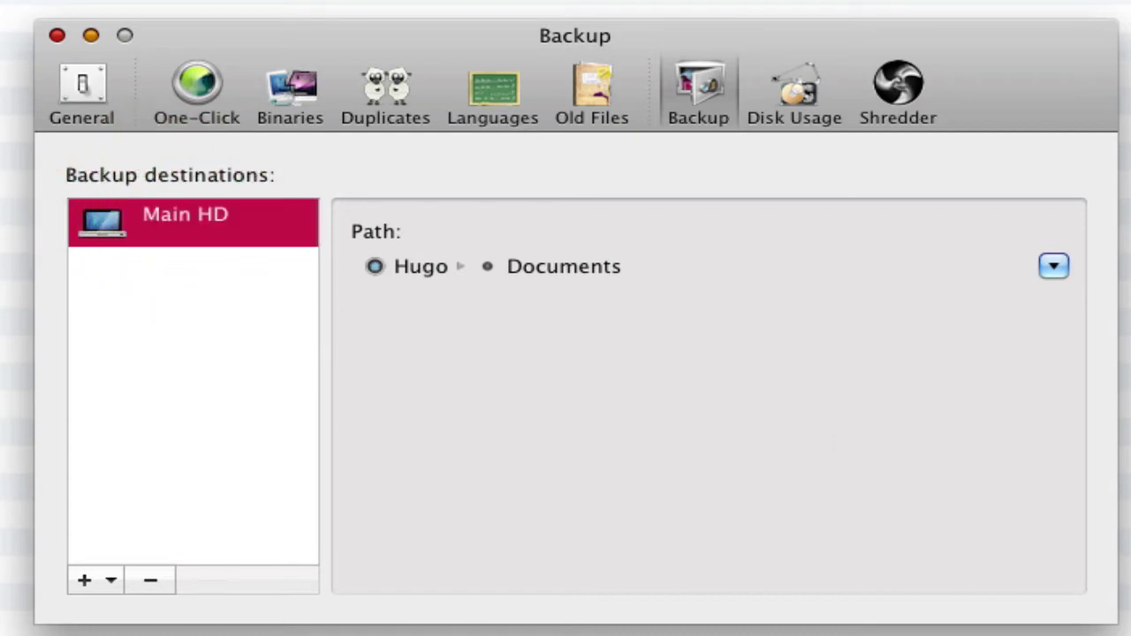
Set the path of the Main HD destination to the Backup drive.
click(1060, 264)
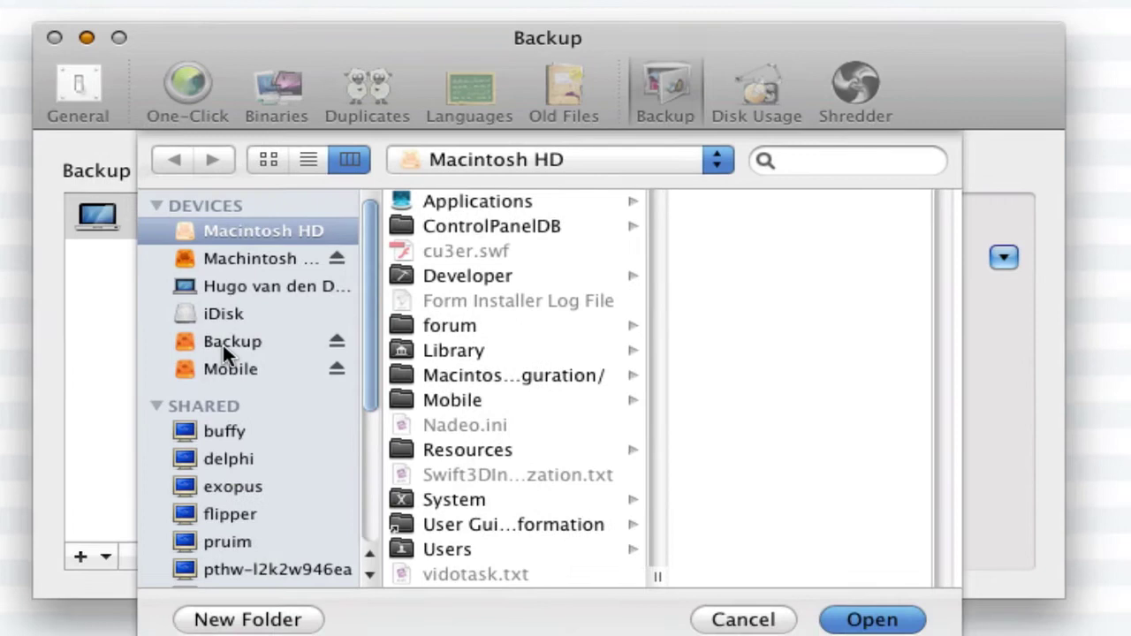
click(214, 350)
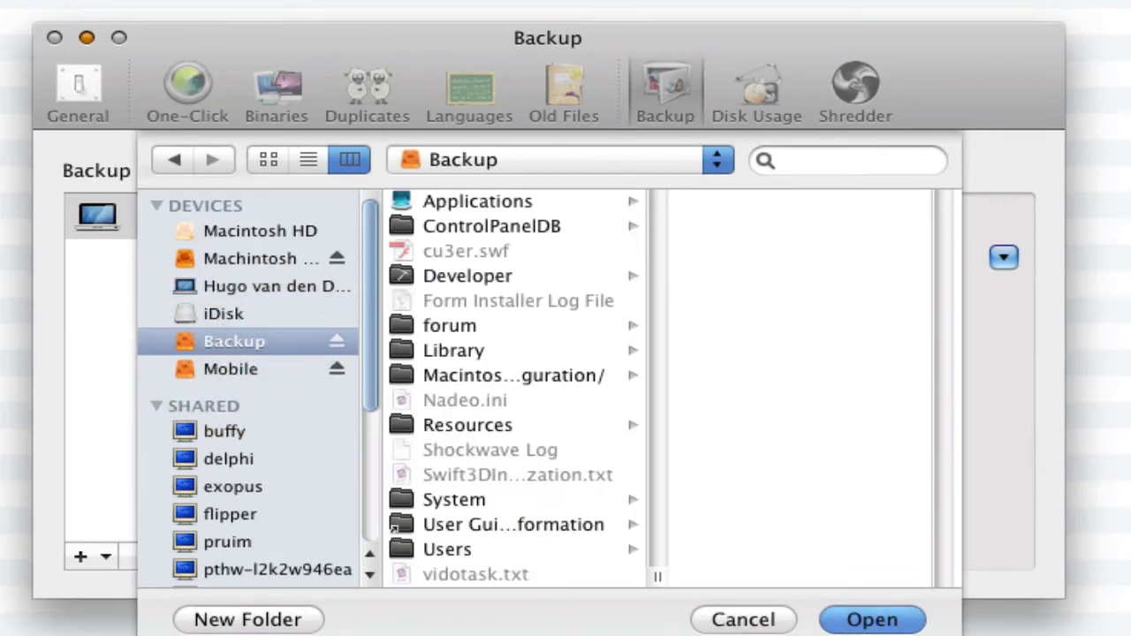
click(861, 619)
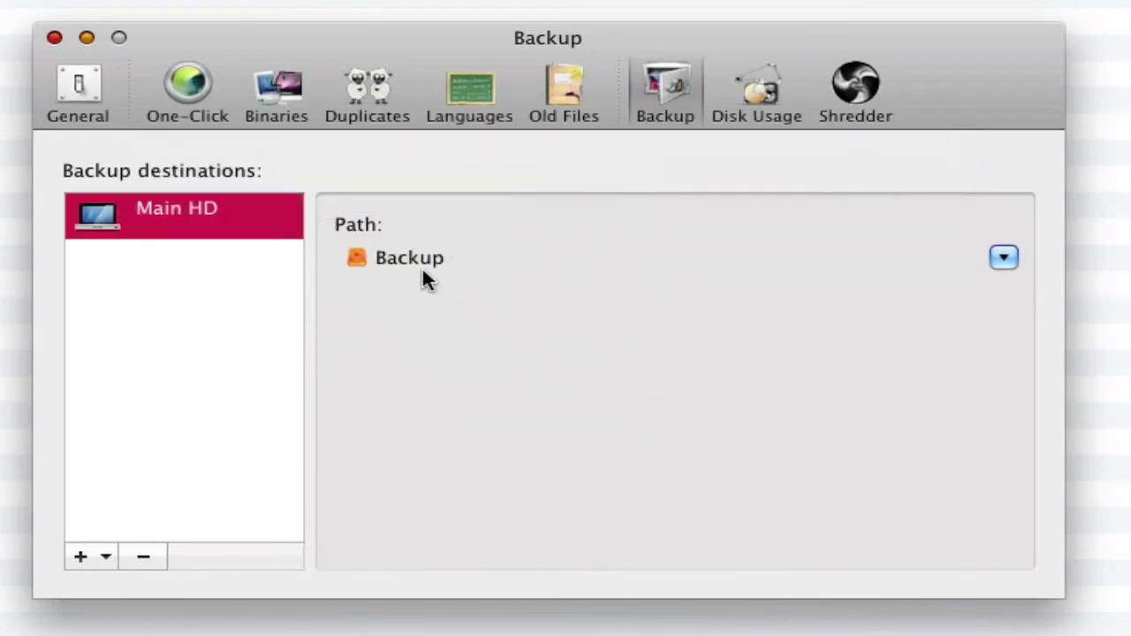
click(421, 266)
click(533, 434)
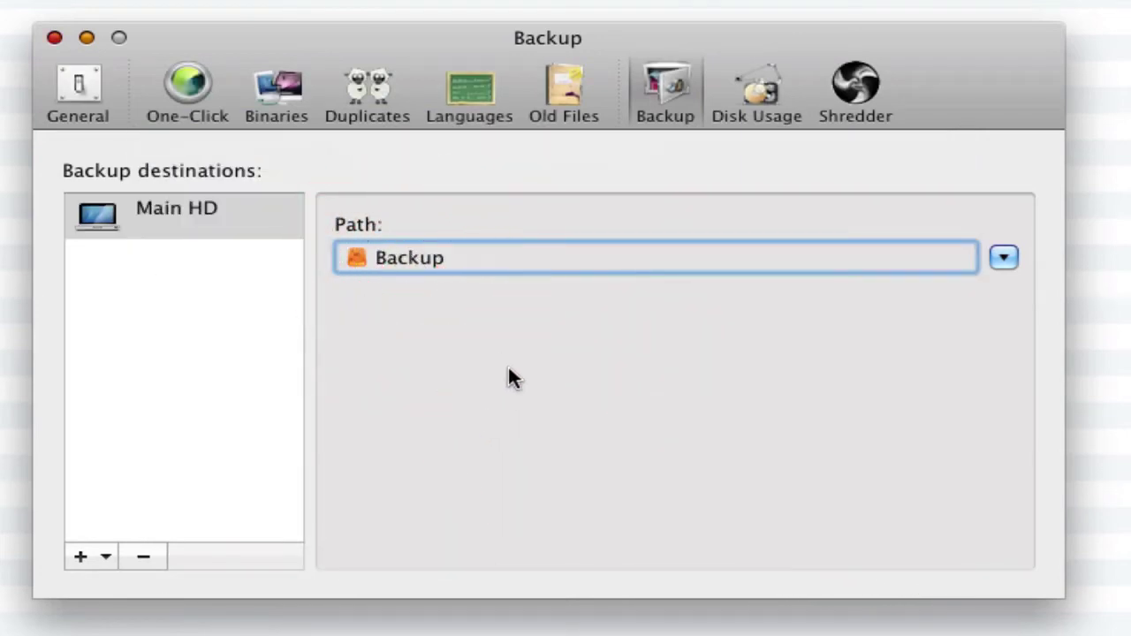
Assign Main HD as the destination of the Full backup group, and remove the group from the backup list.
click(55, 38)
click(972, 74)
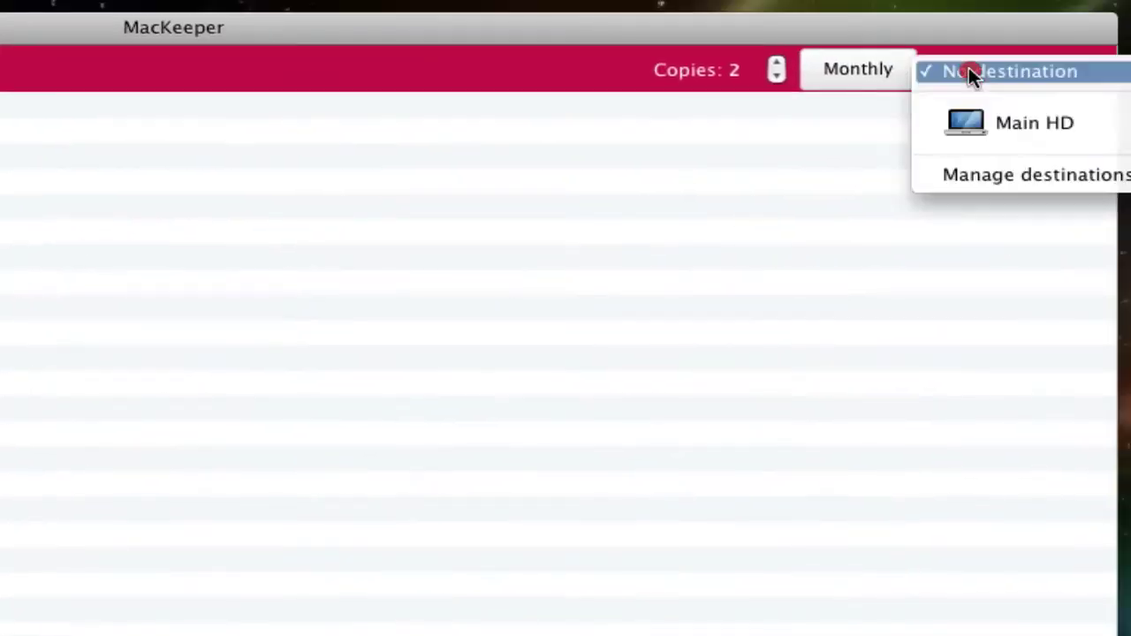
click(1003, 117)
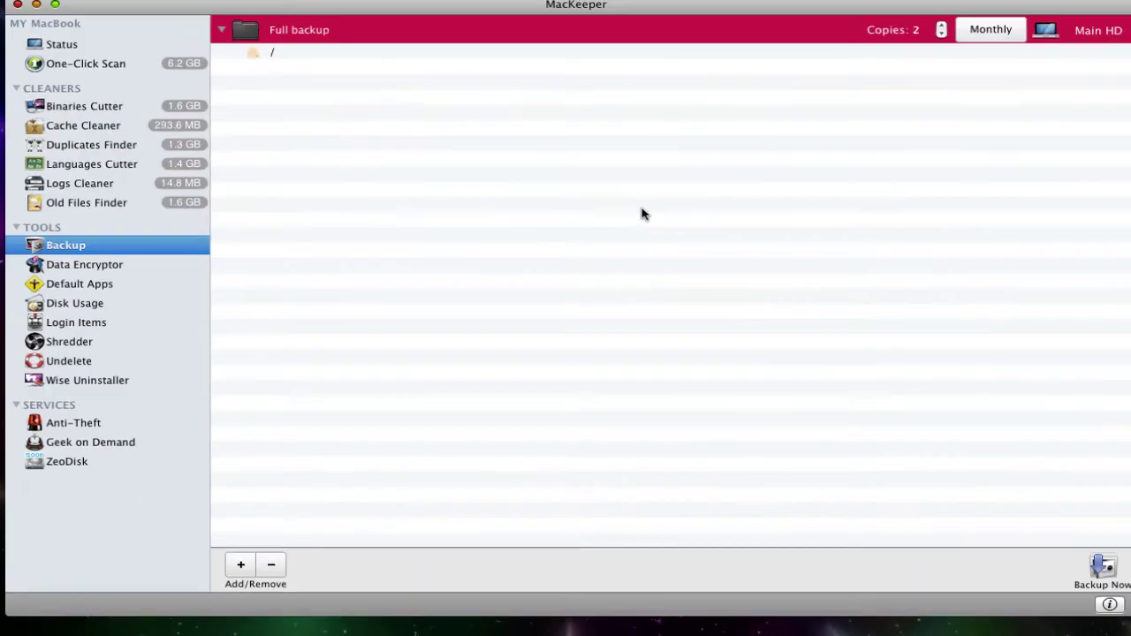
click(274, 563)
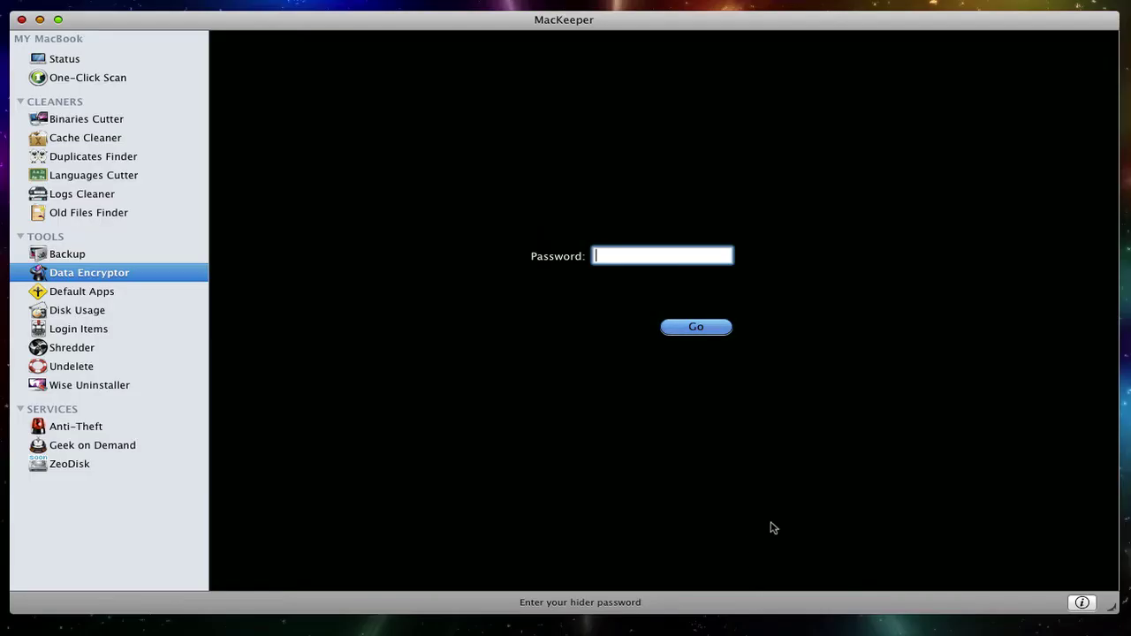
Open the Data Encryptor and unlock it by entering the hider password.
click(102, 276)
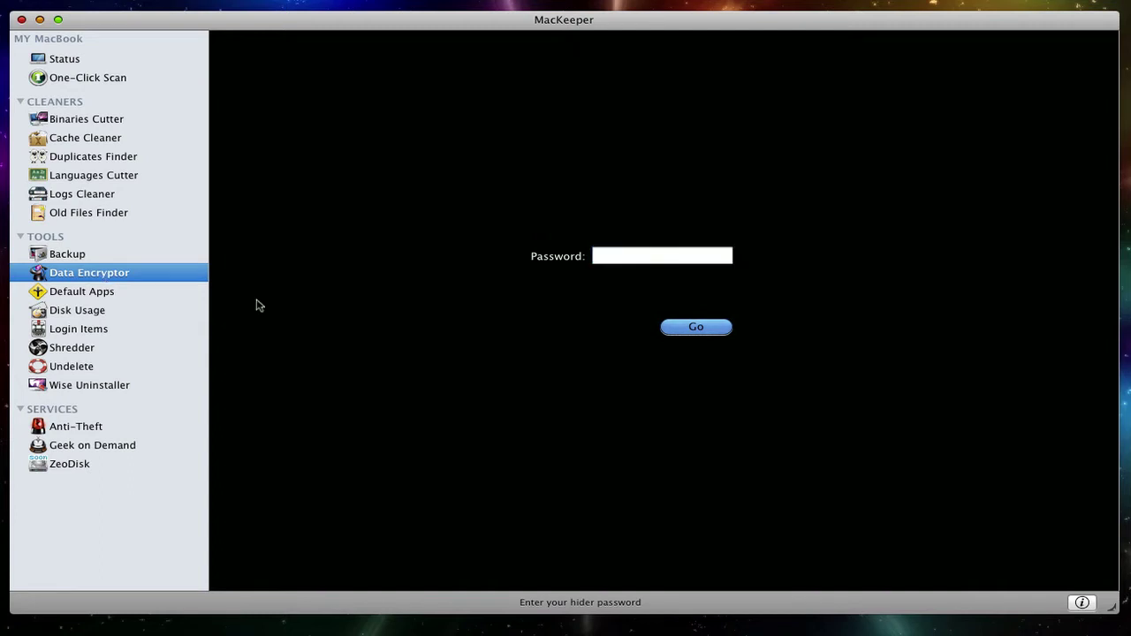
click(712, 256)
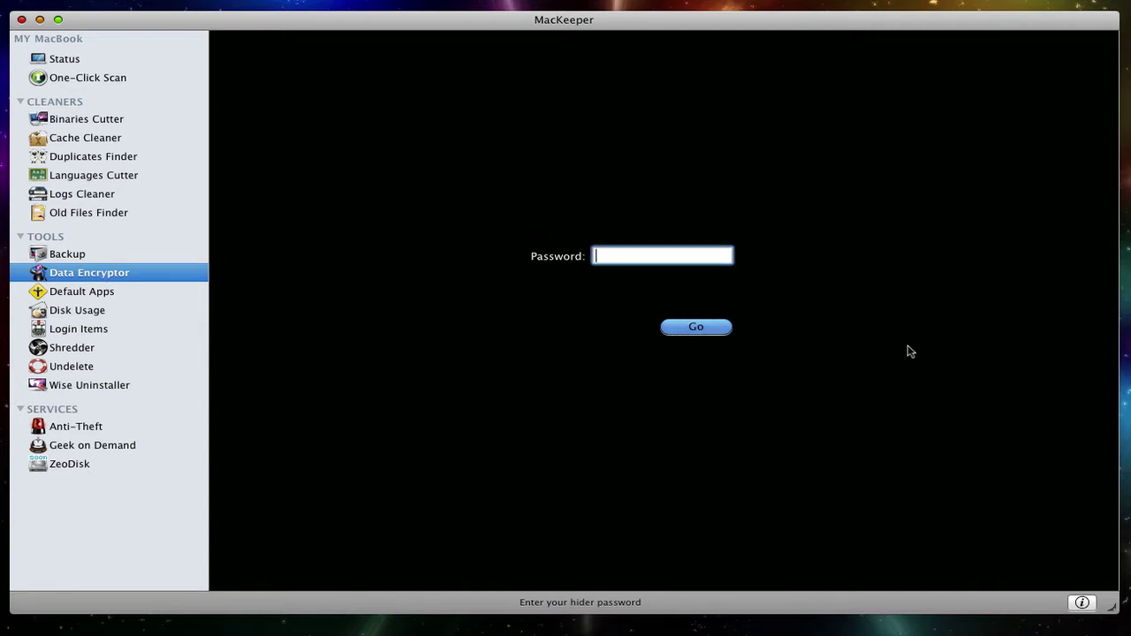
text(••••••)
key(Return)
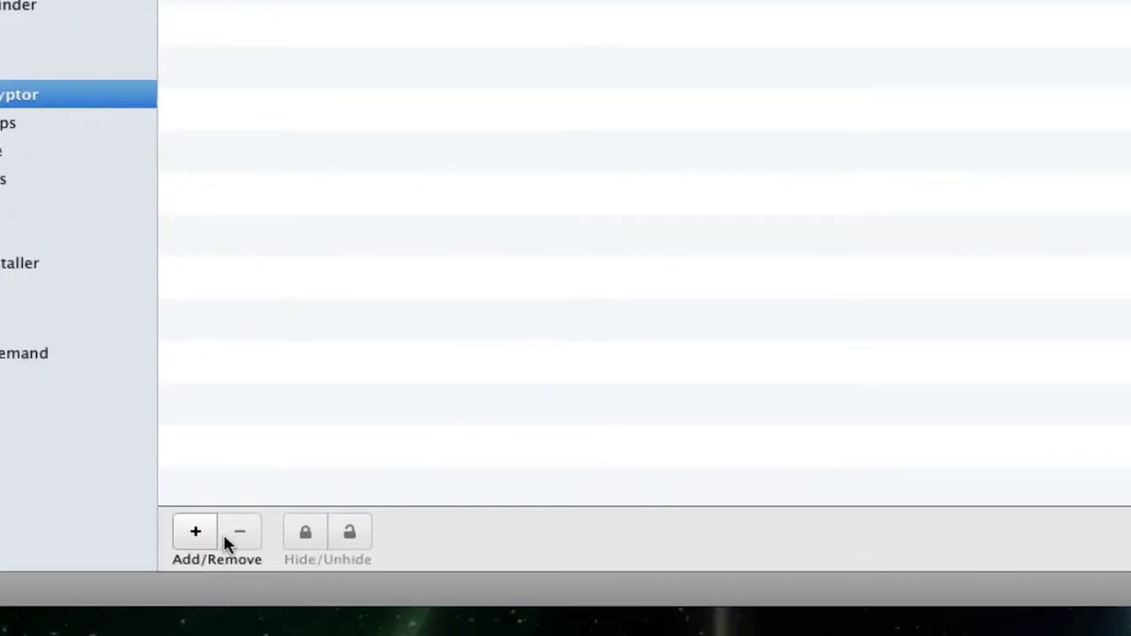
Add blog slider.jpg from the Desktop to the Data Encryptor with No Encryption, and move the window down to uncover the file on the desktop.
click(195, 531)
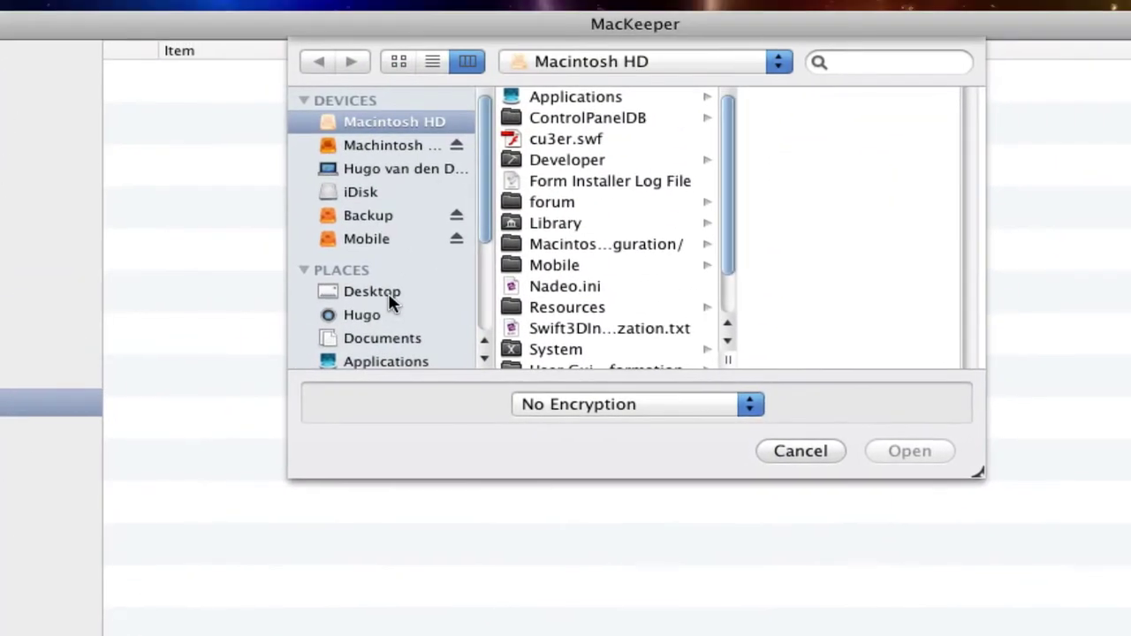
click(391, 296)
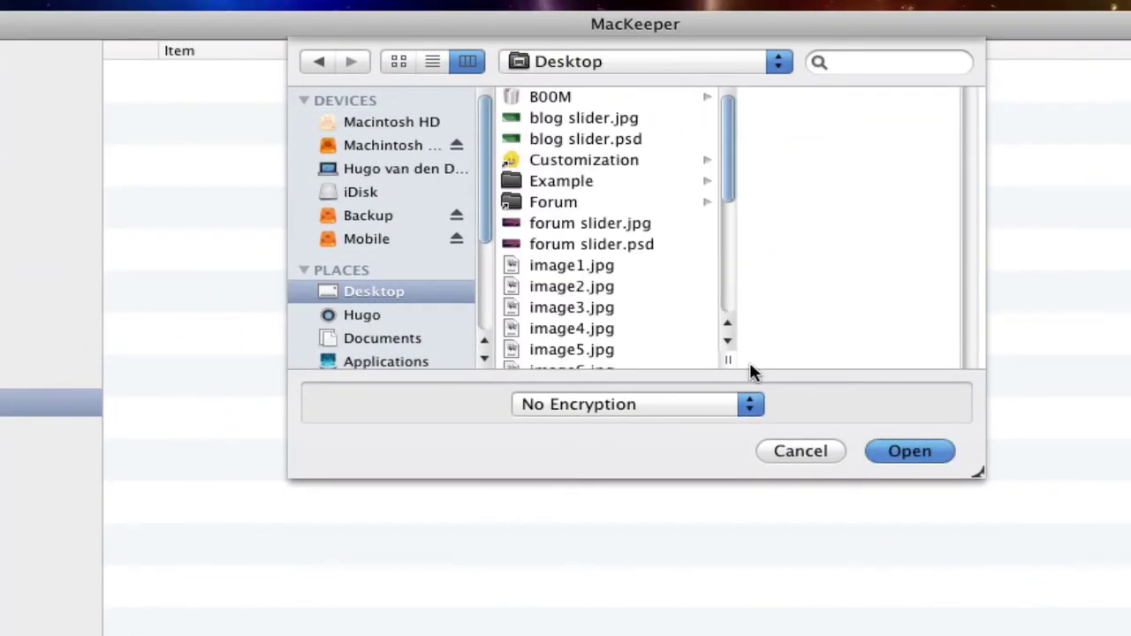
click(588, 117)
click(943, 449)
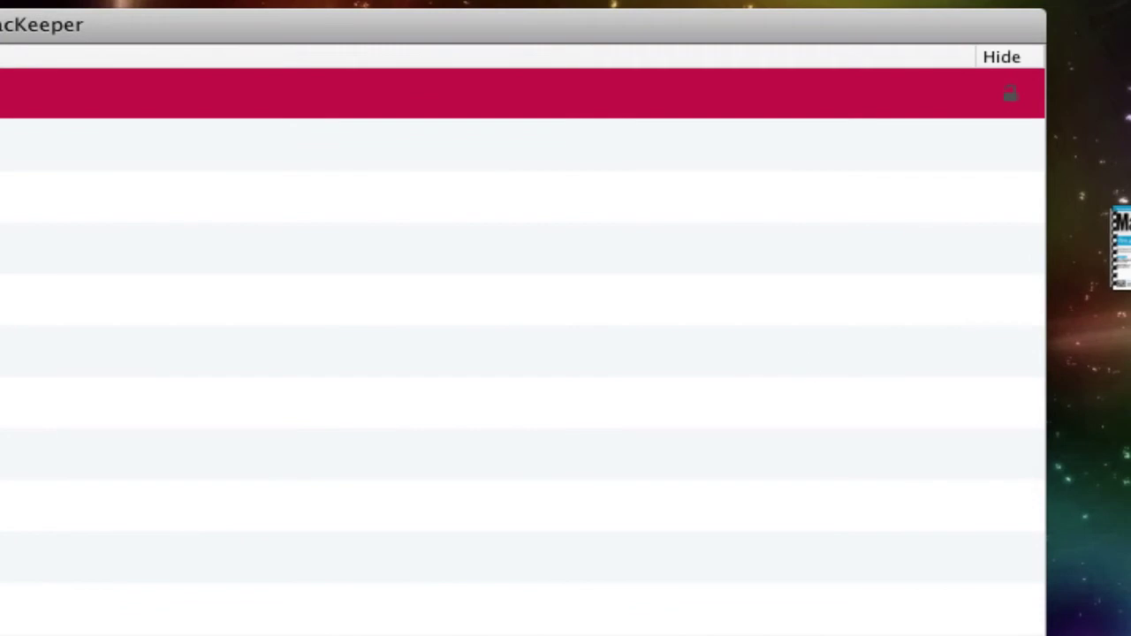
drag(760, 71, 889, 365)
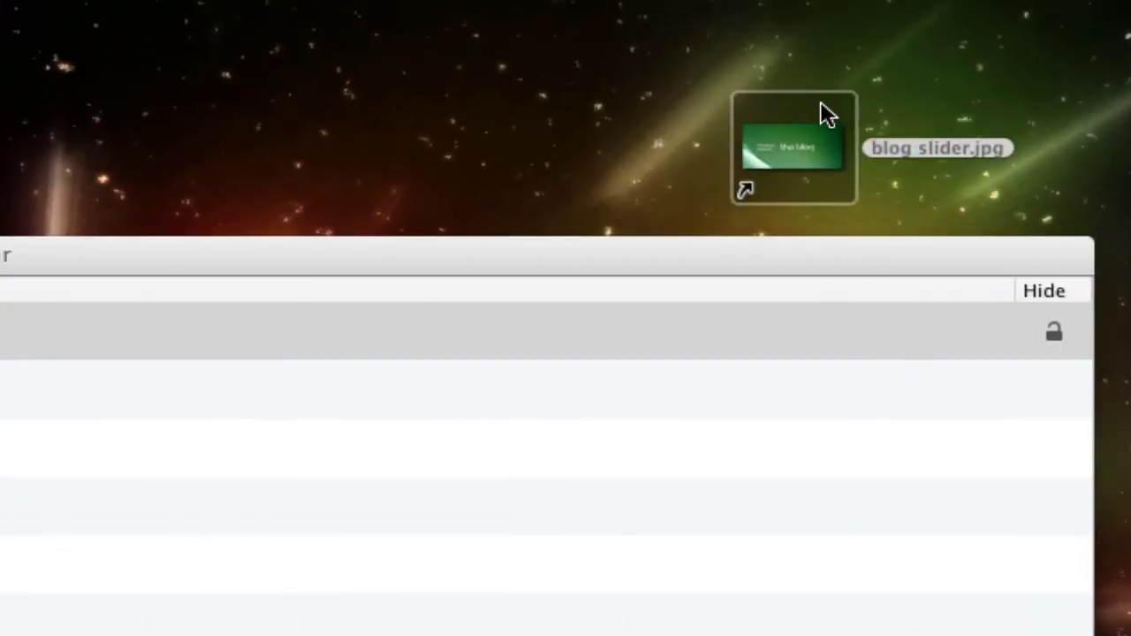
Hide blog slider.jpg from the desktop with the Data Encryptor.
click(807, 144)
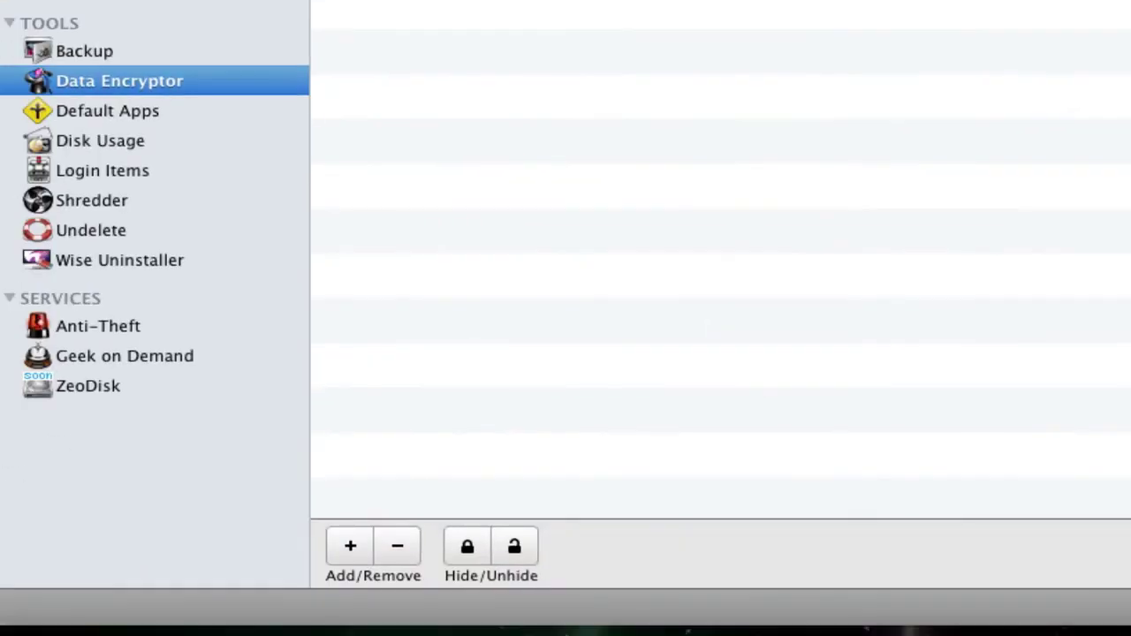
click(462, 546)
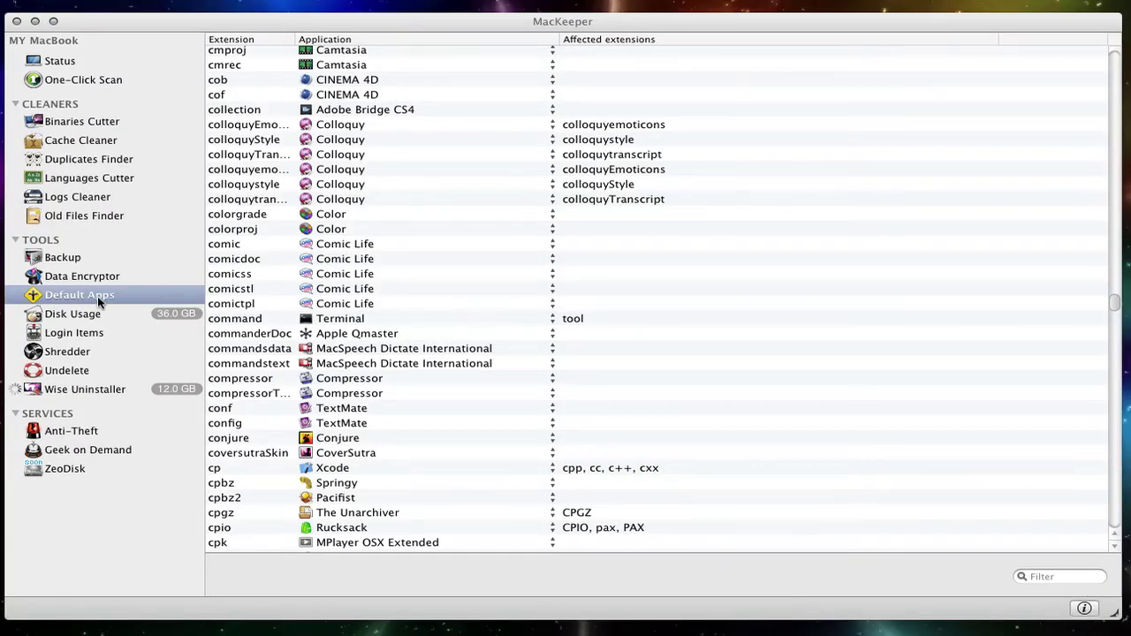
Open the Default Apps tool and filter its extension list by txt.
click(98, 296)
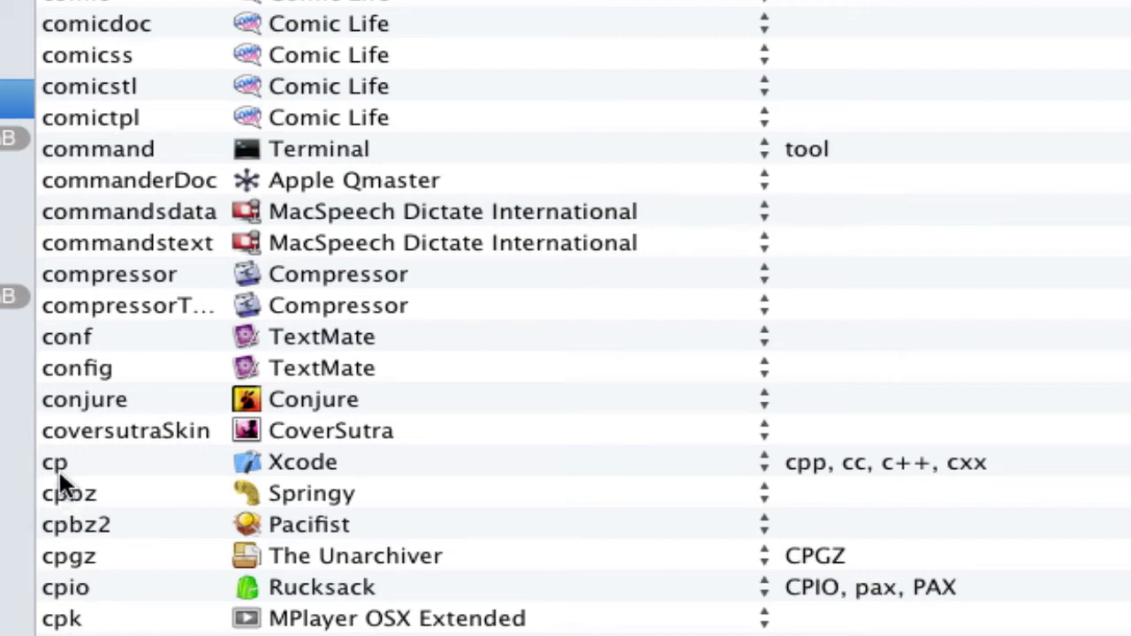
click(64, 369)
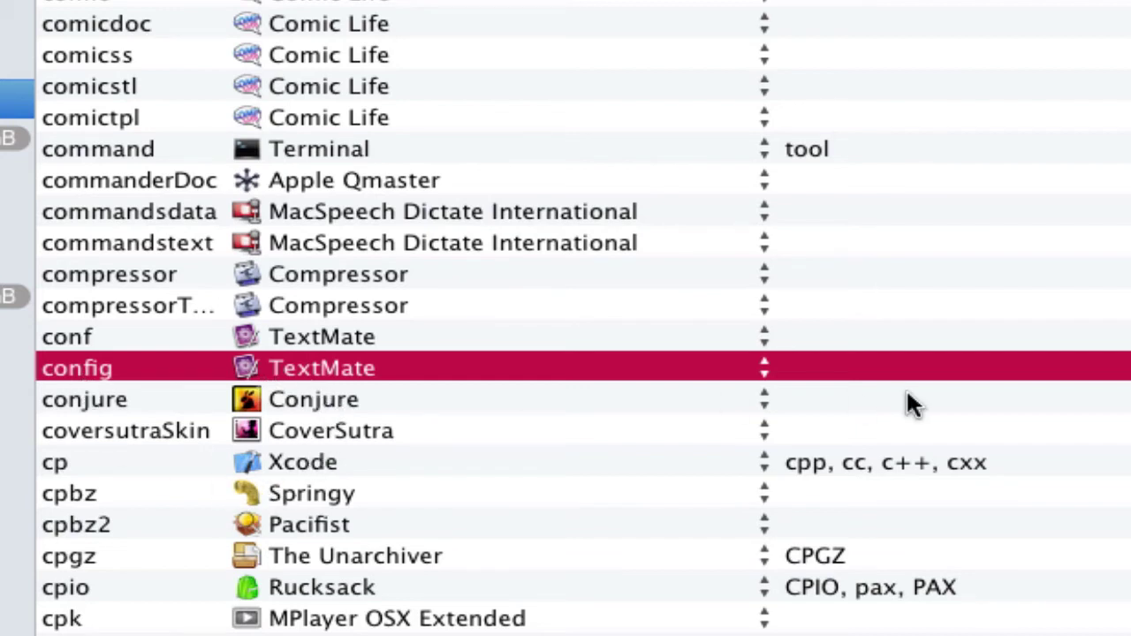
click(760, 367)
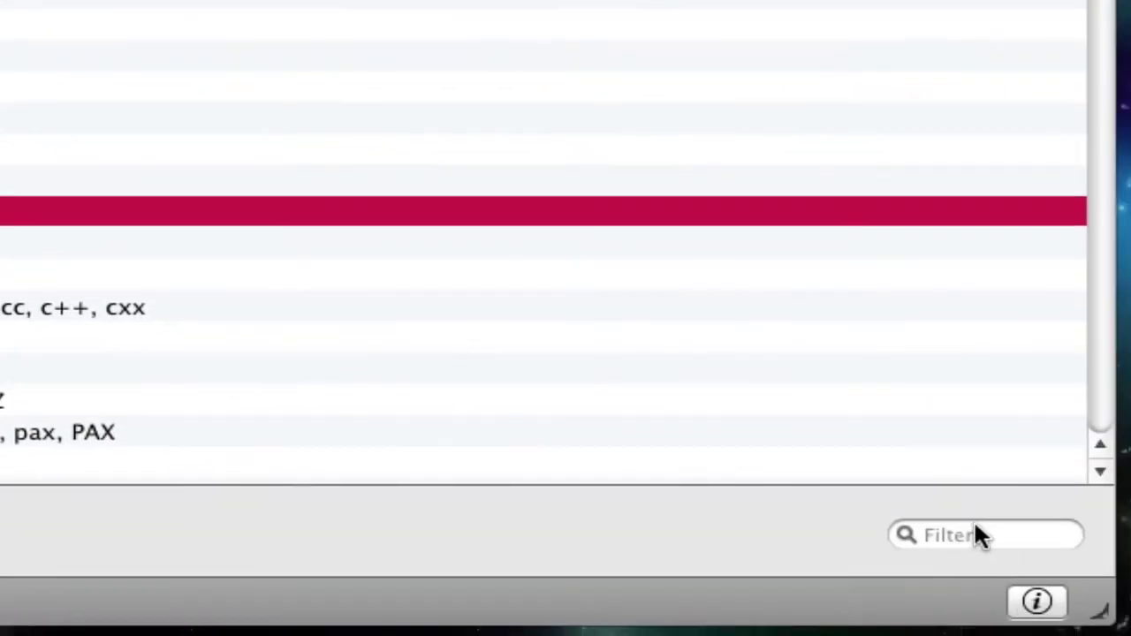
click(975, 525)
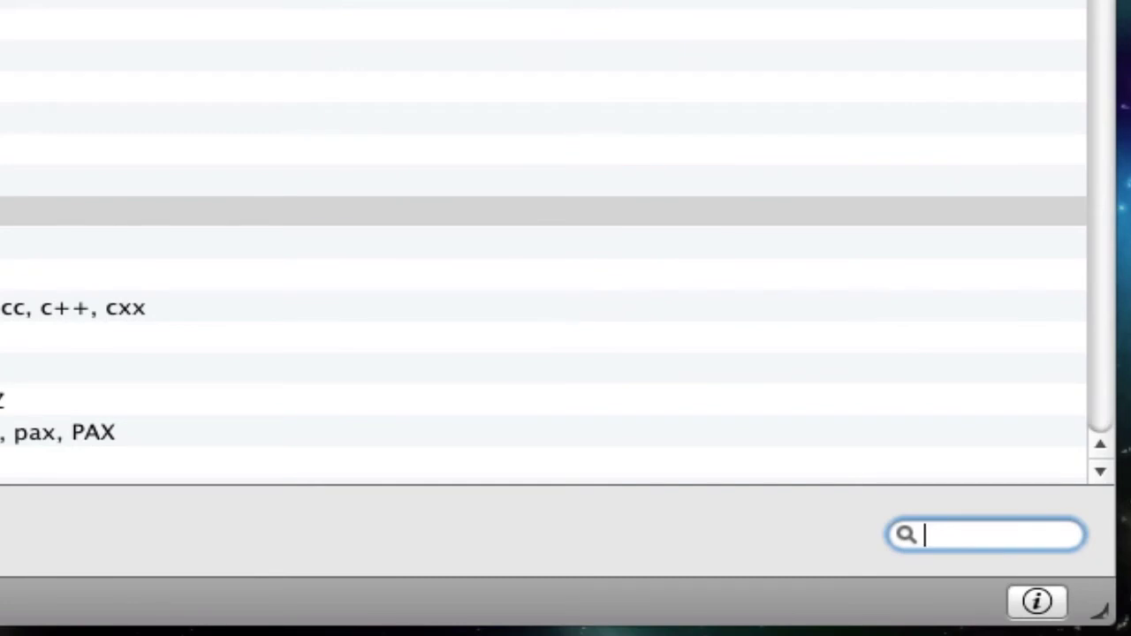
text(txt)
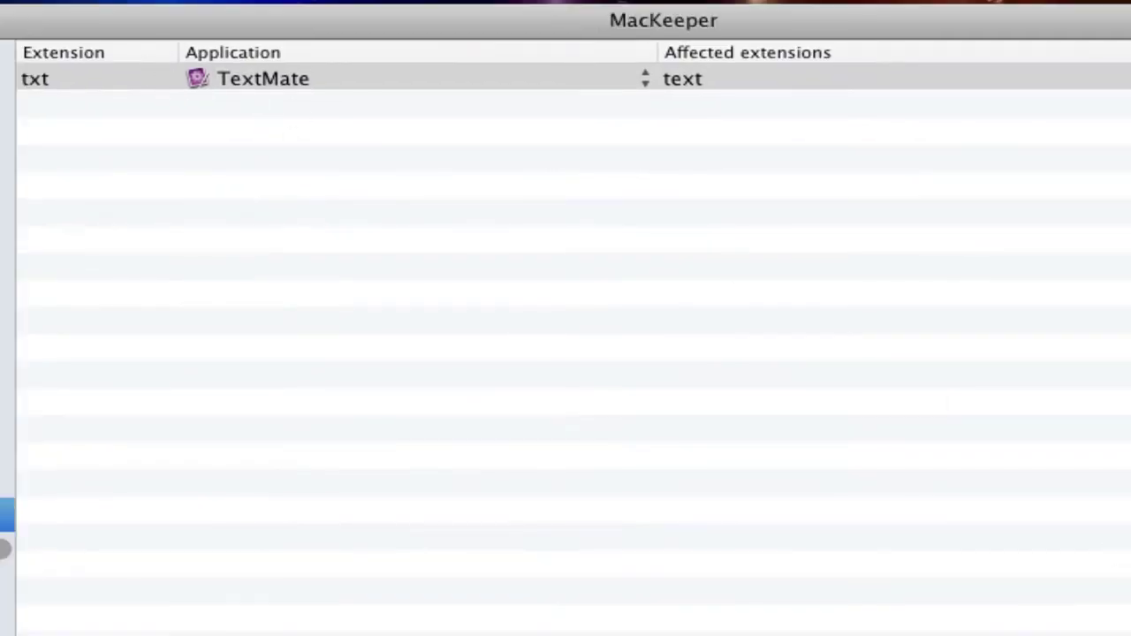
key(Tab)
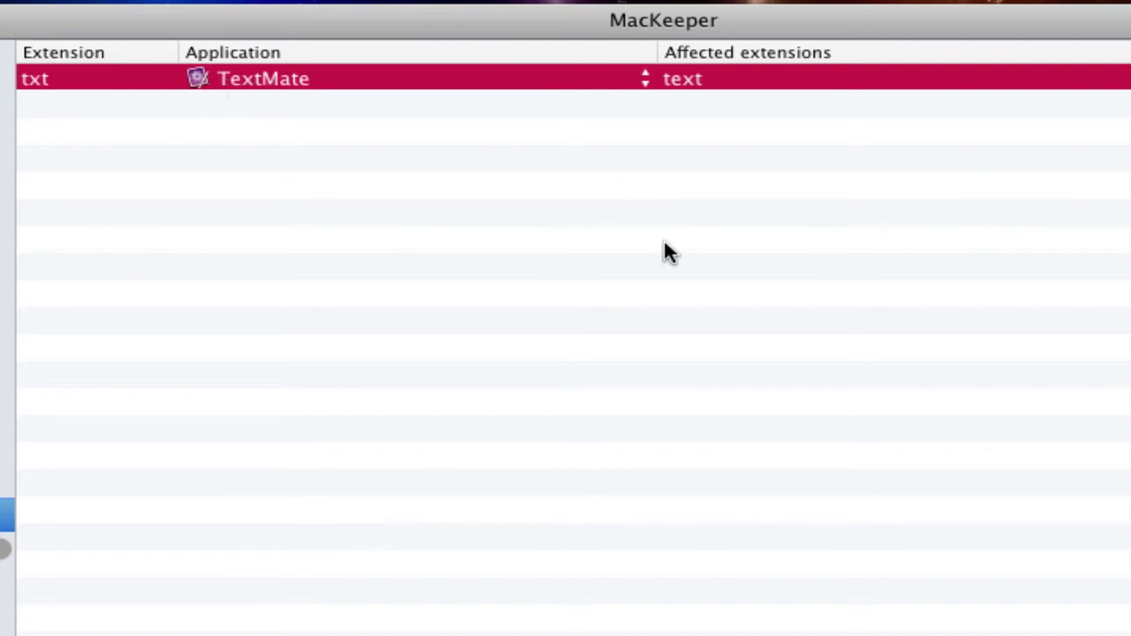
Change the default application for txt files to Microsoft Word and set it back to TextMate.
click(611, 69)
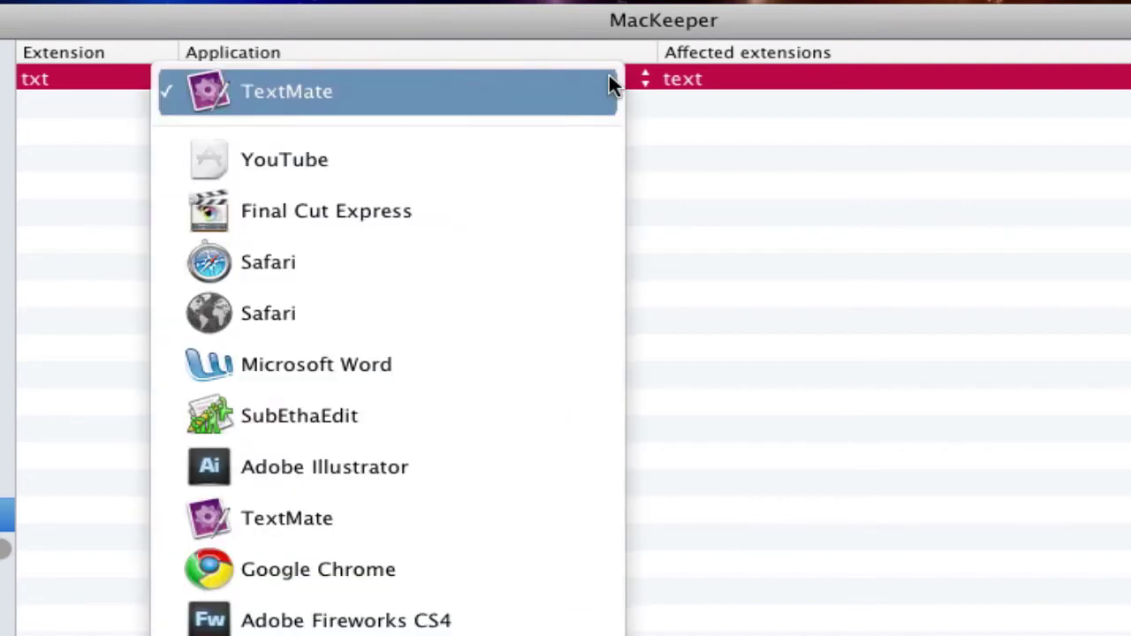
click(608, 77)
click(609, 77)
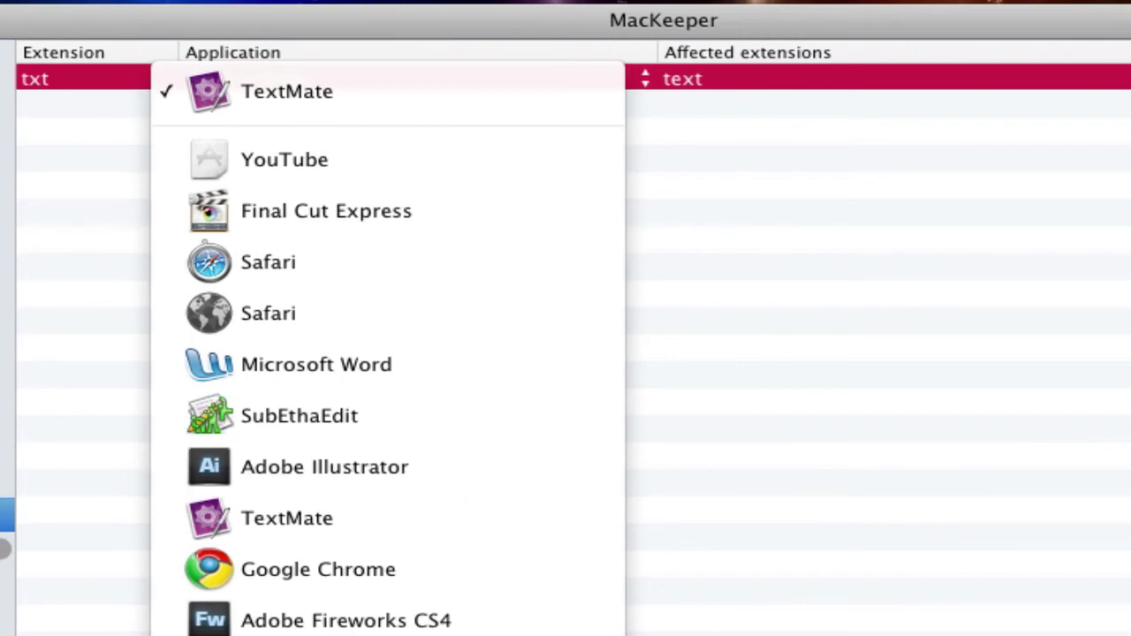
scroll(388, 353, down, 5)
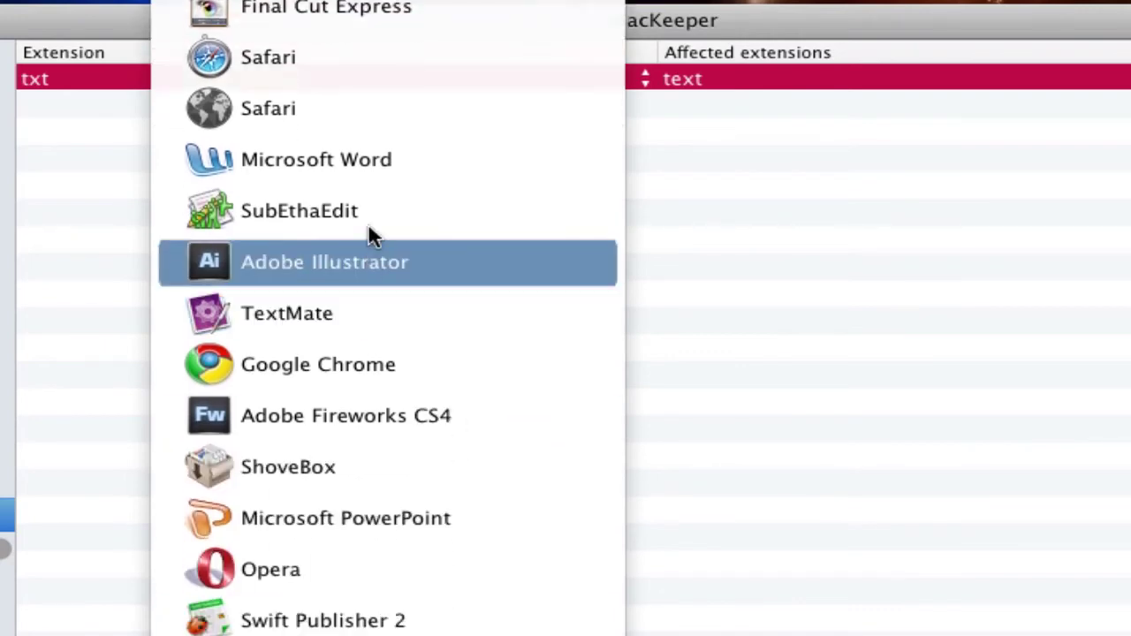
click(363, 152)
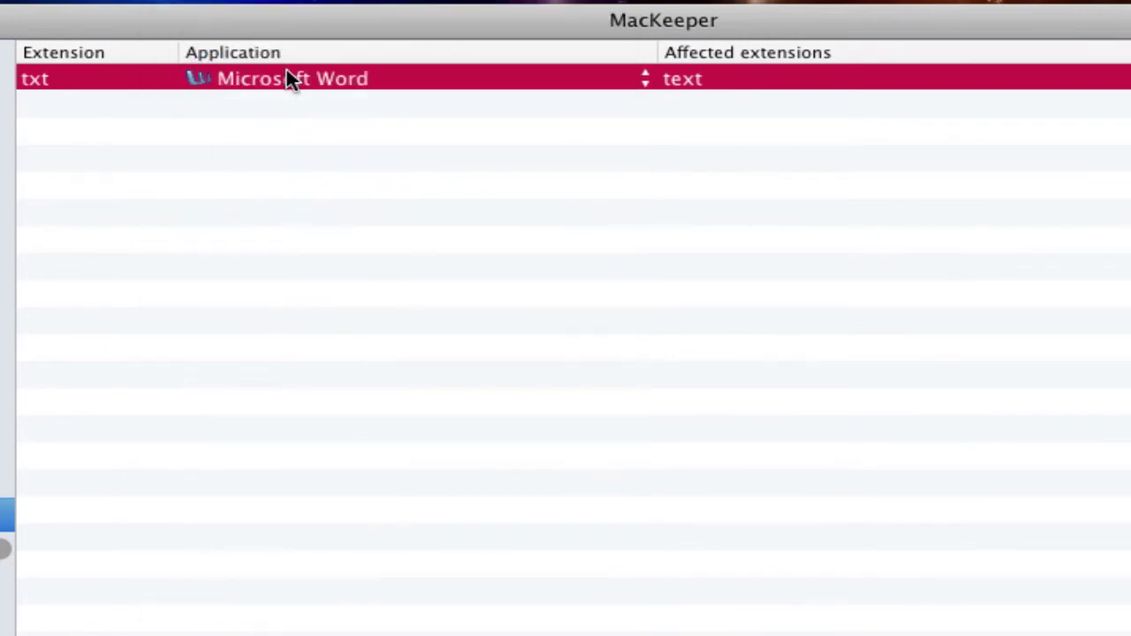
click(286, 74)
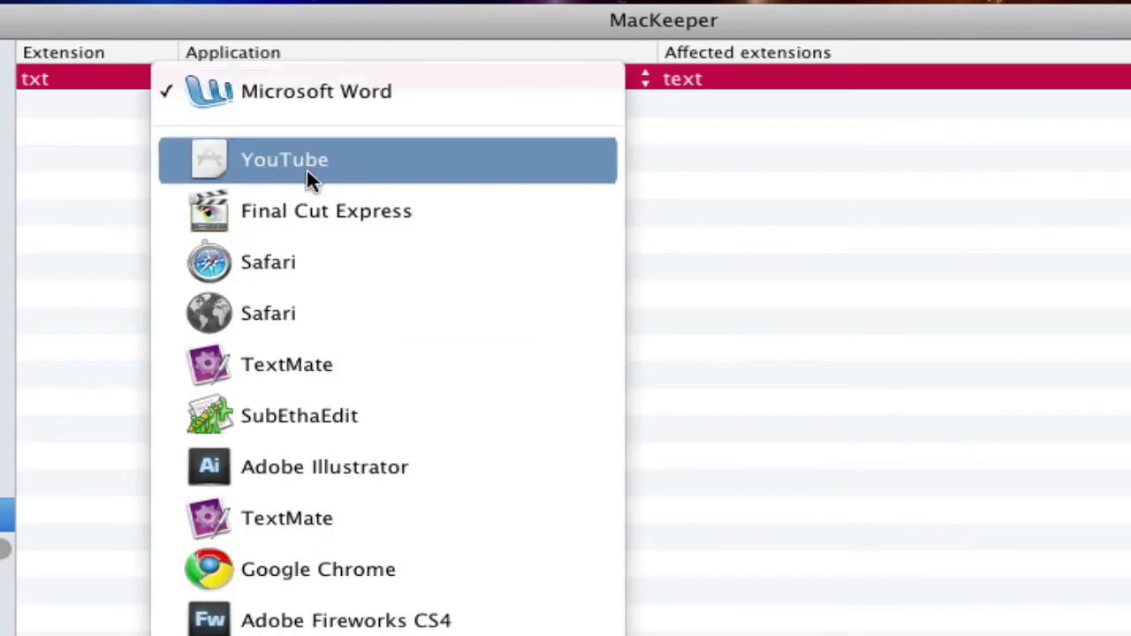
click(315, 520)
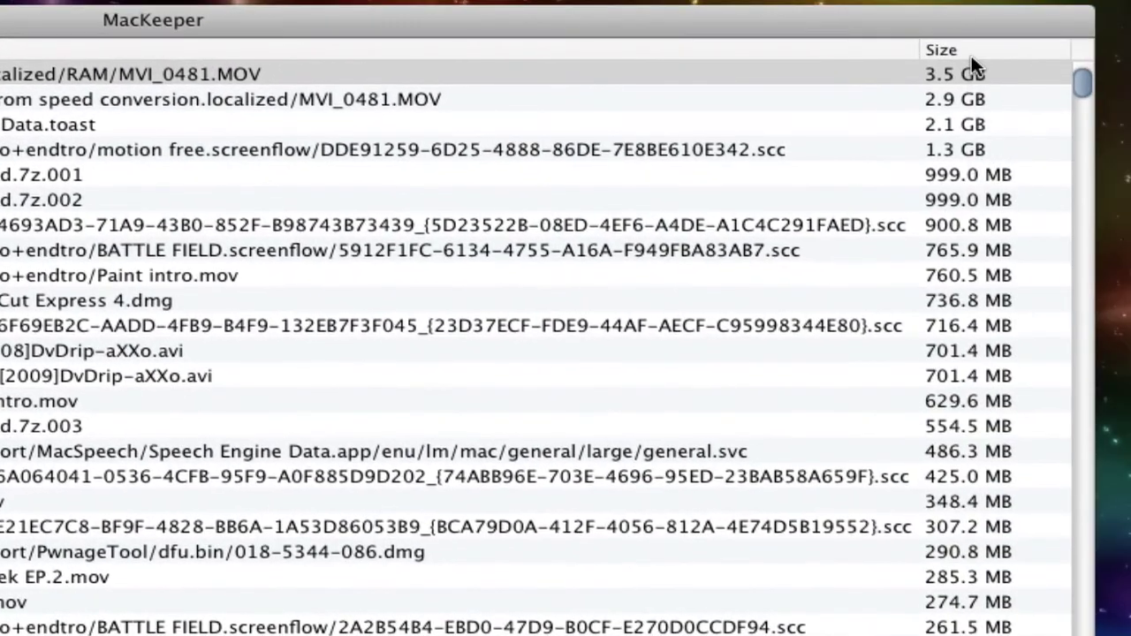
Sort the Disk Usage file list by size in ascending order, and reverse it to descending order.
click(971, 50)
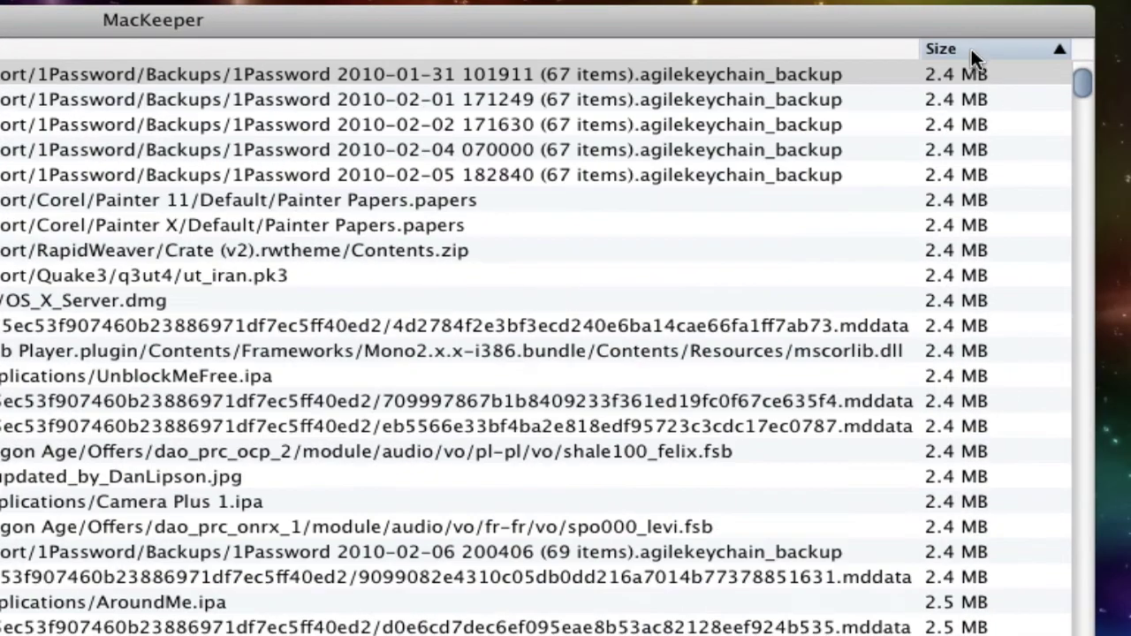
click(972, 50)
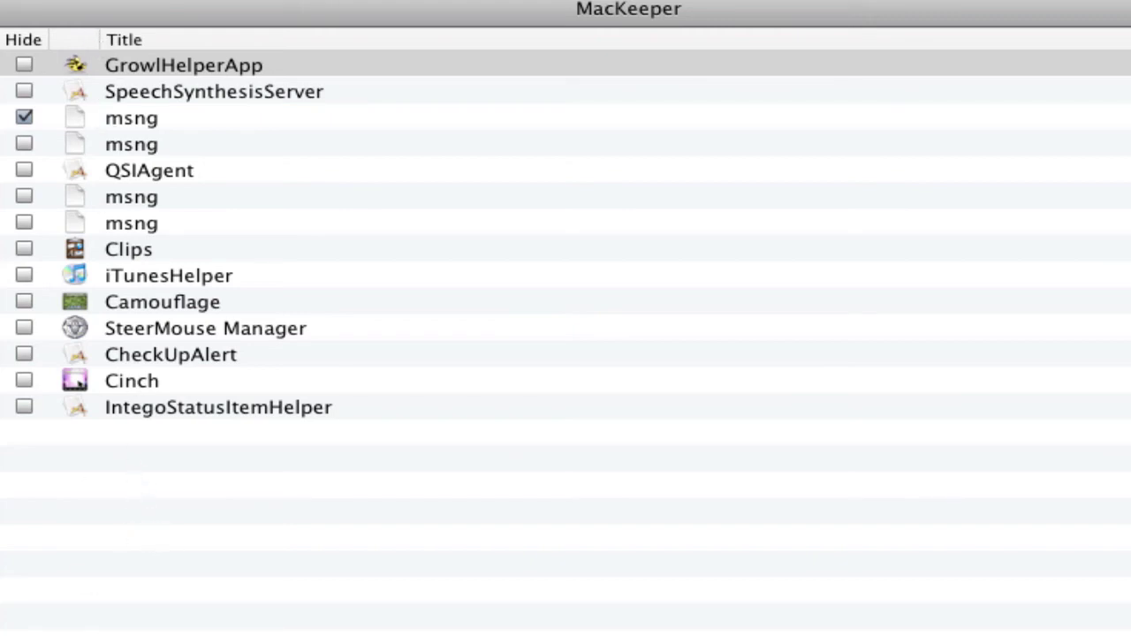
Mark Cinch as hidden in the Login Items and remove it from the list.
click(273, 613)
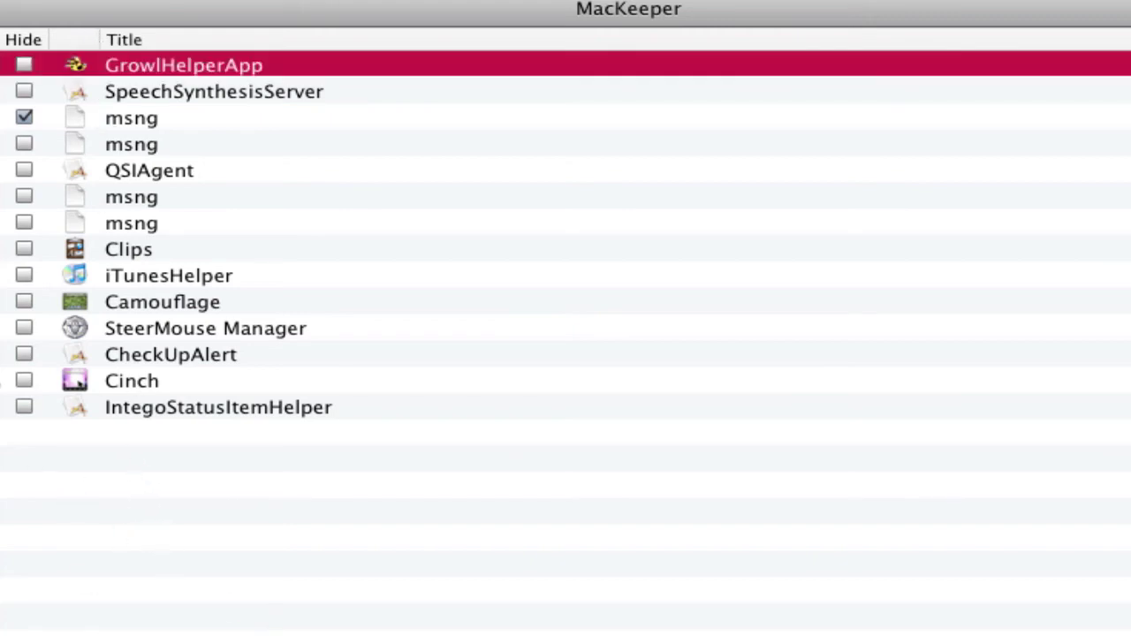
click(26, 381)
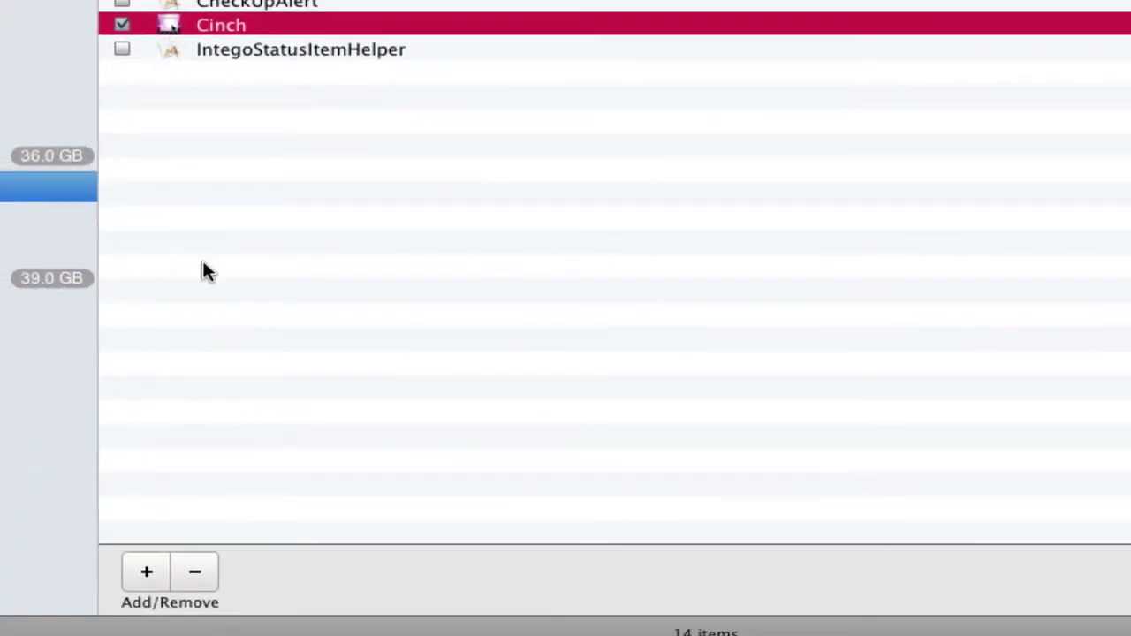
click(195, 573)
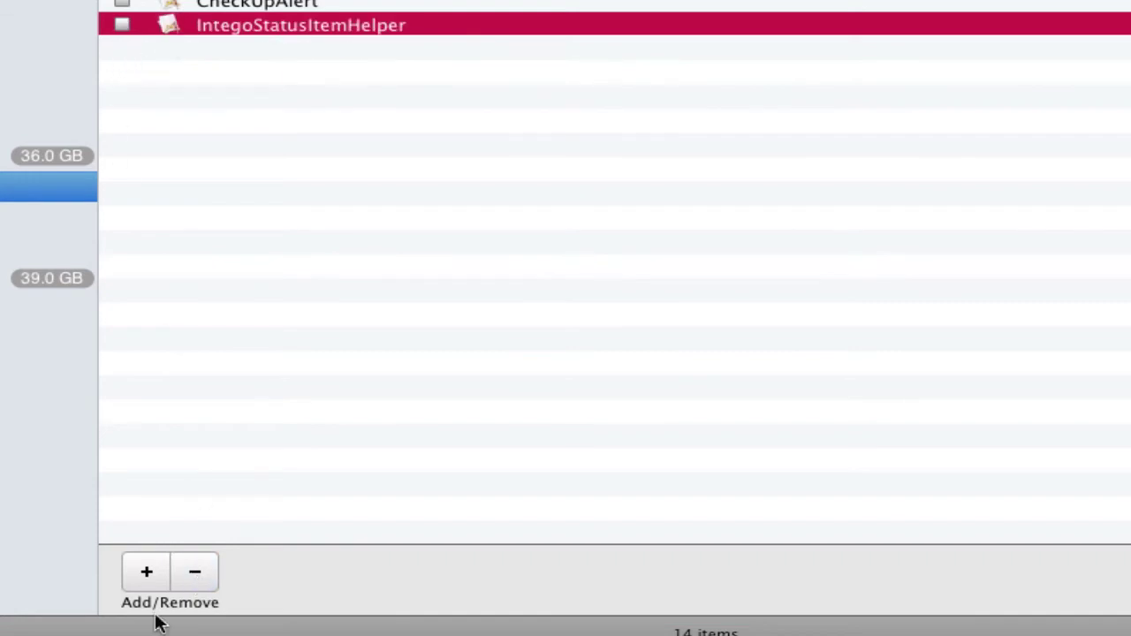
Add Cinch from the Applications folder to the Login Items and select its entry.
click(146, 571)
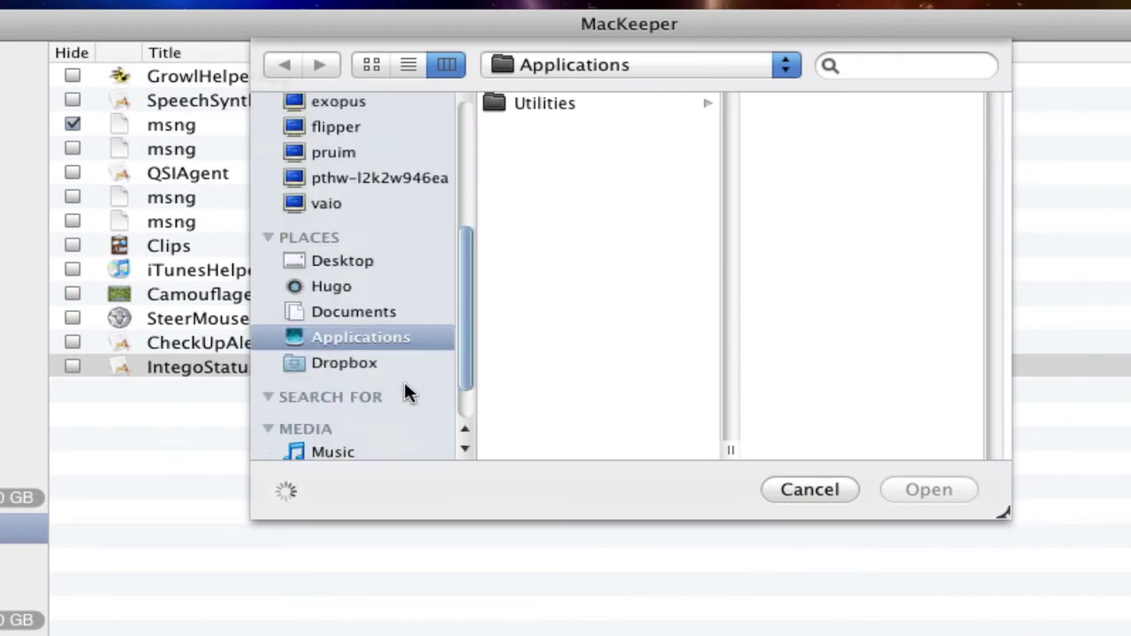
click(642, 267)
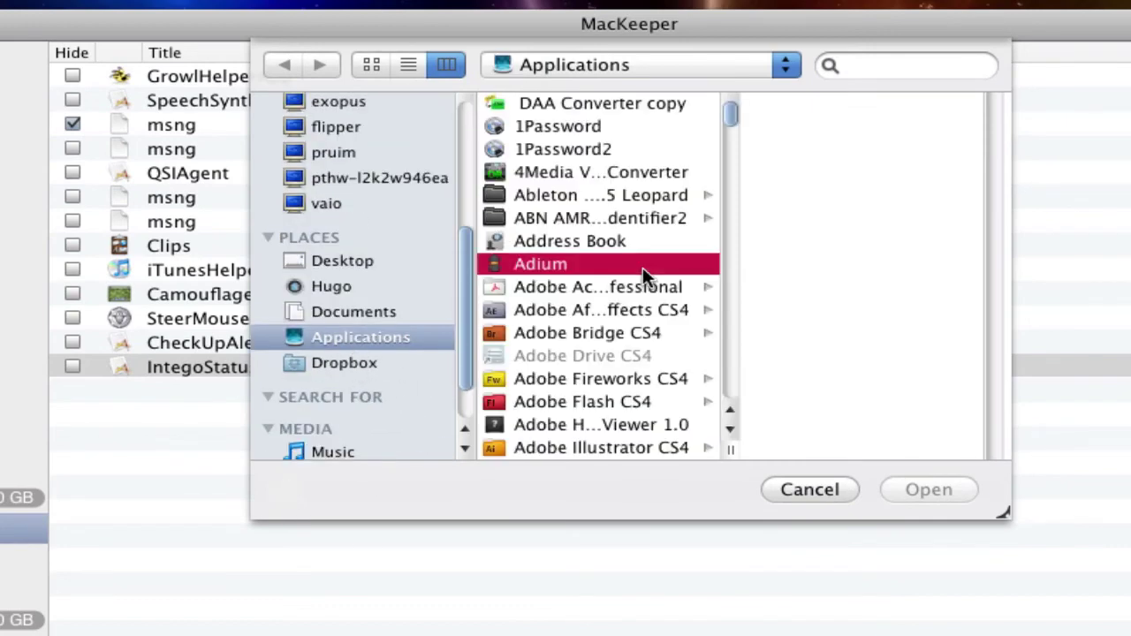
text(c)
scroll(552, 406, down, 3)
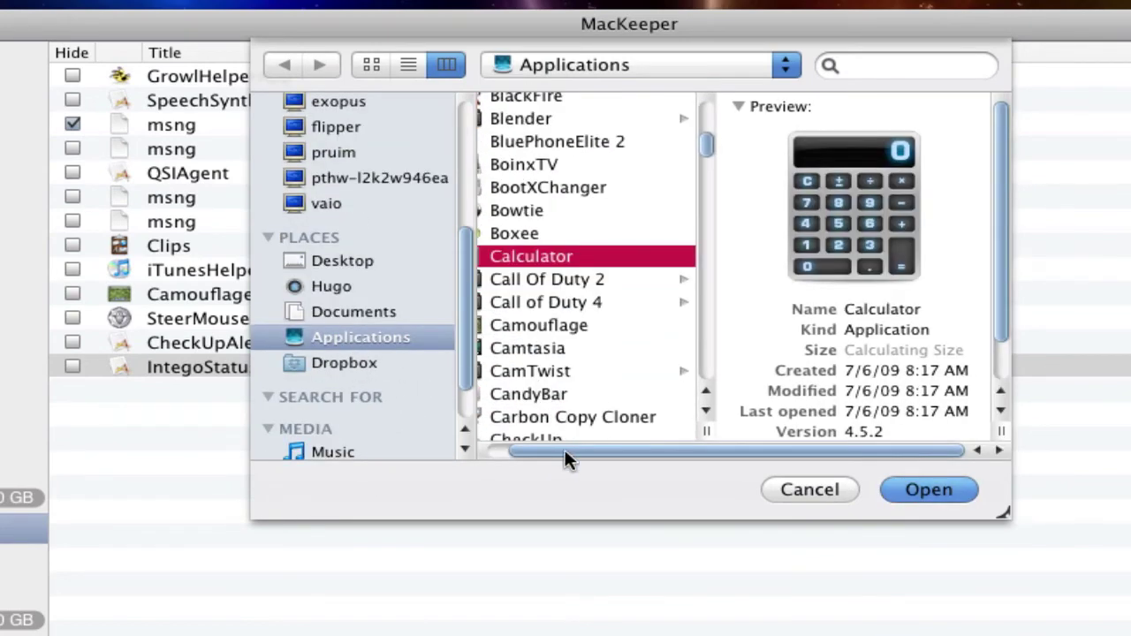
scroll(544, 445, left, 1)
scroll(544, 354, down, 5)
text(ci)
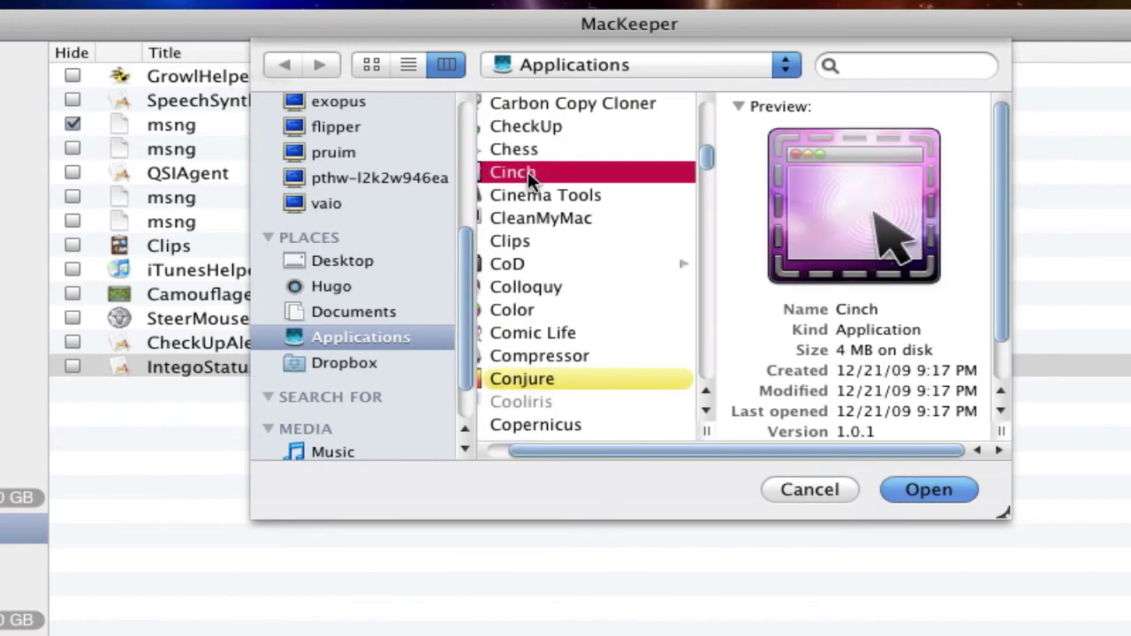
click(928, 489)
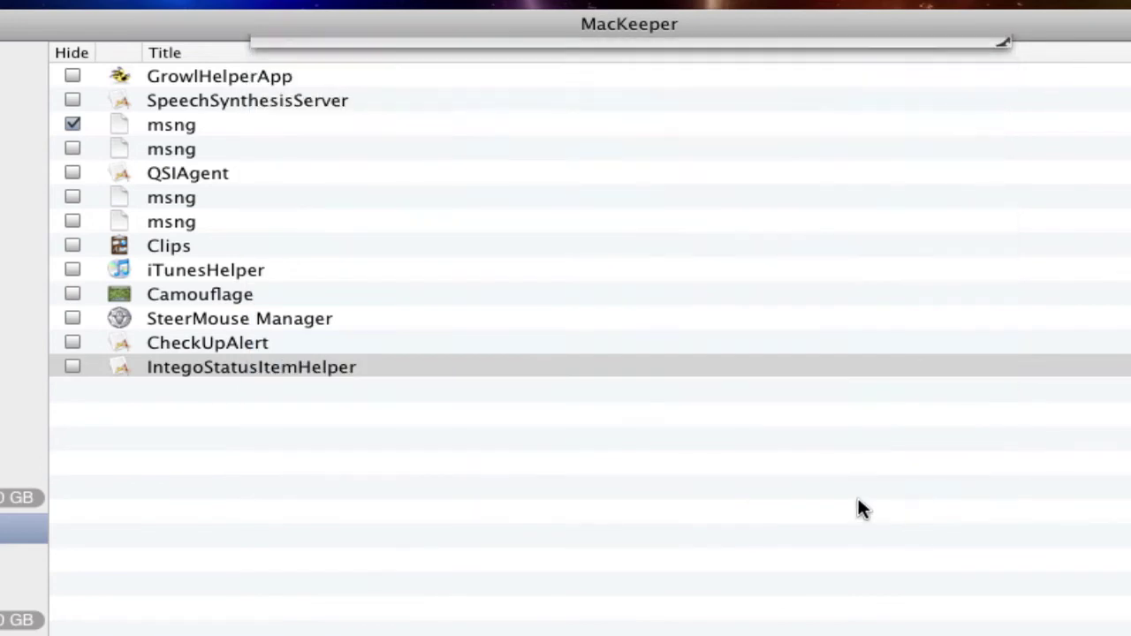
click(226, 394)
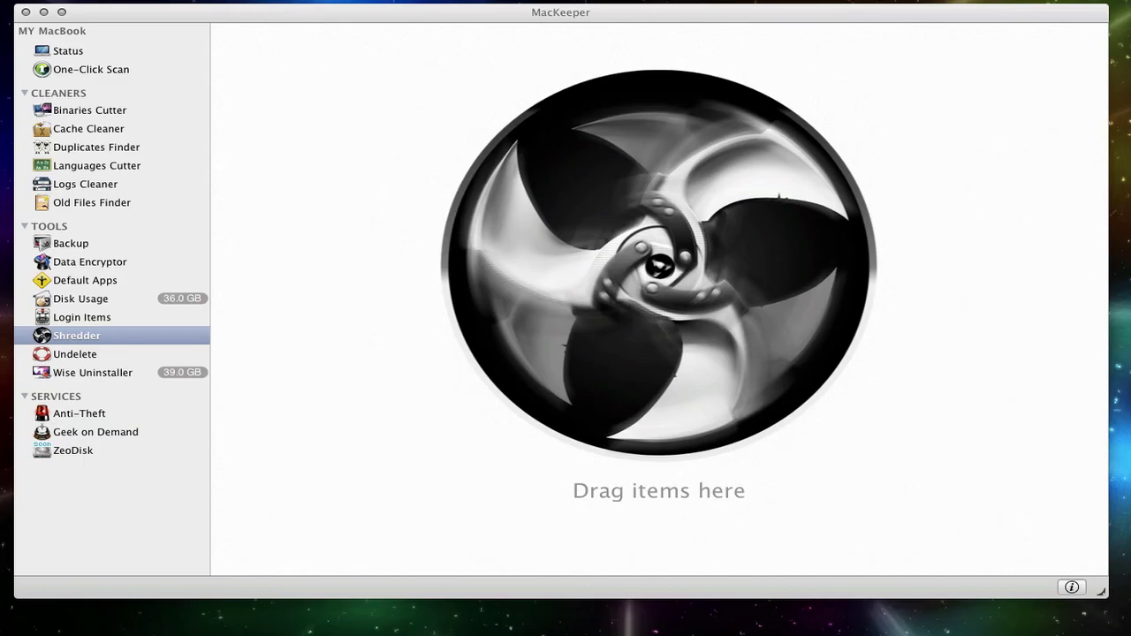
Move the window down slightly, add the Example folder to the Shredder and shred it.
click(833, 442)
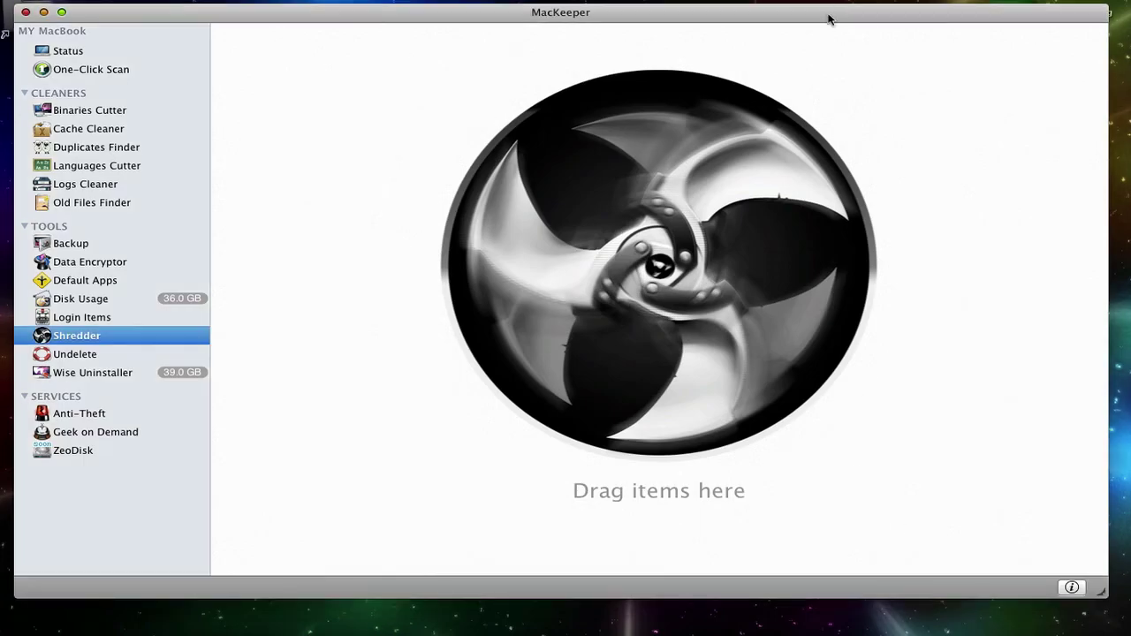
drag(831, 18, 842, 33)
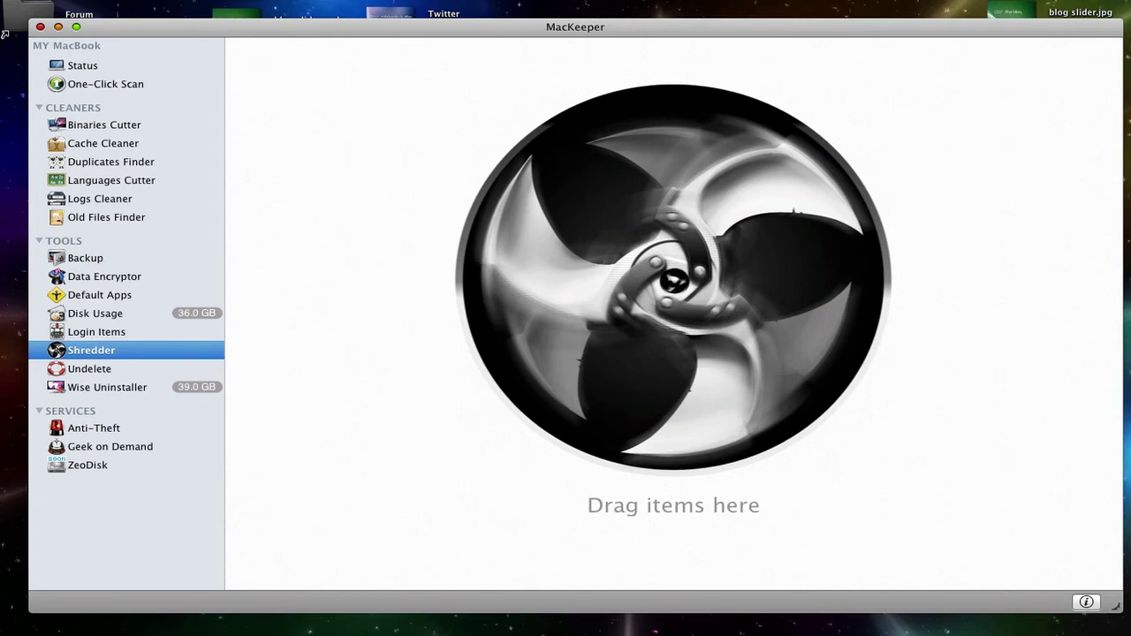
drag(453, 489, 661, 313)
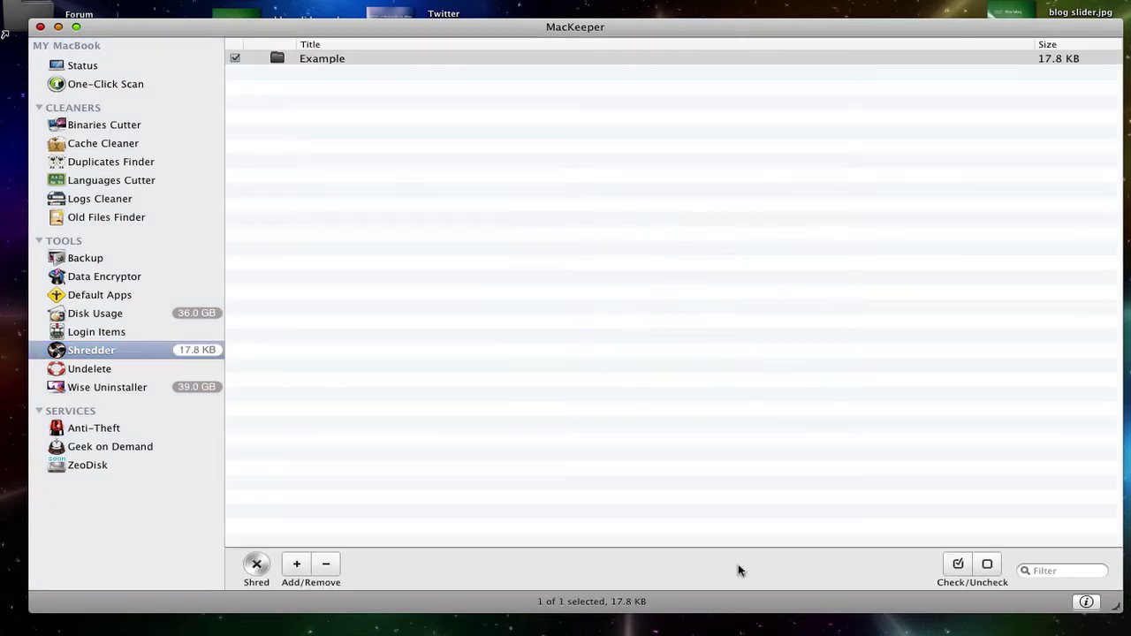
click(427, 62)
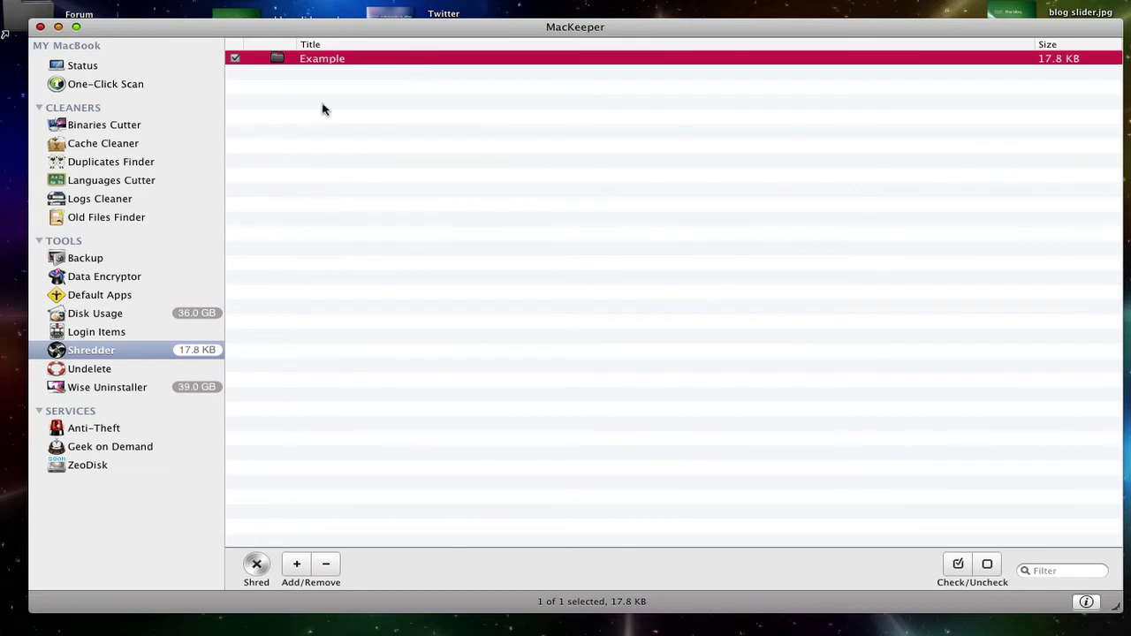
click(257, 570)
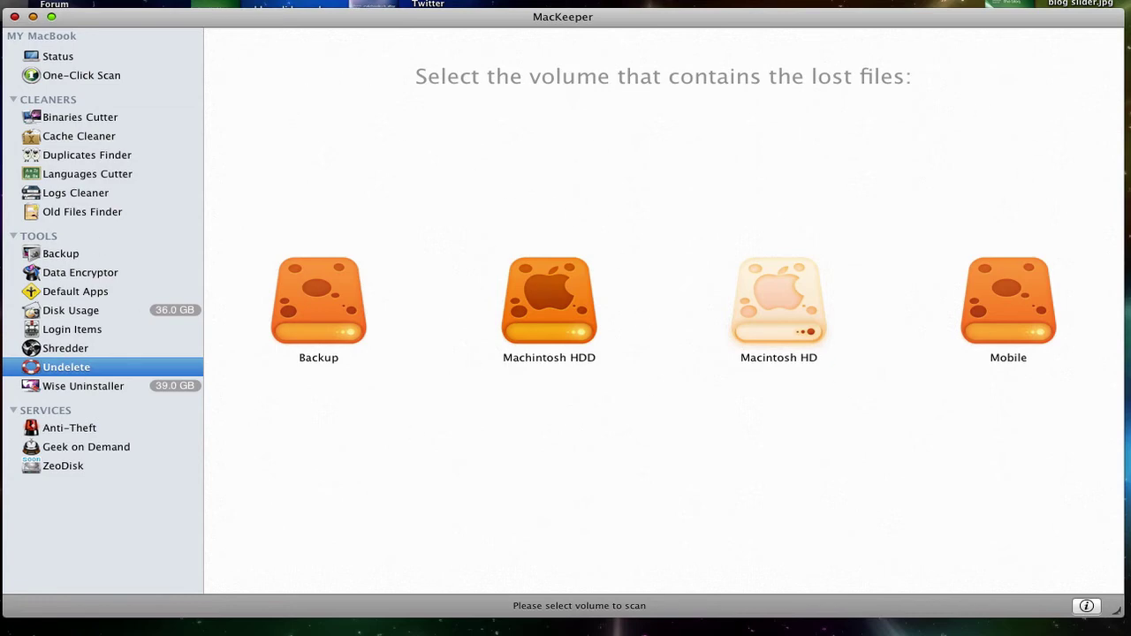
Start an Undelete scan for lost files on the Macintosh HD volume.
click(795, 314)
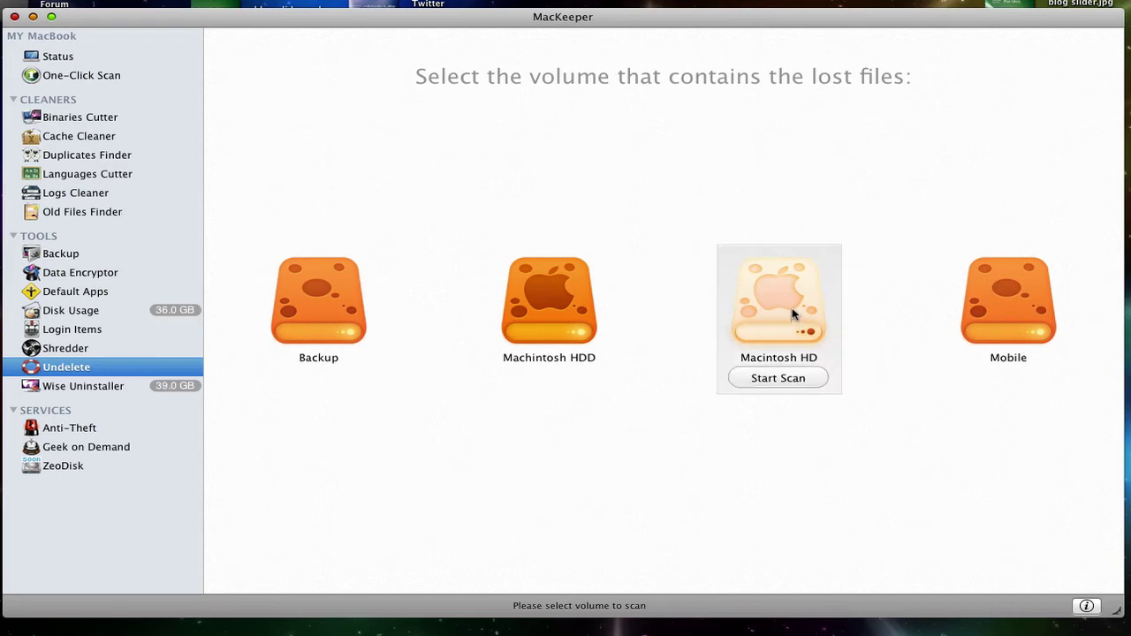
click(792, 378)
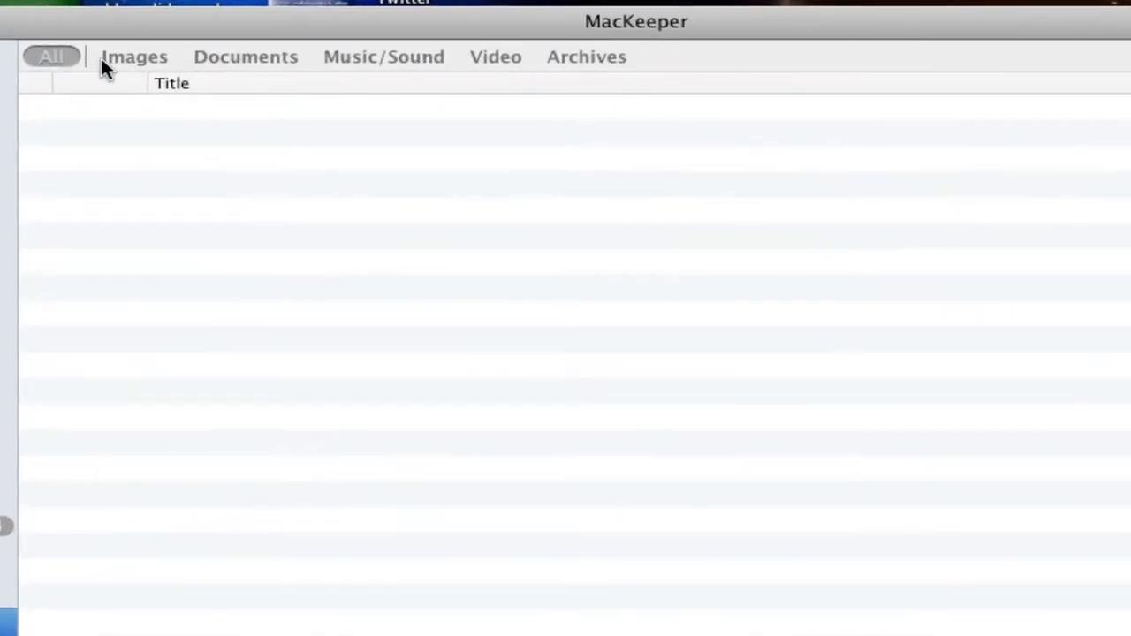
Look through the lost files found by category, including Documents and Images, and preview 184736.tiff.
click(280, 56)
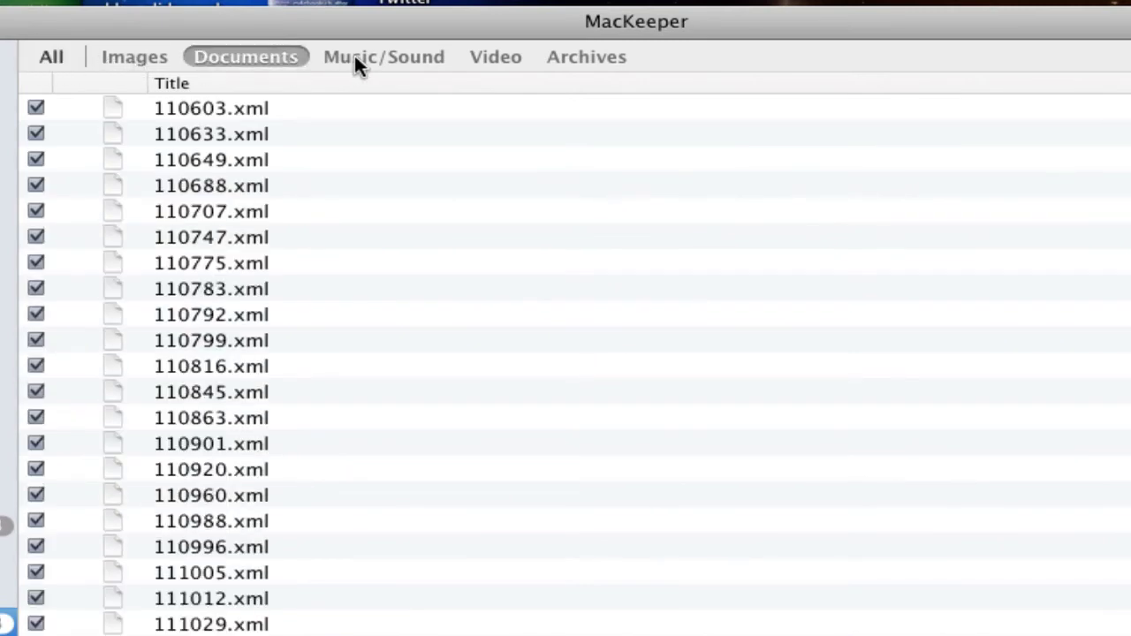
click(67, 60)
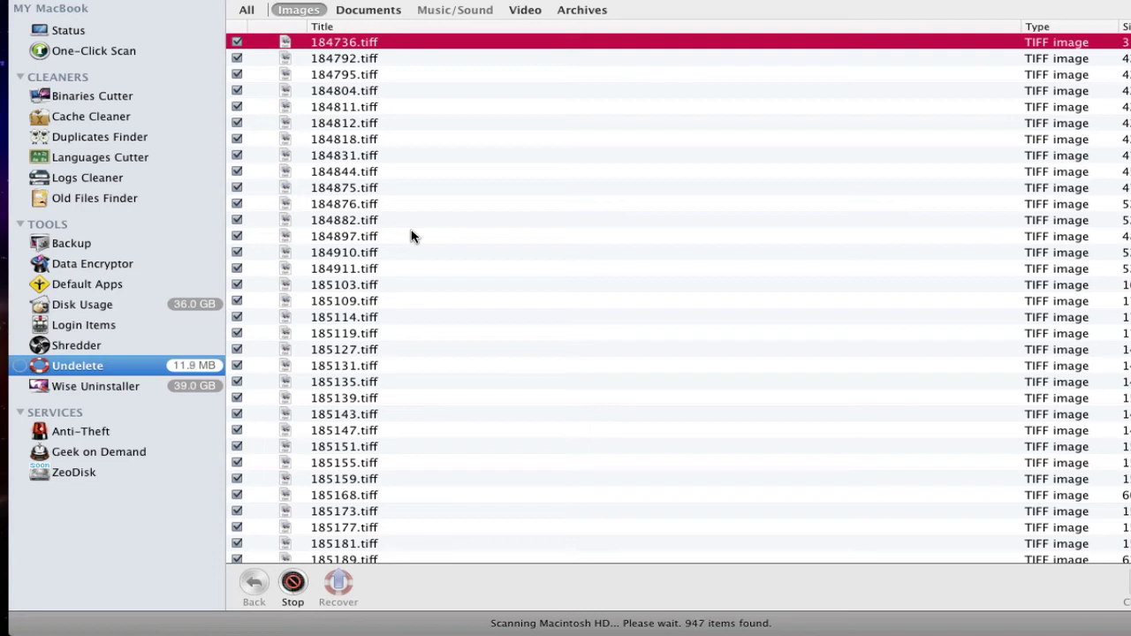
key(space)
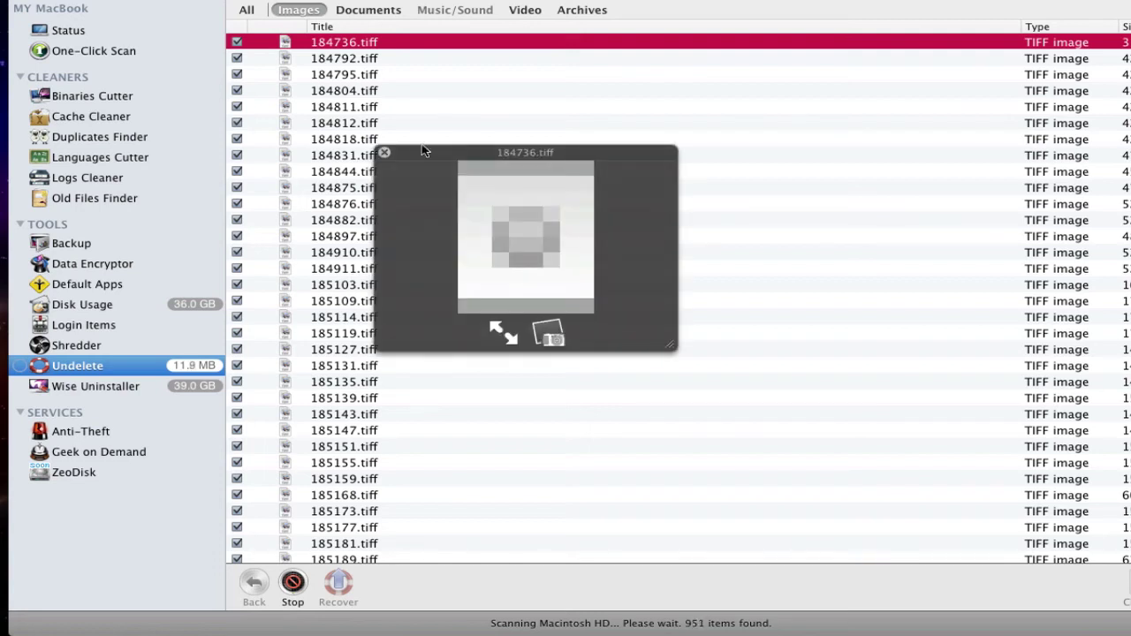
Preview the found TIFF images one after another from 184736.tiff down to 184911.tiff, and close the preview.
key(Down)
key(Down)
key(Down)
key(Down)
key(Down)
key(Down)
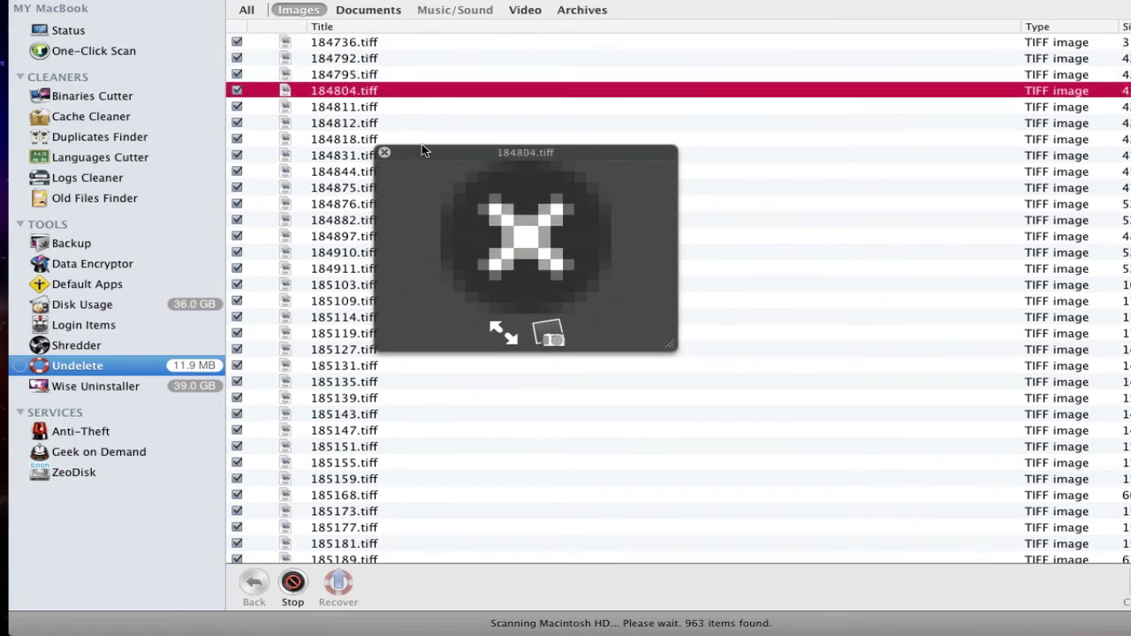
key(Down)
key(Down)
key(Down)
key(Down)
key(Down)
key(Down)
key(Down)
key(Down)
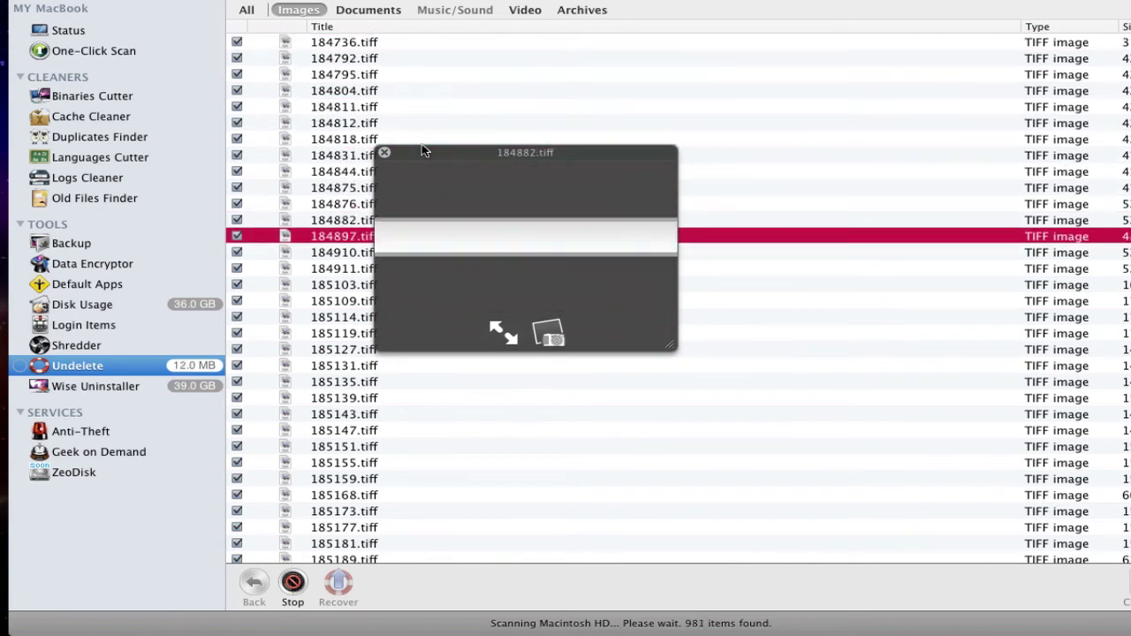
key(space)
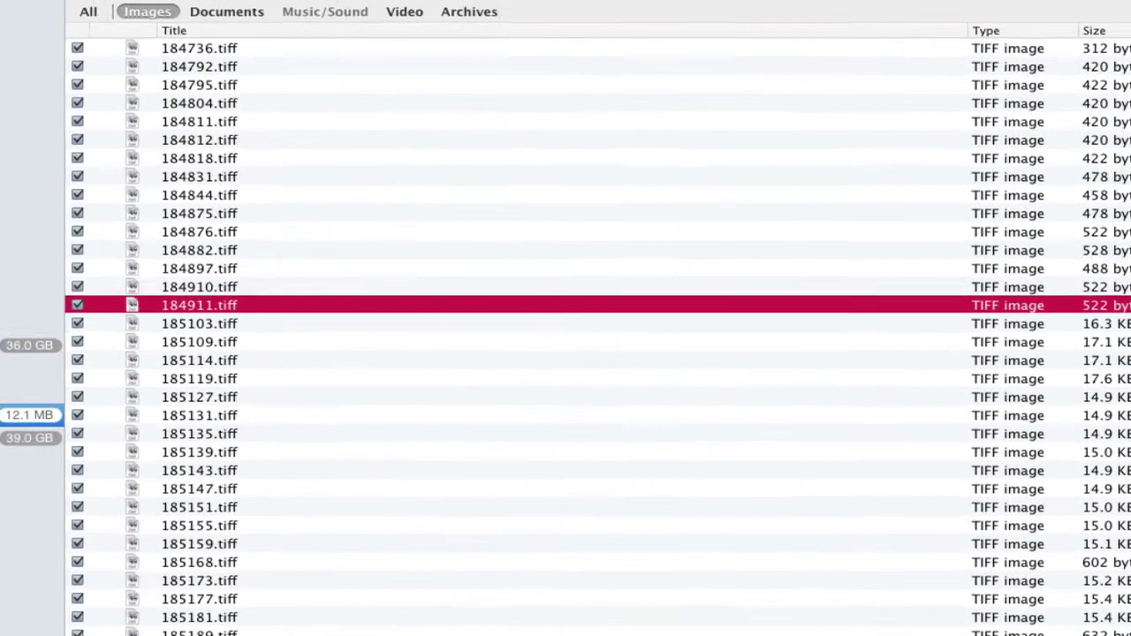
Sort the found images by size, largest first, and preview 198534.tiff and 198699.tiff.
click(1065, 43)
click(1064, 42)
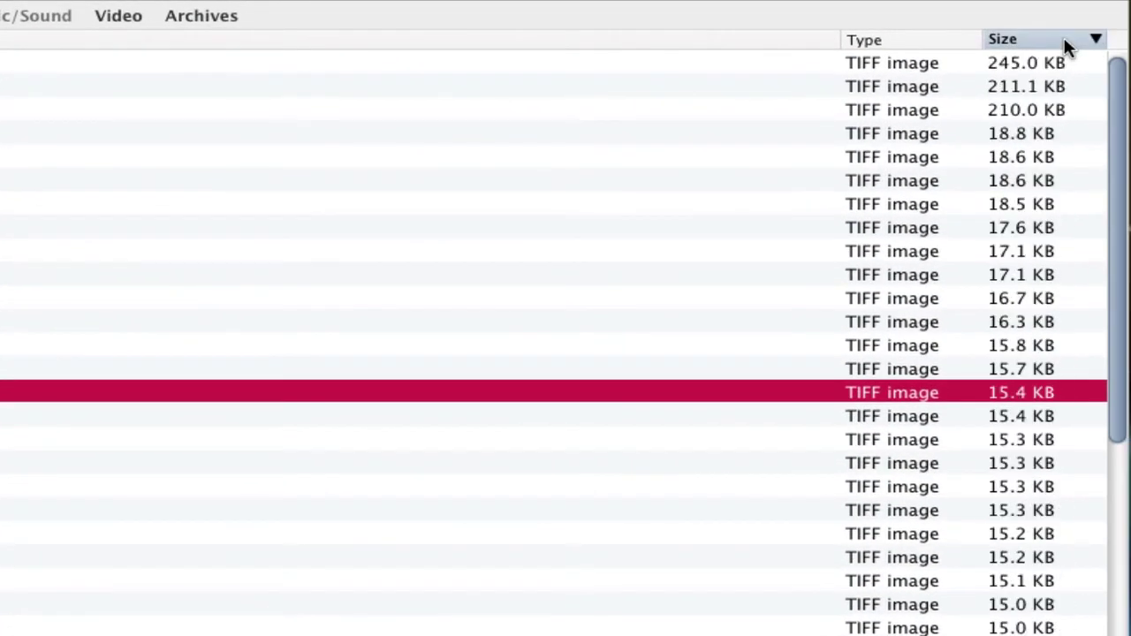
click(152, 55)
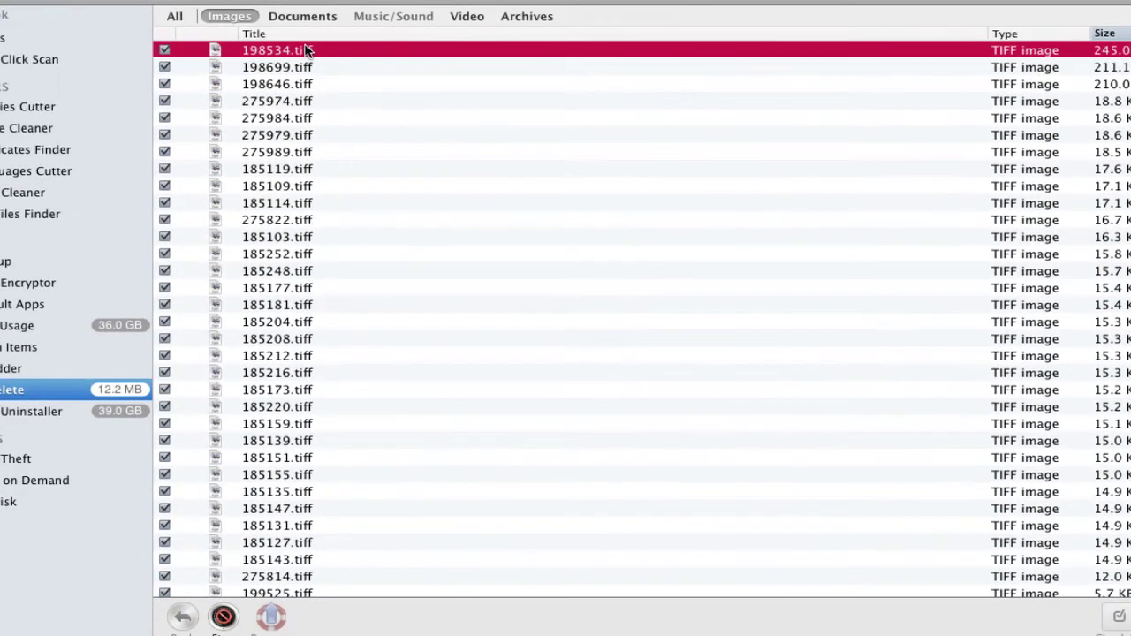
key(space)
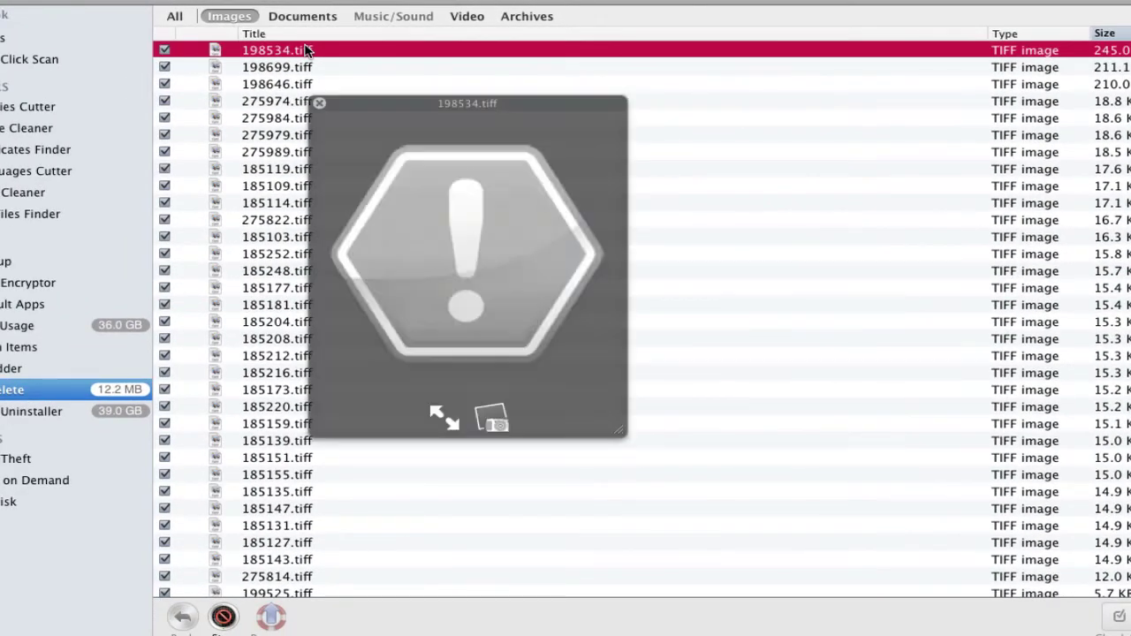
key(Down)
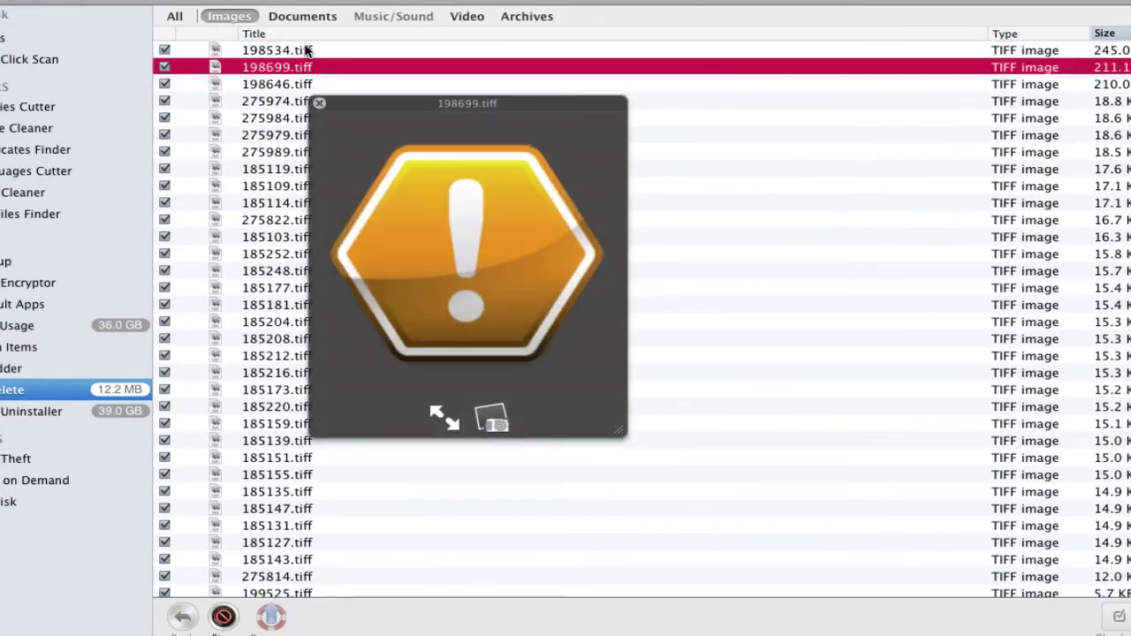
key(Up)
key(Down)
key(space)
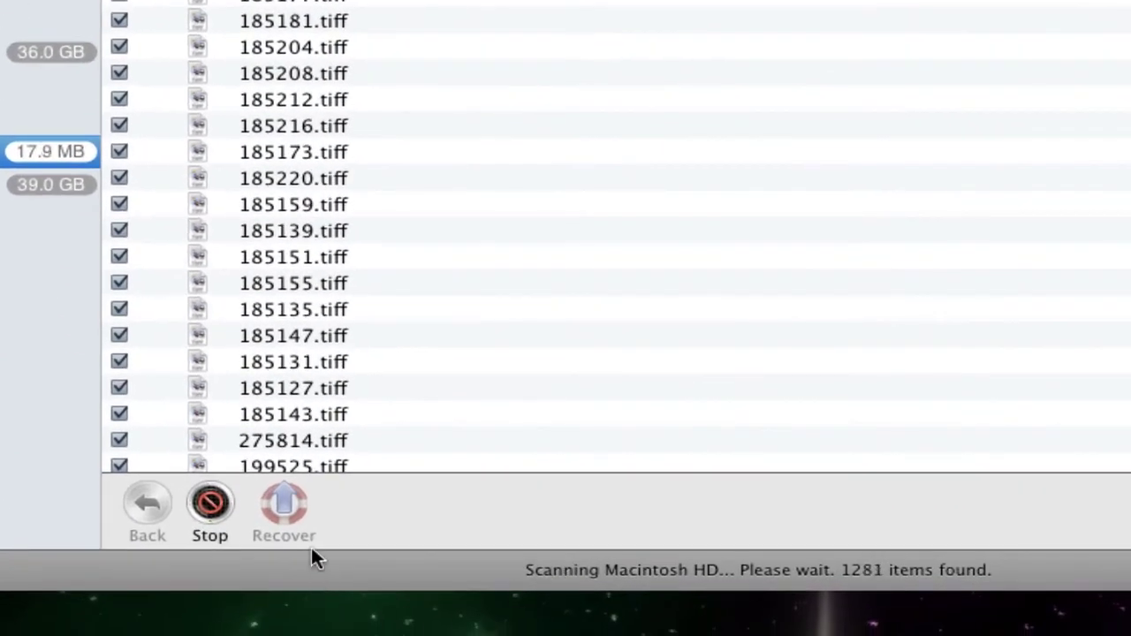
Stop the Undelete scan of Macintosh HD.
click(209, 516)
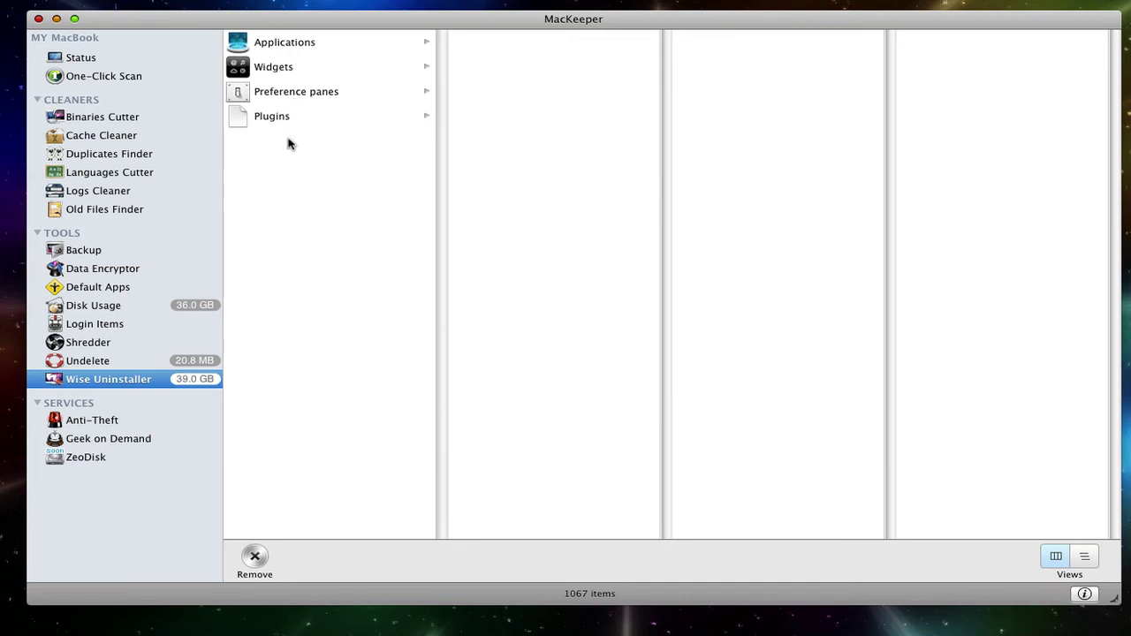
Examine the files belonging to Adium among the Wise Uninstaller's applications, and toggle Adium's removal checkbox.
click(281, 41)
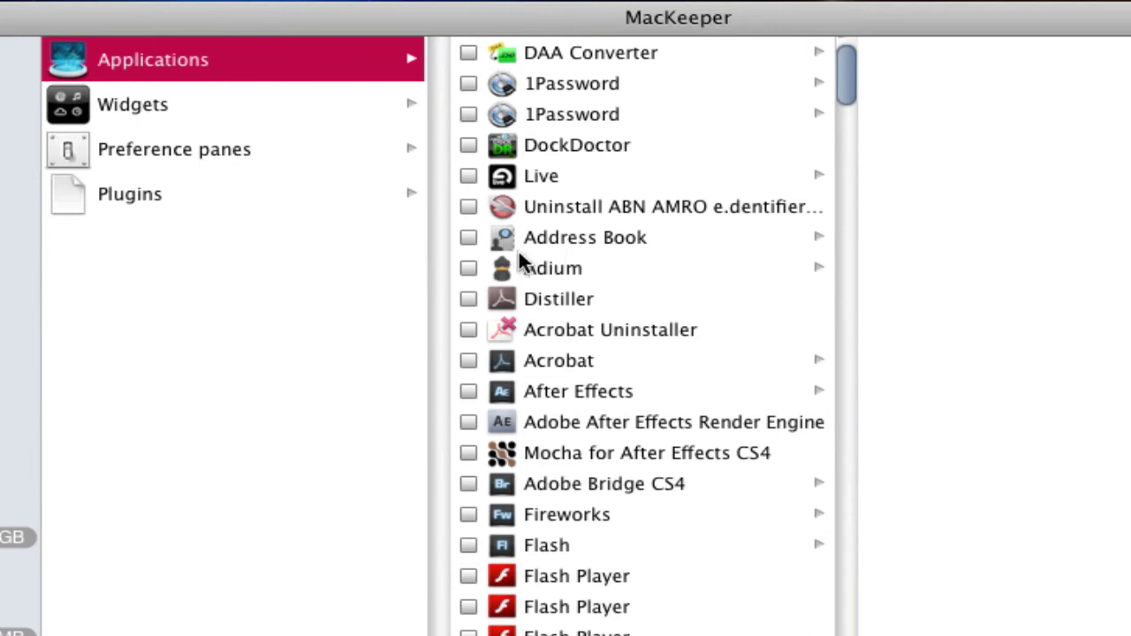
click(571, 277)
click(972, 114)
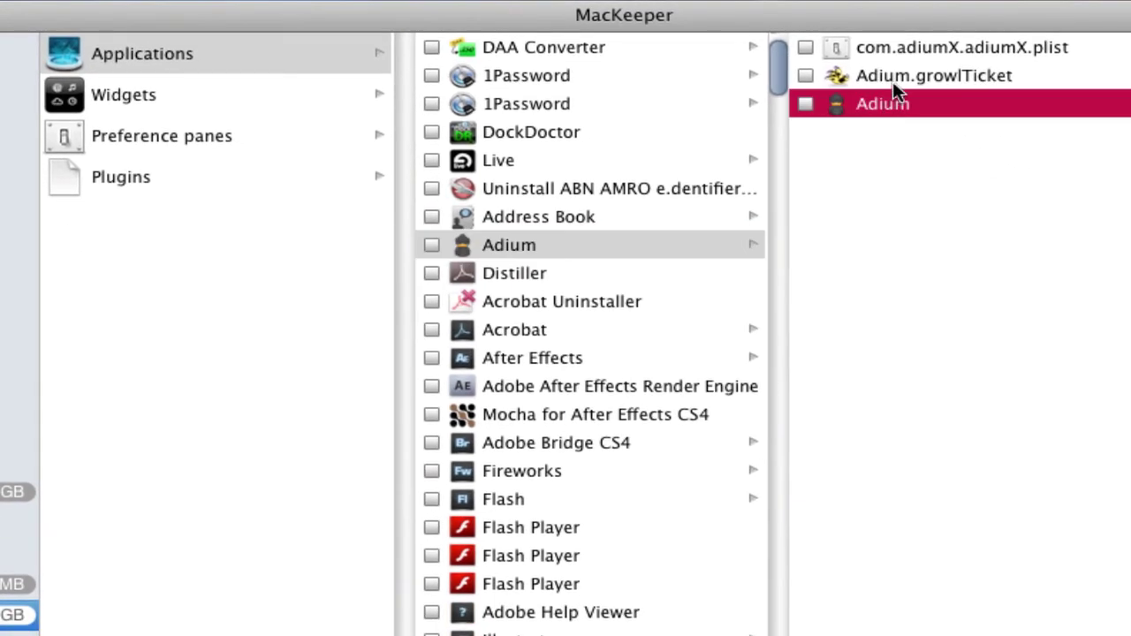
click(894, 76)
click(894, 46)
click(895, 77)
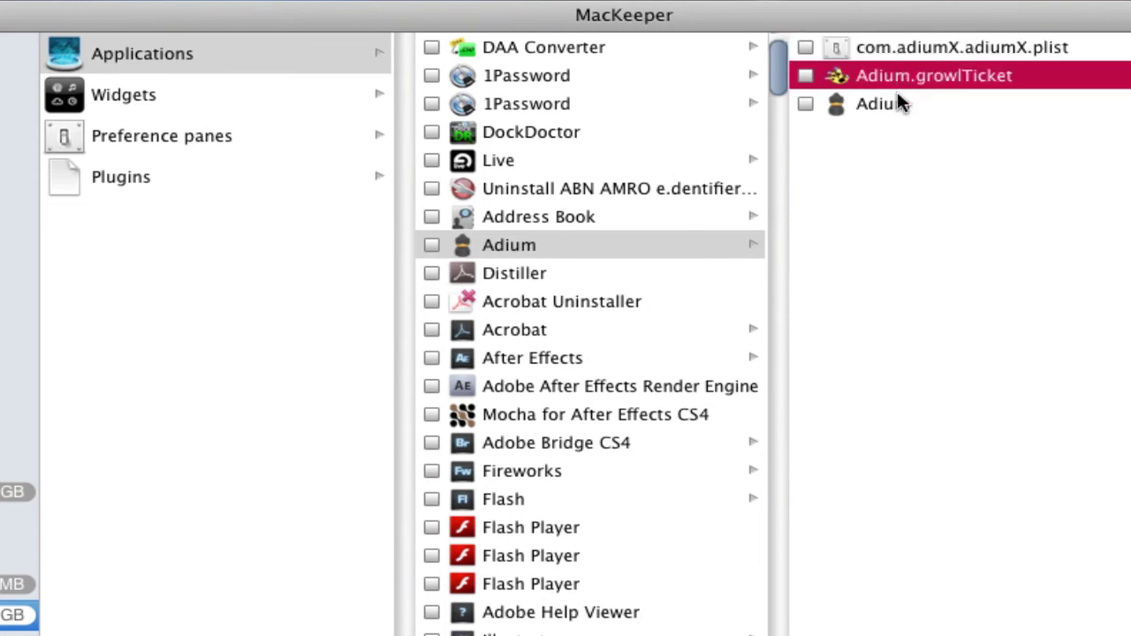
click(896, 103)
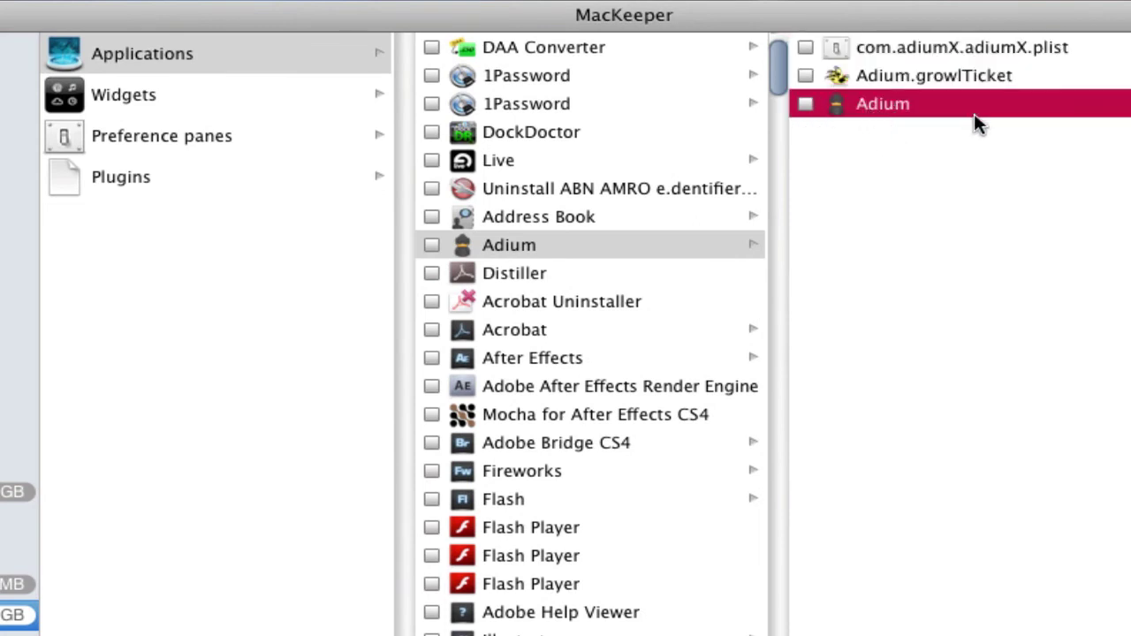
click(1018, 53)
click(938, 82)
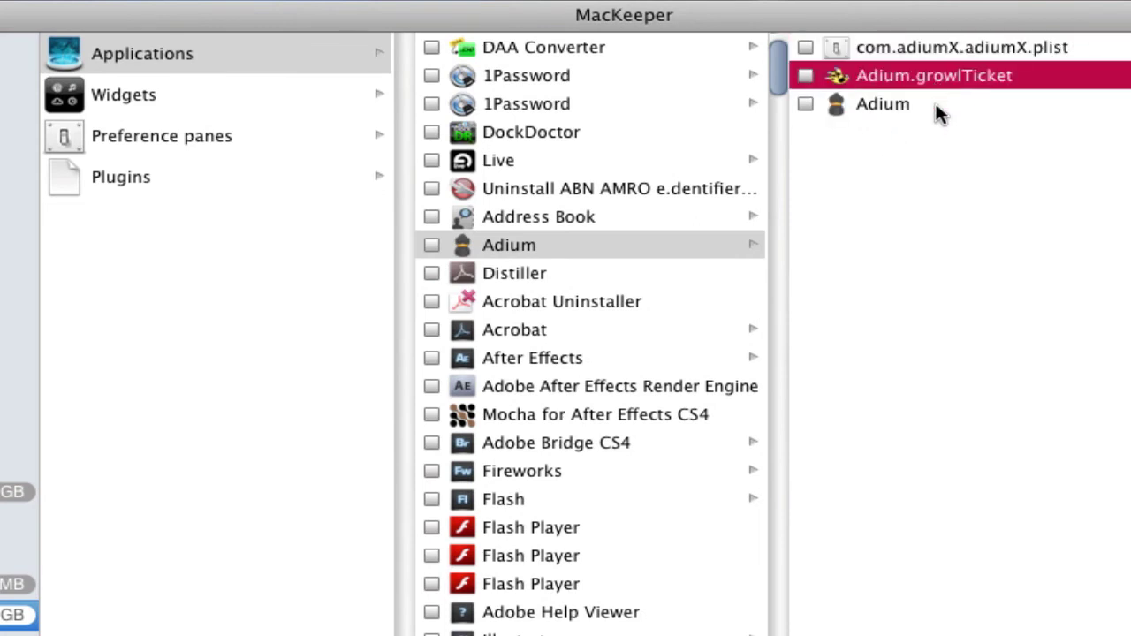
click(442, 245)
click(432, 245)
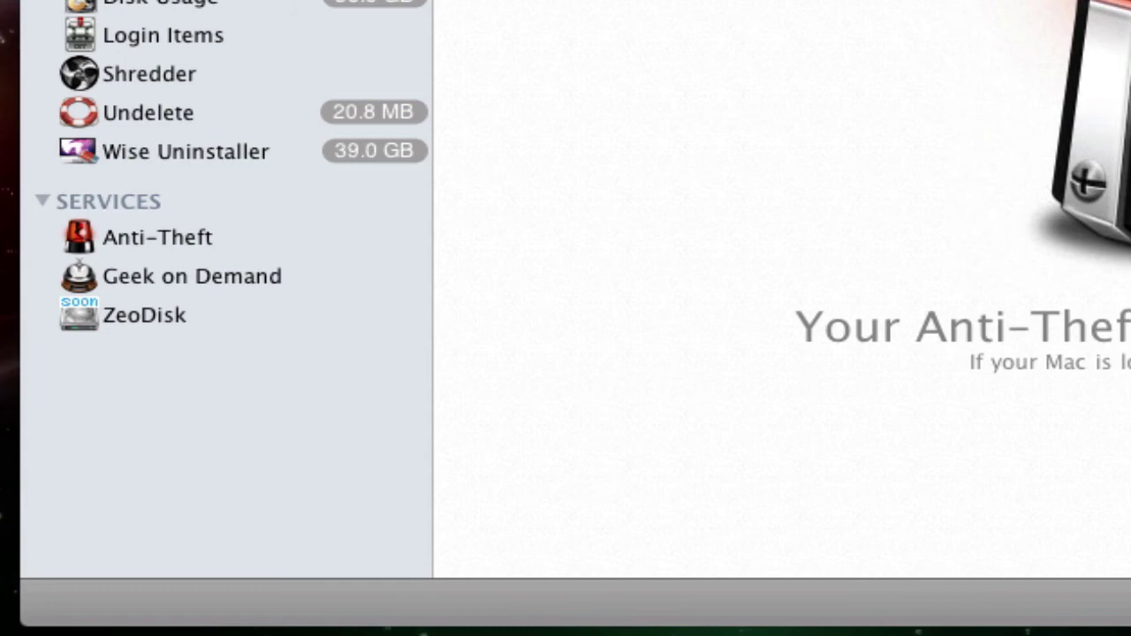
Look through the Anti-Theft, Geek on Demand and ZeoDisk services, and return to Anti-Theft.
click(172, 243)
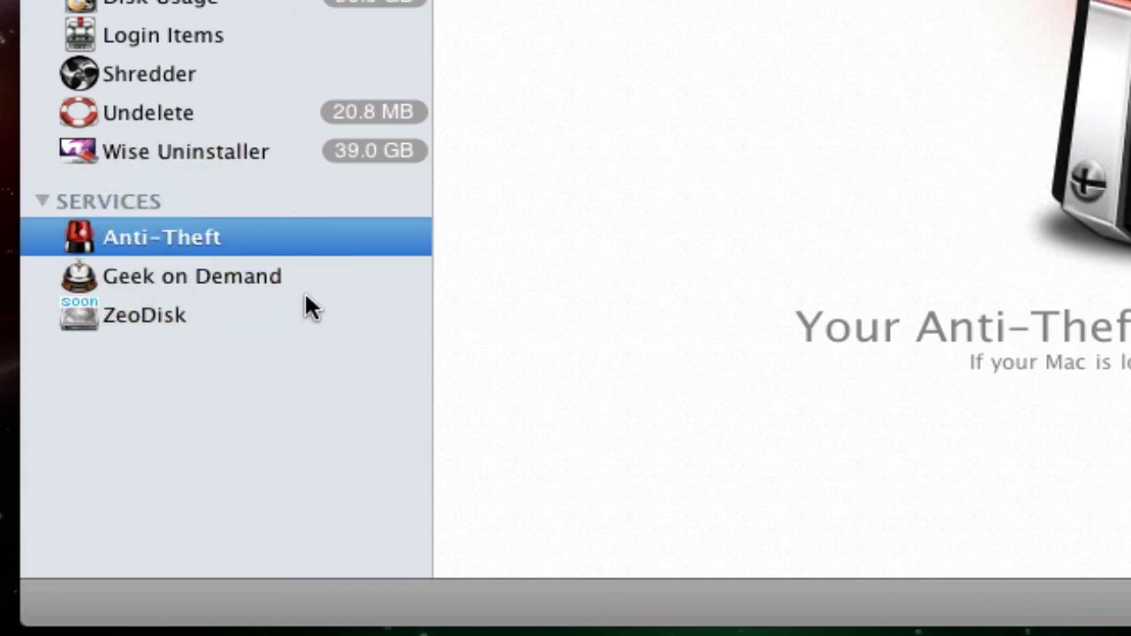
click(212, 281)
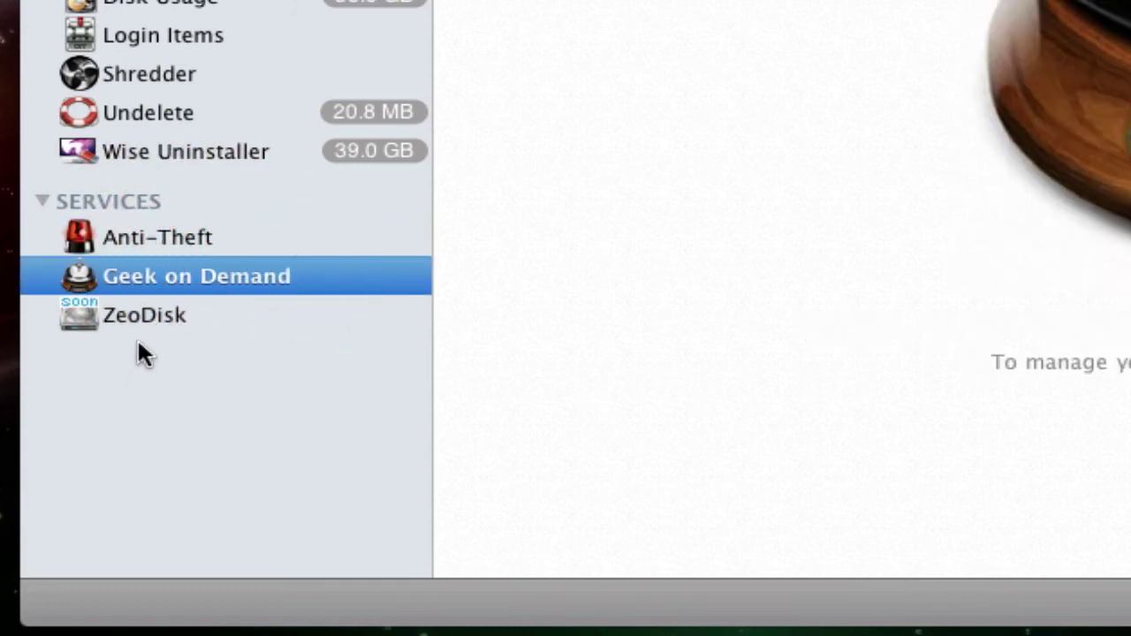
click(147, 300)
click(107, 238)
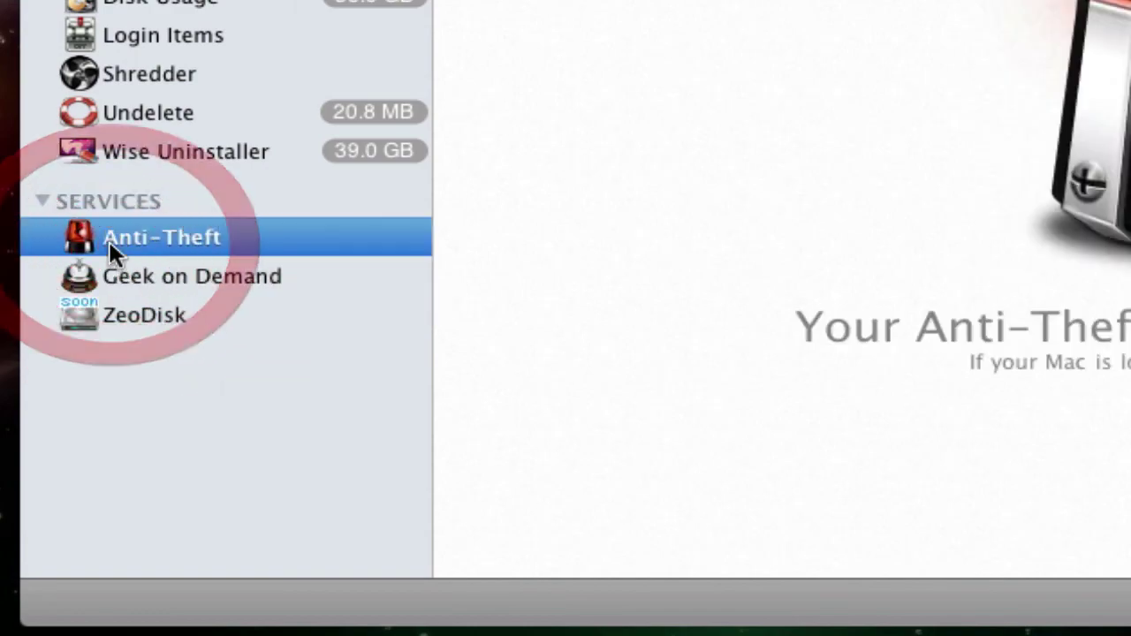